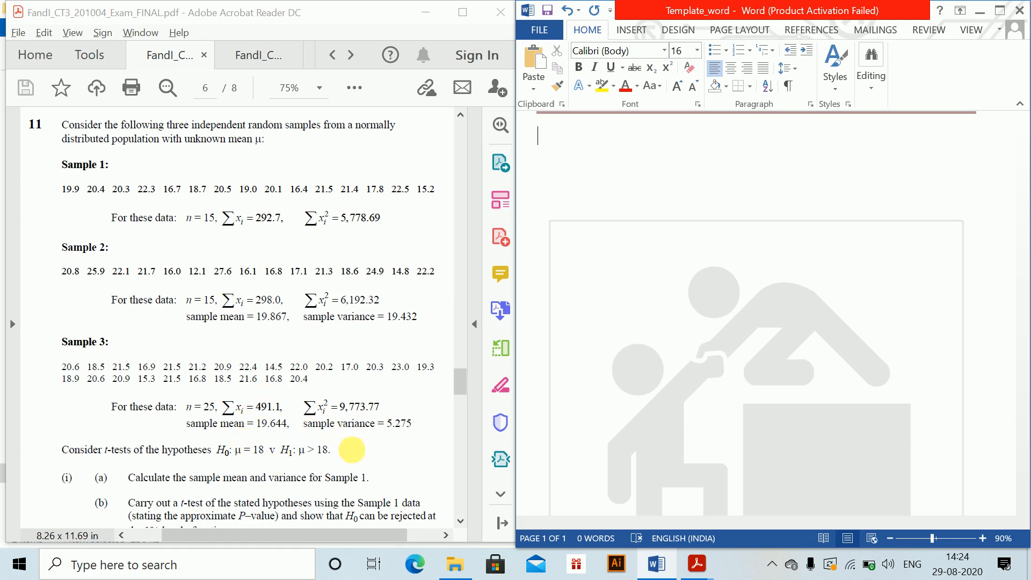
Step: View the hypotheses and parts of exam question 11 in the PDF, and enter the heading "Question 1." in the Word document
{"action": "left_click", "coordinate": [459, 522]}
{"action": "left_click", "coordinate": [461, 522]}
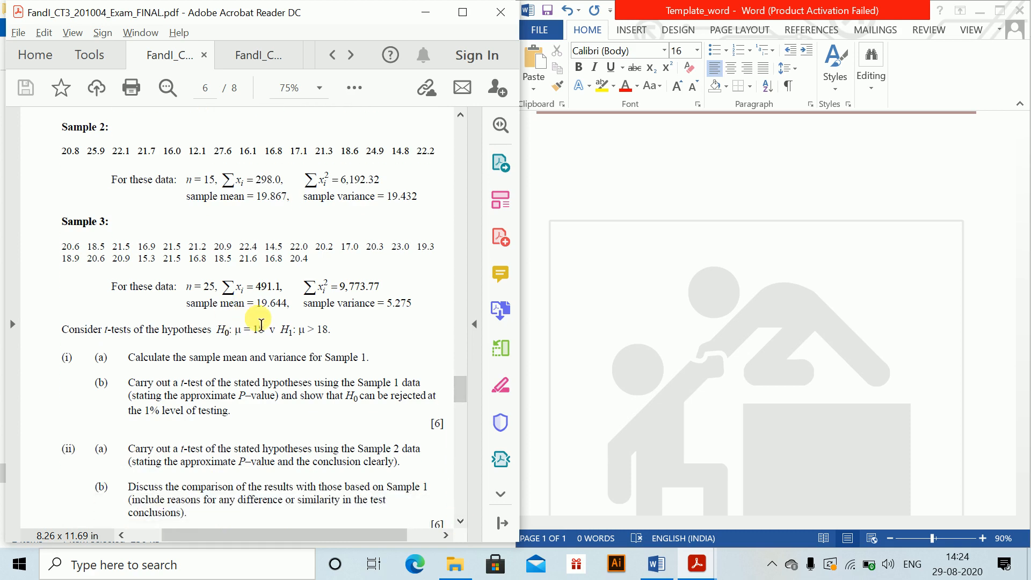
{"action": "left_click", "coordinate": [558, 170]}
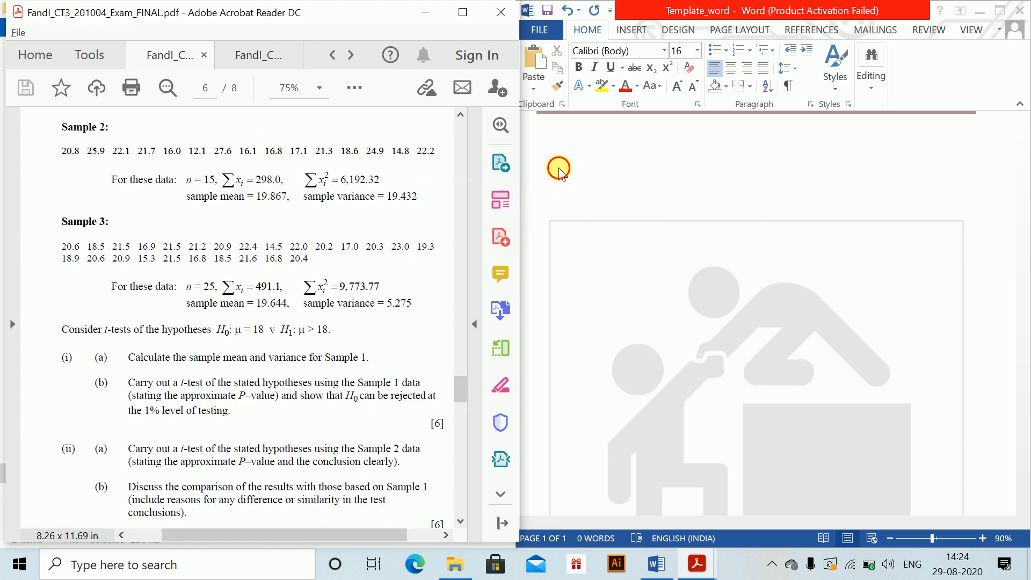
{"action": "type", "text": "qUEST"}
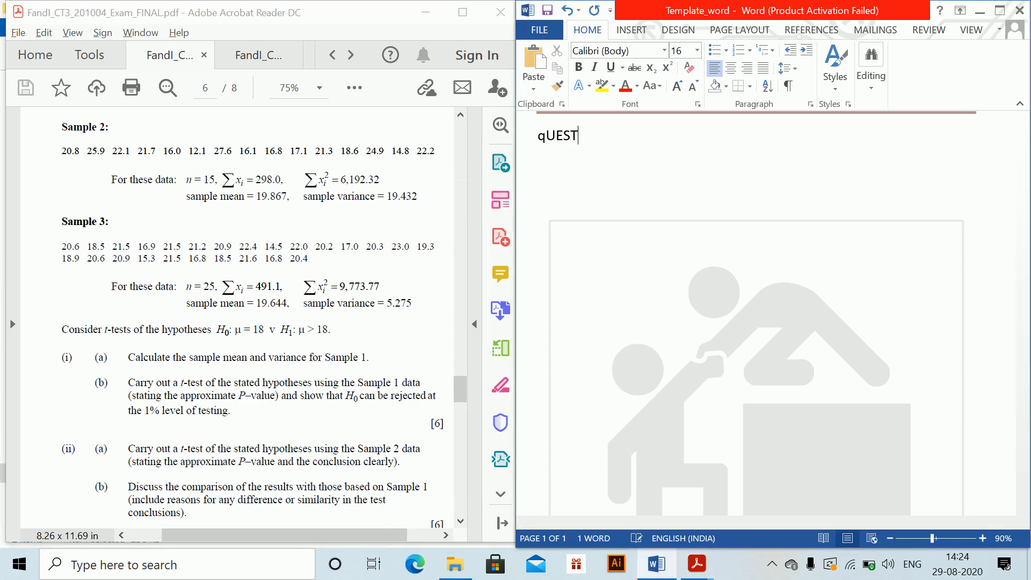
{"action": "type", "text": "ION 1."}
Step: Insert an equation below the heading for the null hypothesis, reading H₀: μ = 10, and end the line
{"action": "key", "text": "alt+equal"}
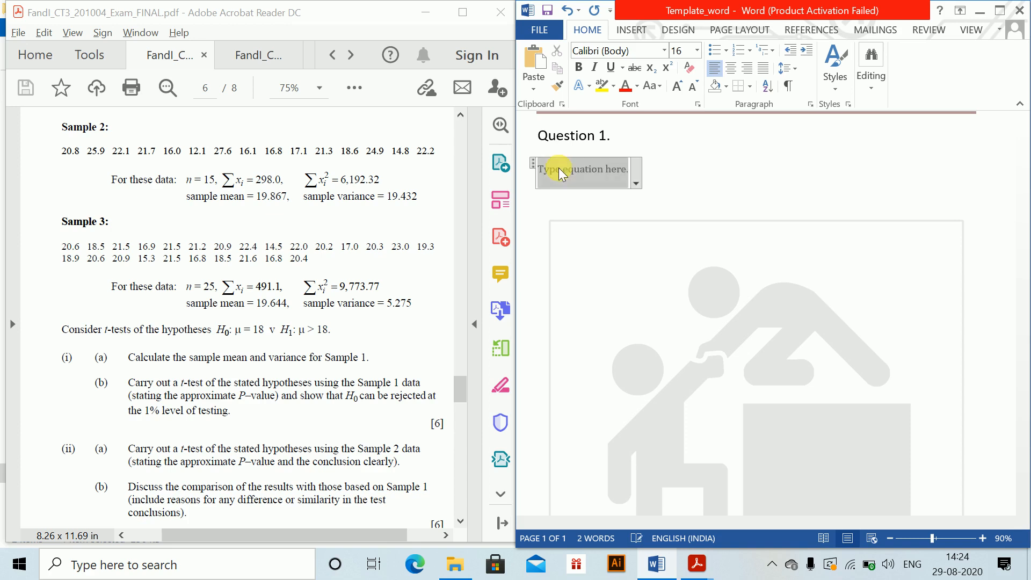
{"action": "type", "text": "H_"}
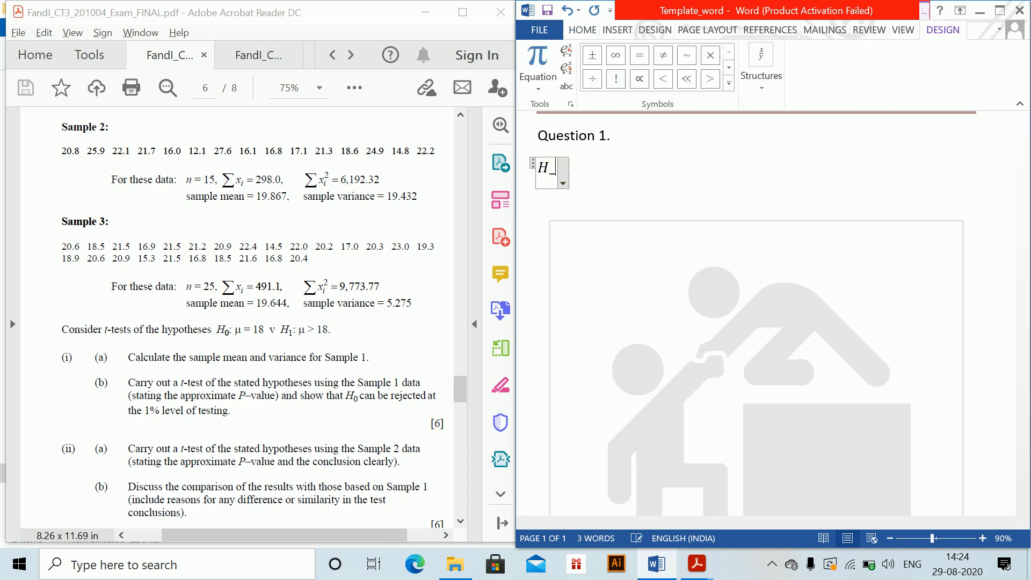
{"action": "type", "text": "0:\\m"}
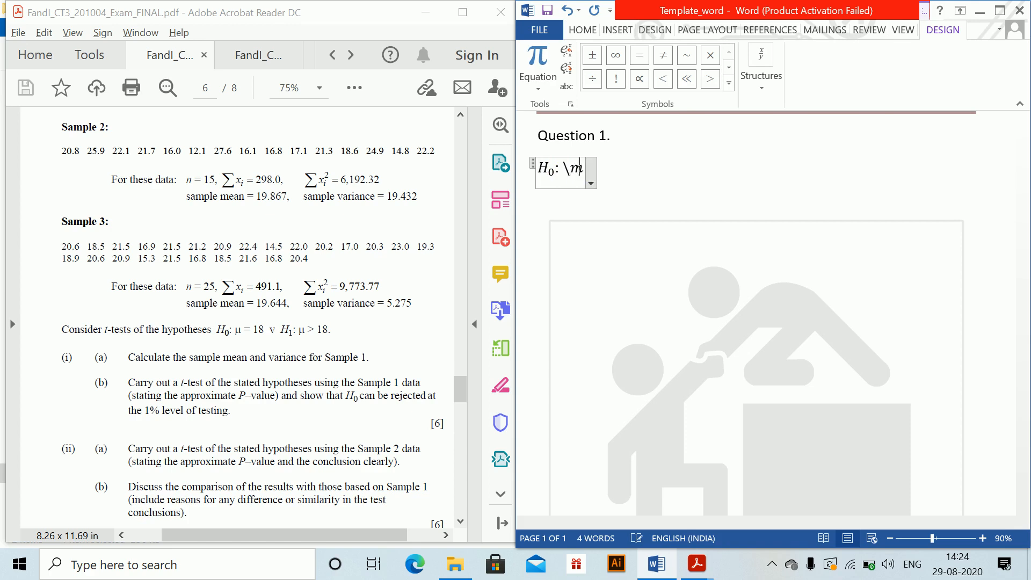
{"action": "type", "text": "u ="}
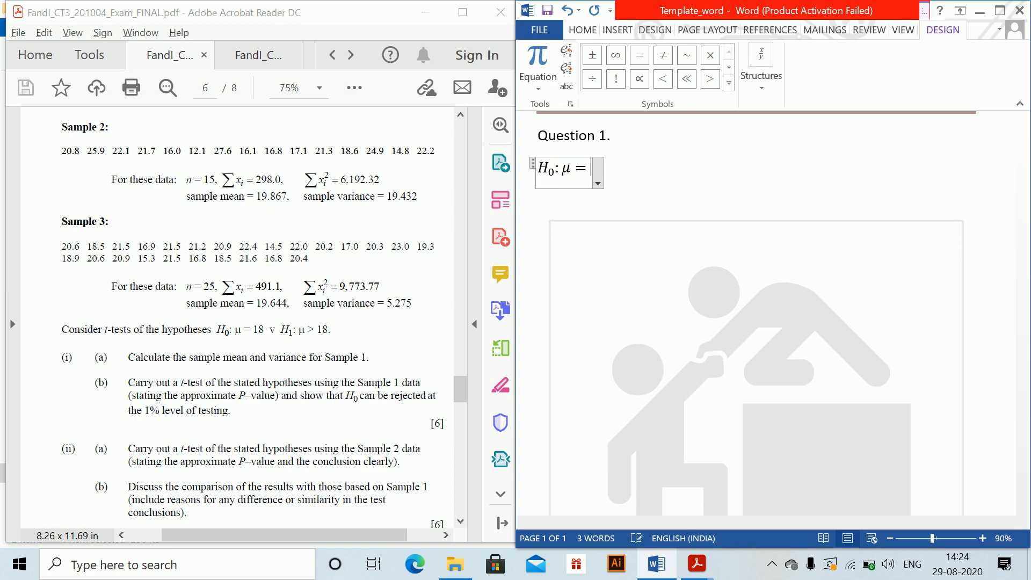
{"action": "type", "text": "10"}
{"action": "key", "text": "Return"}
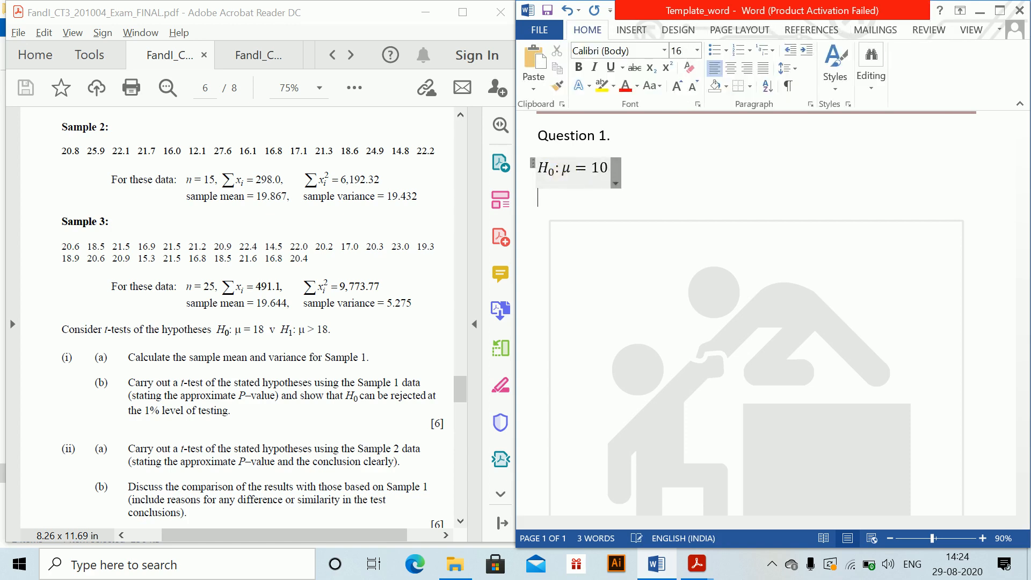
Step: Insert an equation on the following line for the alternative hypothesis, reading H₁ : μ > 18
{"action": "key", "text": "alt+equal"}
{"action": "type", "text": "H_1 "}
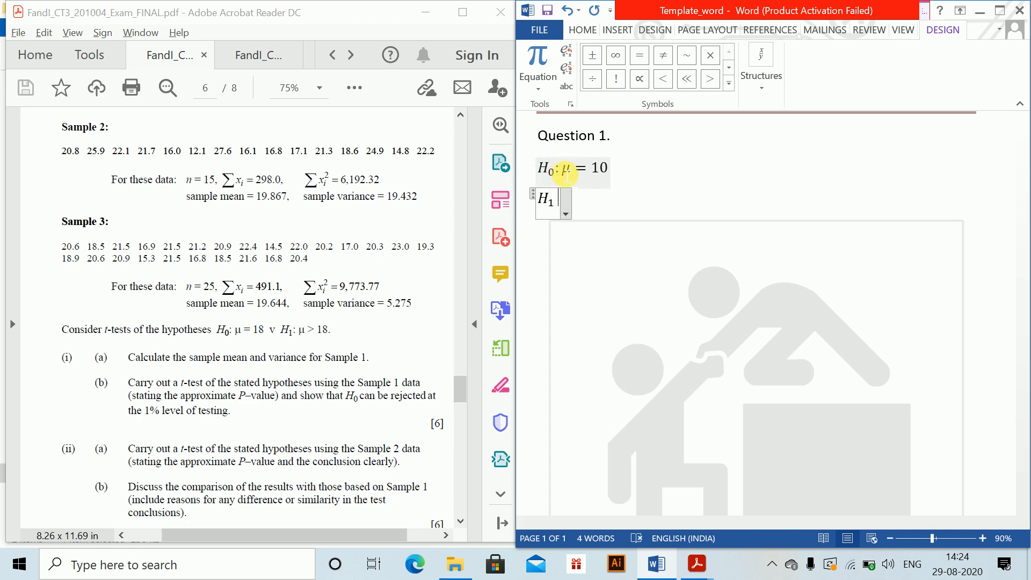
{"action": "type", "text": " :\\mu "}
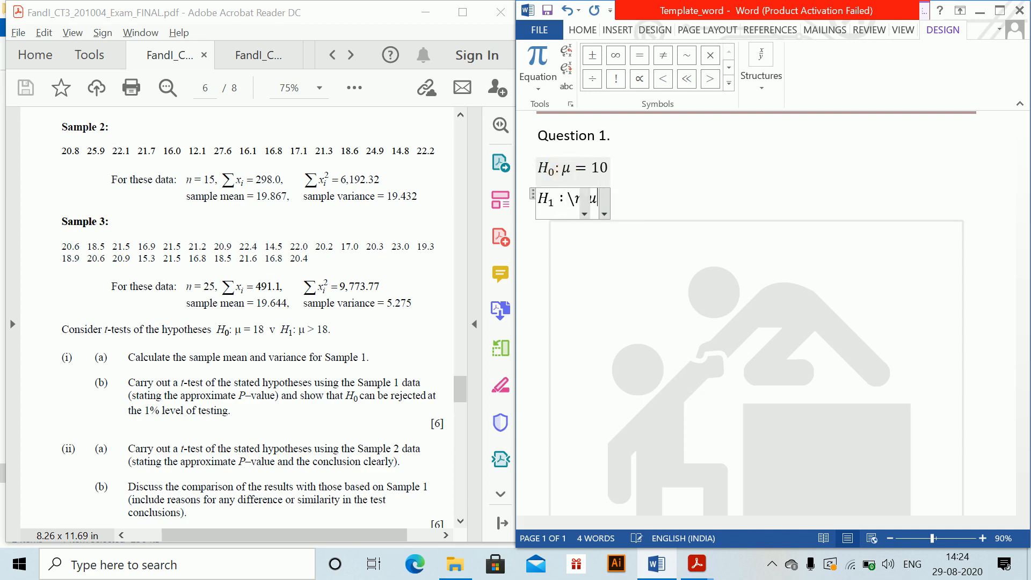
{"action": "type", "text": ">19"}
{"action": "key", "text": "BackSpace"}
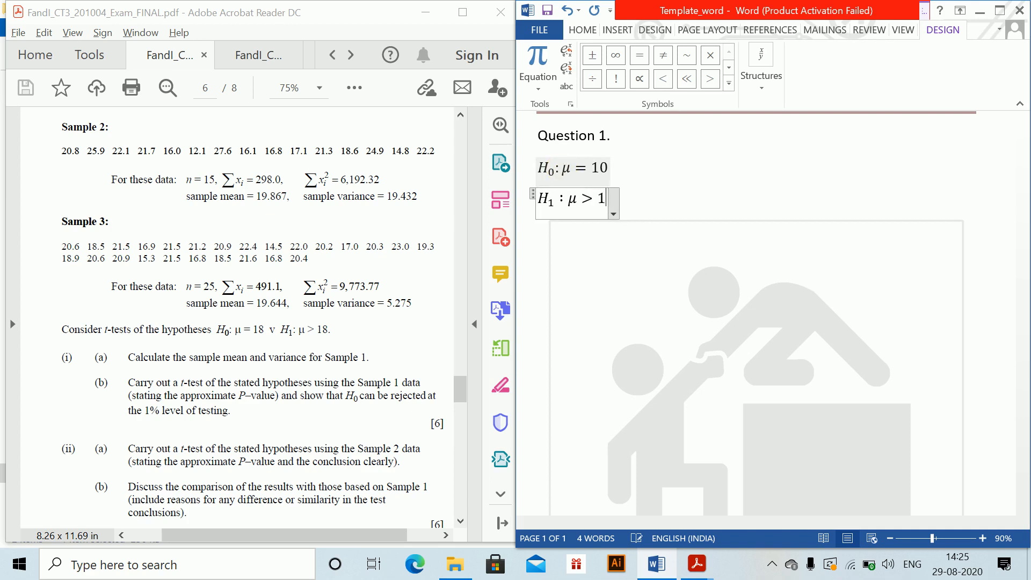
{"action": "type", "text": "8"}
{"action": "key", "text": "Return"}
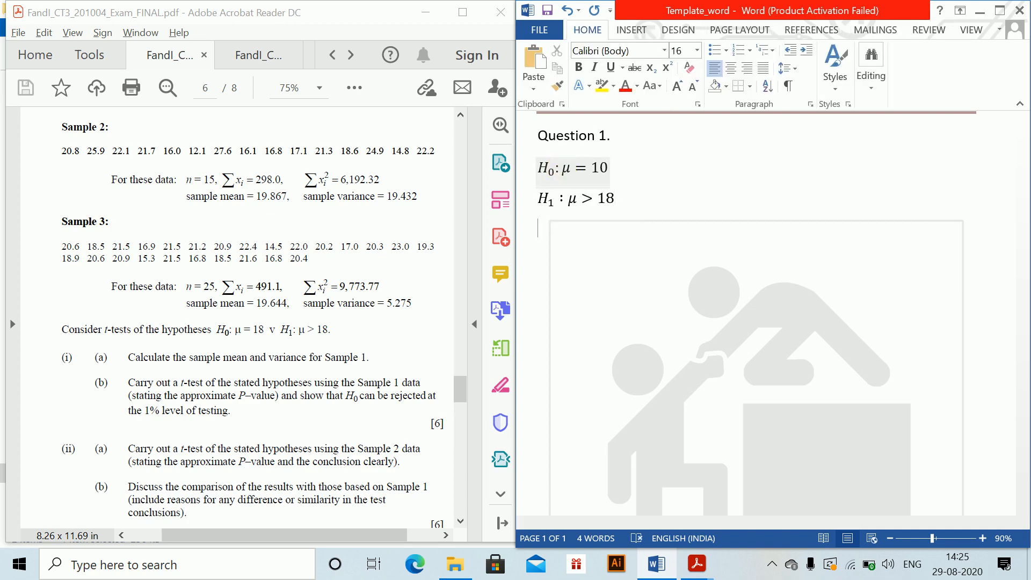
Step: Add the part labels "(i)" and "(a)" on separate lines below the hypotheses, without automatic list numbering
{"action": "type", "text": "(i) ("}
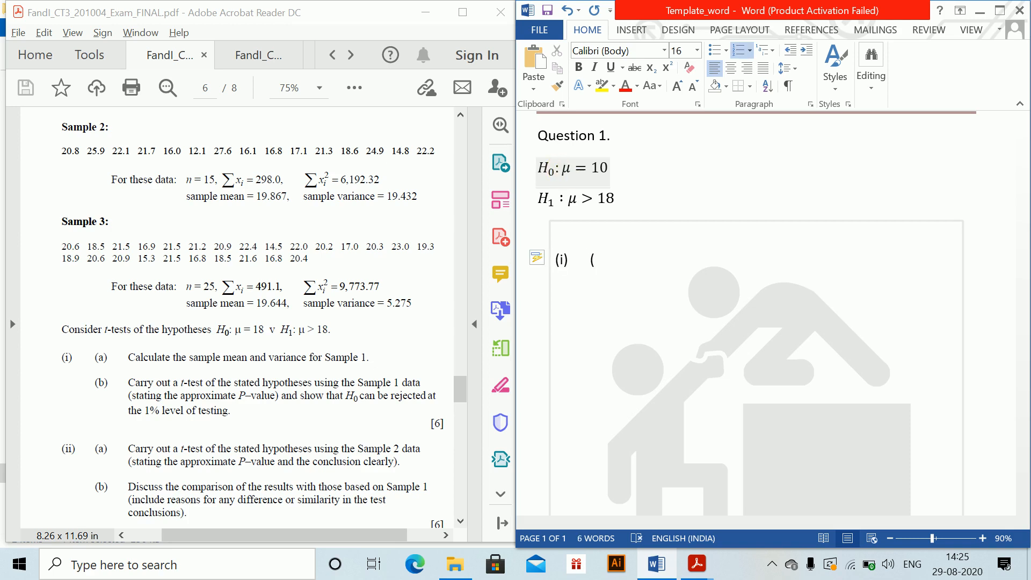
{"action": "key", "text": "BackSpace"}
{"action": "key", "text": "BackSpace"}
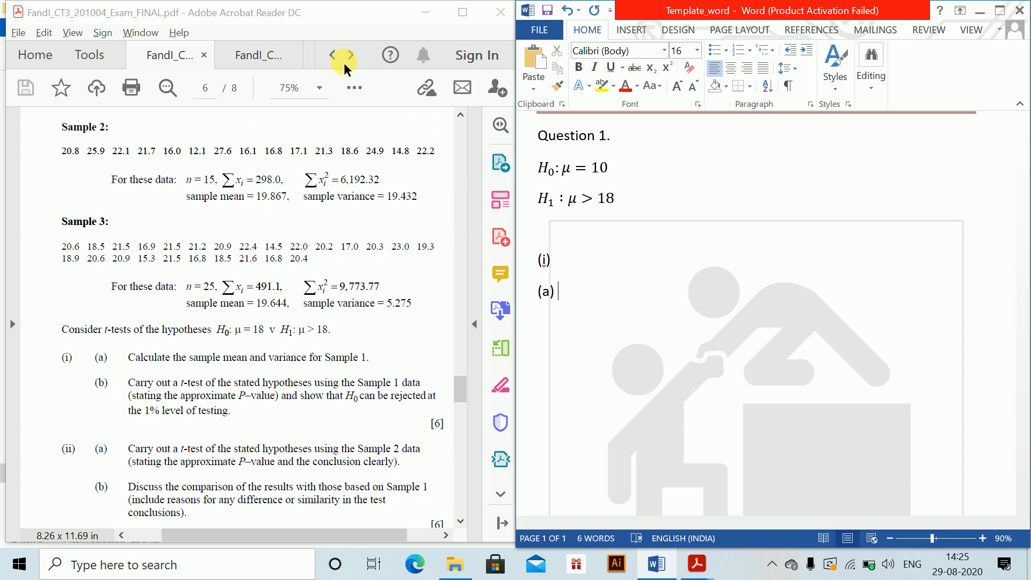
Step: Bring up the examiners' report PDF, and in Word insert an equation beside label (a) reading x̄ = Σxᵢ/n followed by an equals sign
{"action": "left_click", "coordinate": [299, 53]}
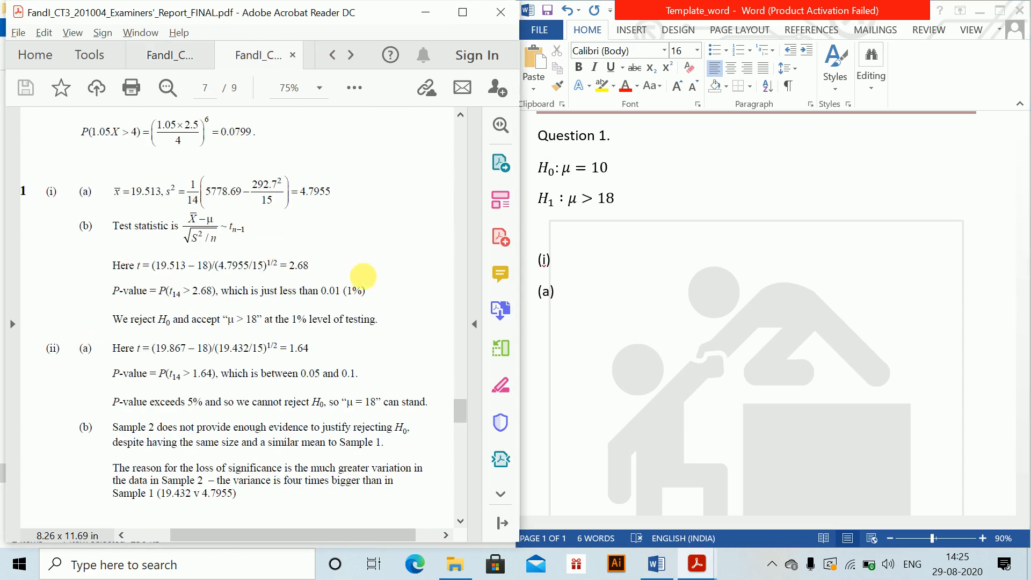
{"action": "left_click", "coordinate": [576, 295]}
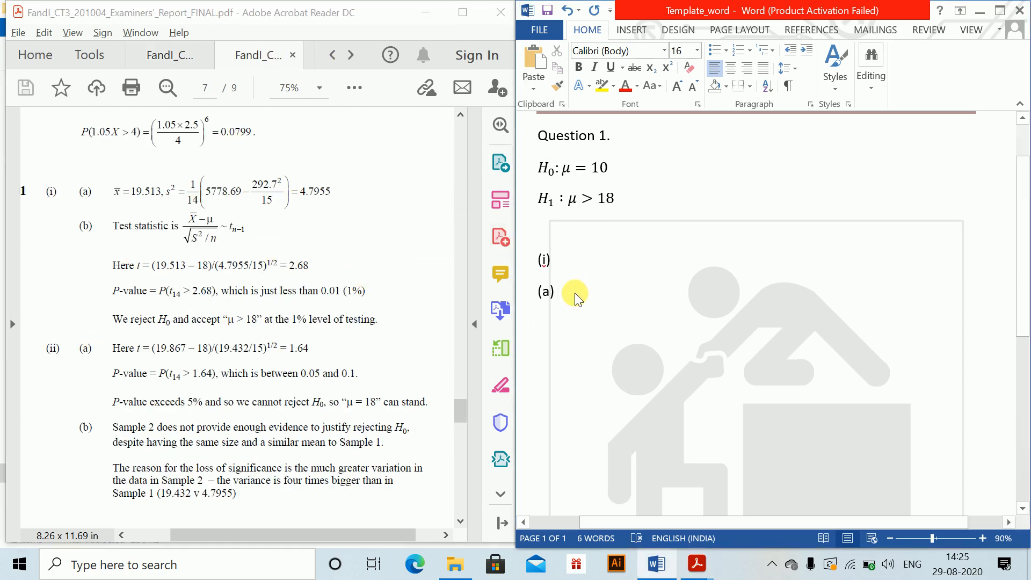
{"action": "key", "text": "alt+equal"}
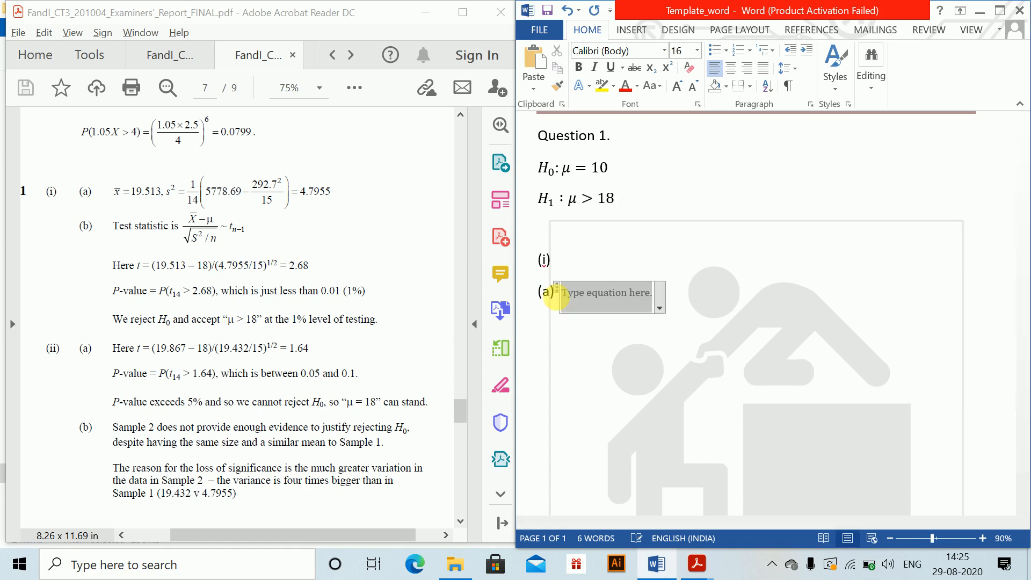
{"action": "type", "text": "x\\"}
{"action": "type", "text": "bar "}
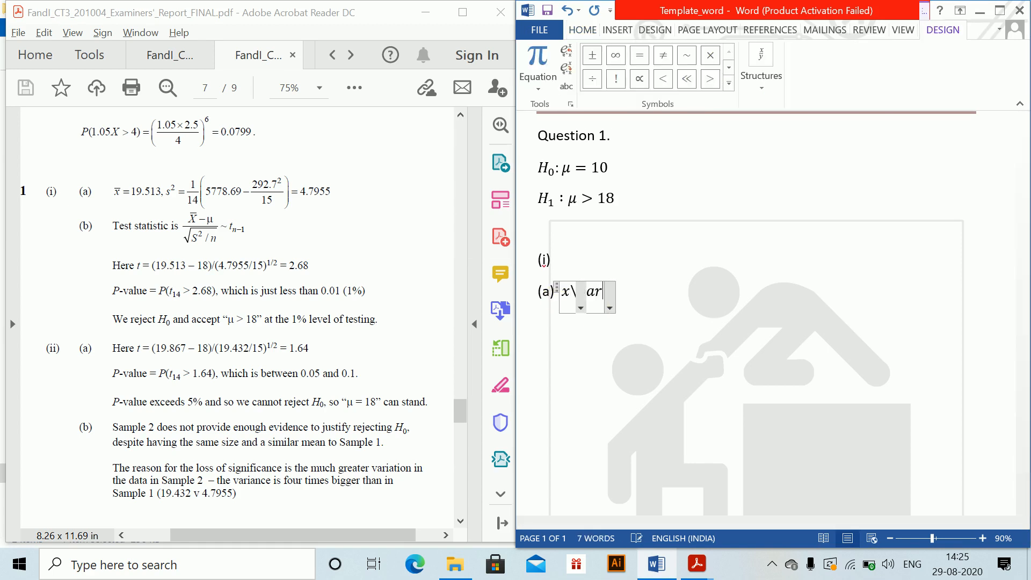
{"action": "type", "text": "="}
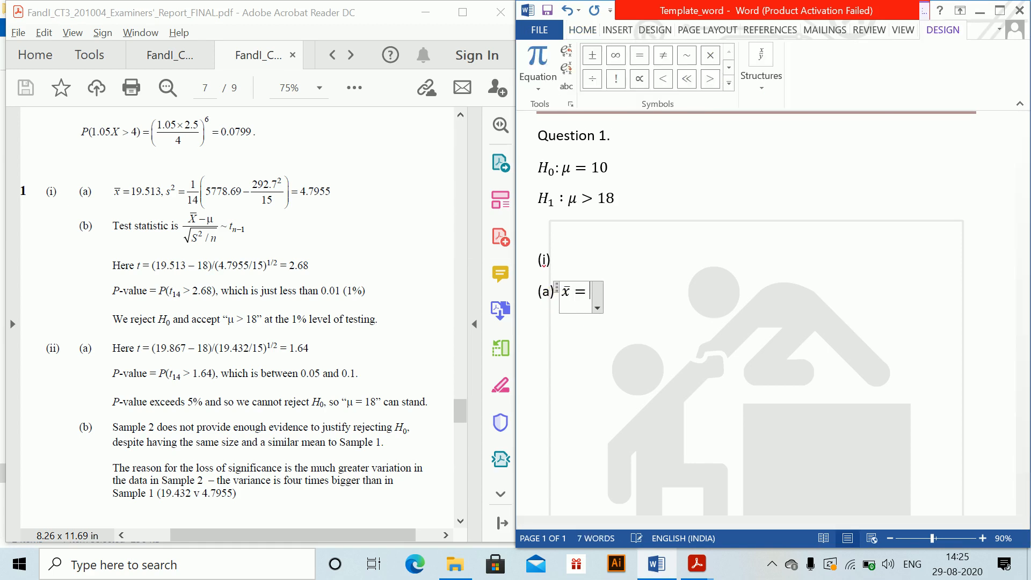
{"action": "type", "text": "\\sum (x"}
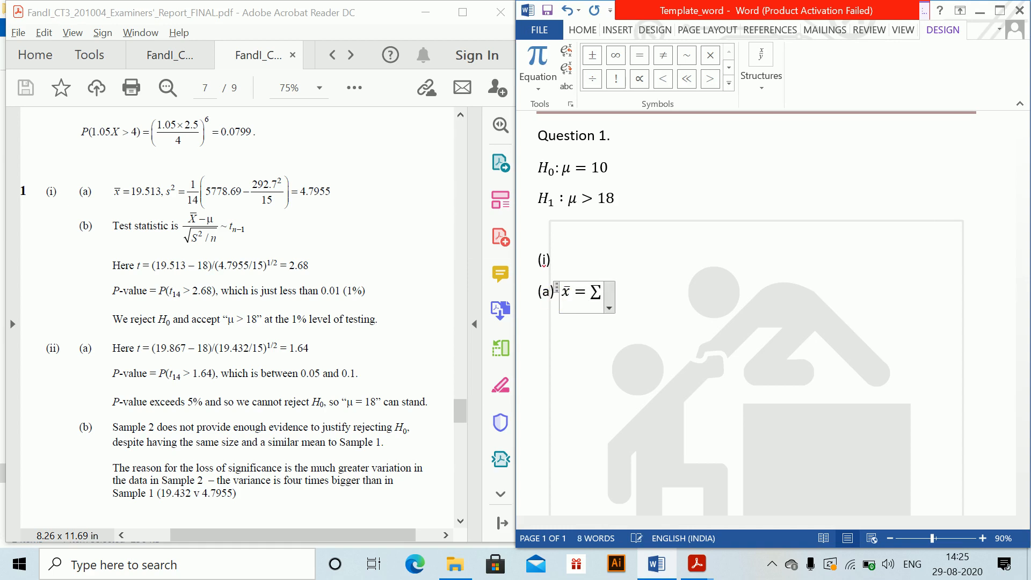
{"action": "type", "text": "_i)/"}
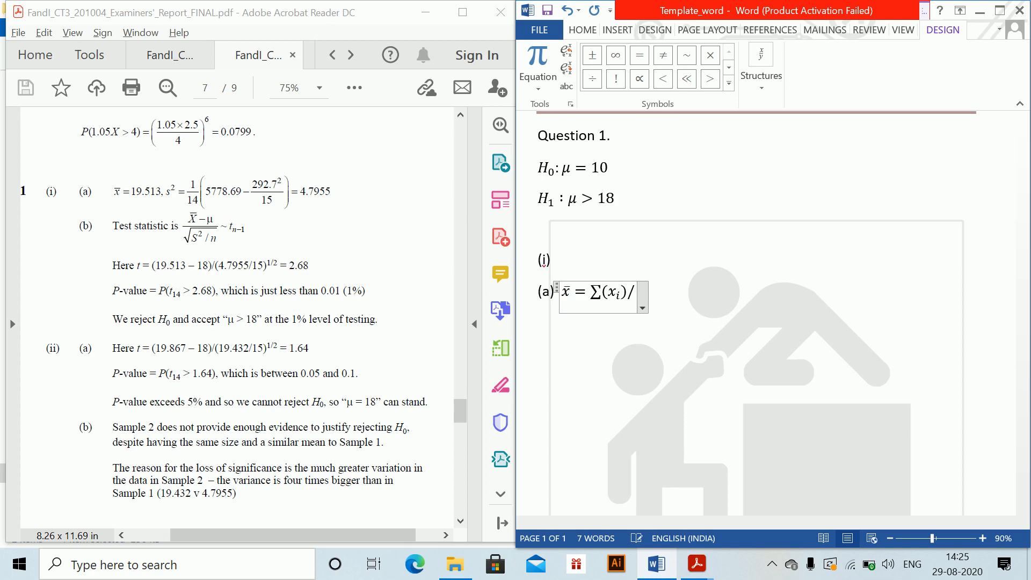
{"action": "type", "text": "n "}
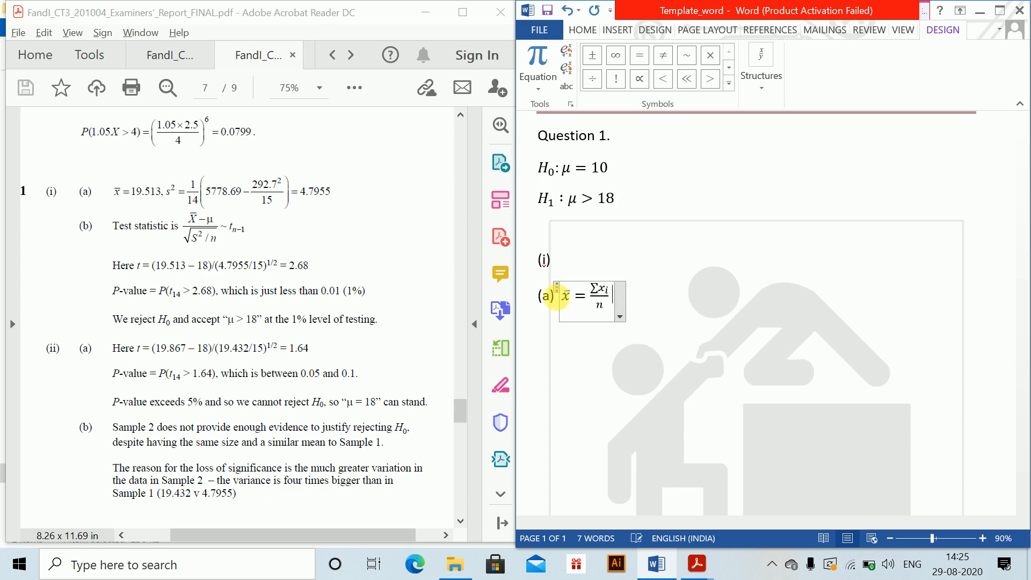
{"action": "type", "text": "="}
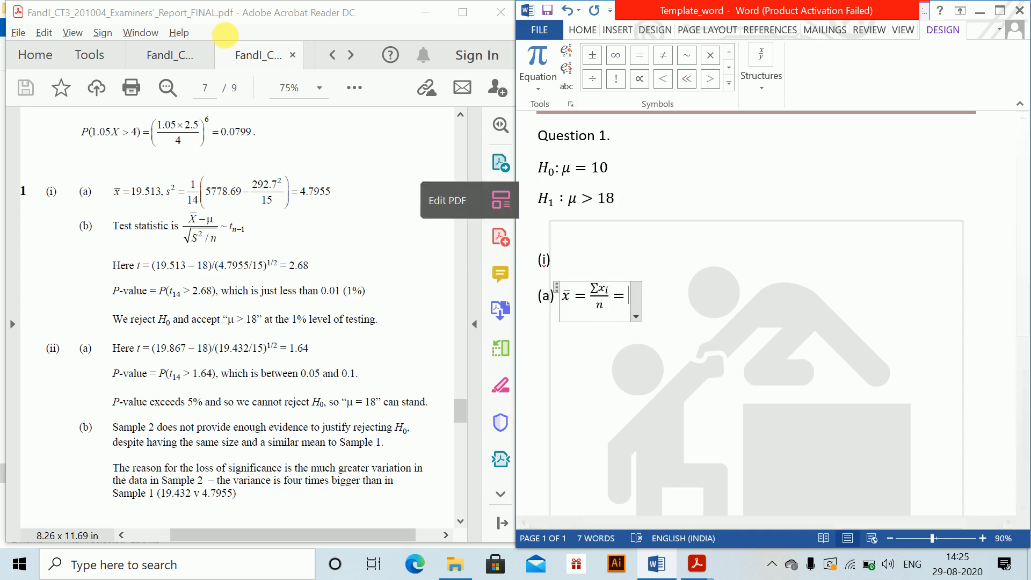
Step: Using Sample 1's data in the exam PDF and the examiners' report, continue the mean equation in Word with the fraction 292.7/15 = 19.513
{"action": "left_click", "coordinate": [161, 57]}
{"action": "scroll", "coordinate": [247, 248], "scroll_direction": "up", "scroll_amount": 3}
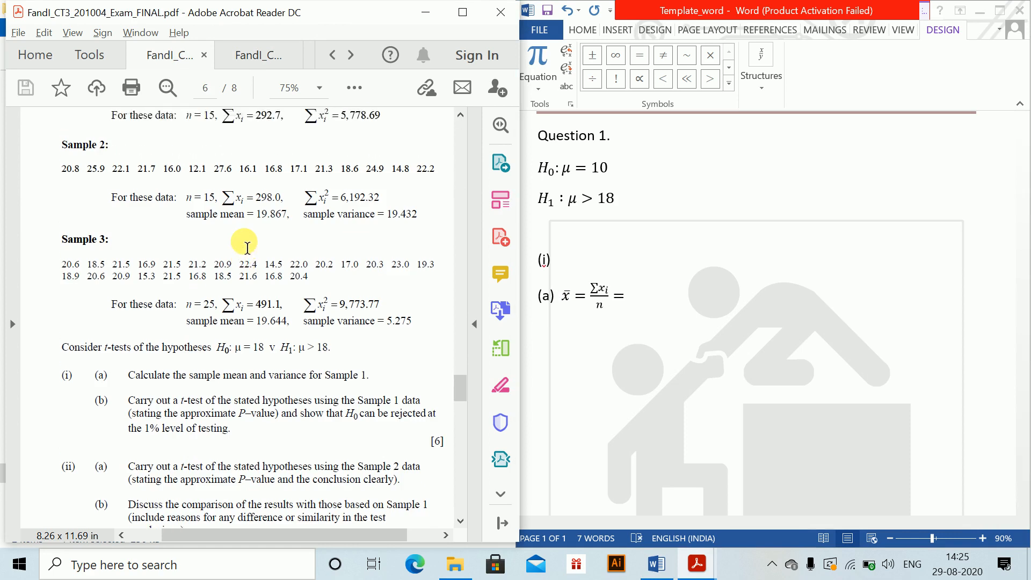
{"action": "left_click", "coordinate": [621, 288]}
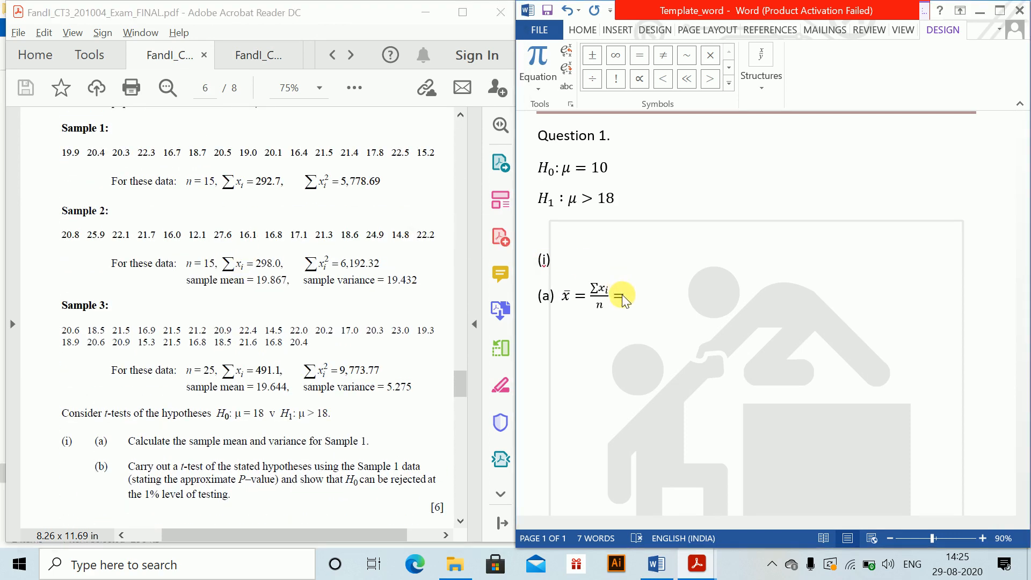
{"action": "type", "text": "292"}
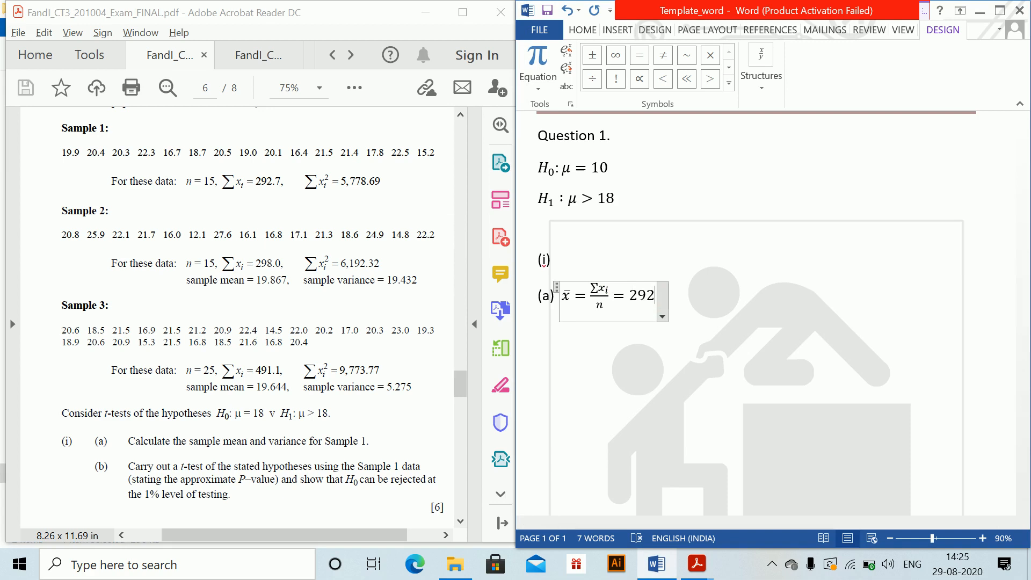
{"action": "type", "text": ".7/"}
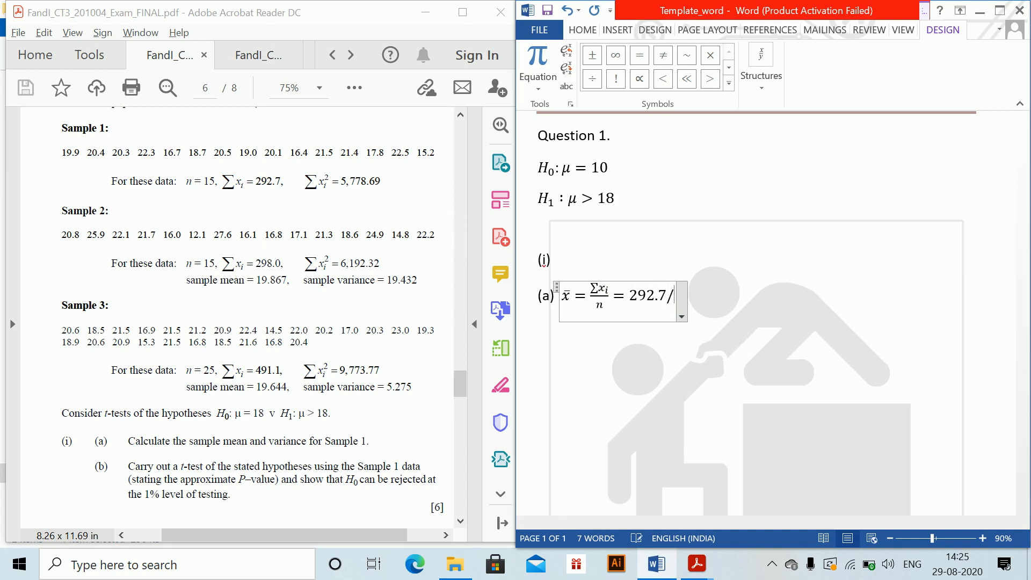
{"action": "type", "text": "15 ="}
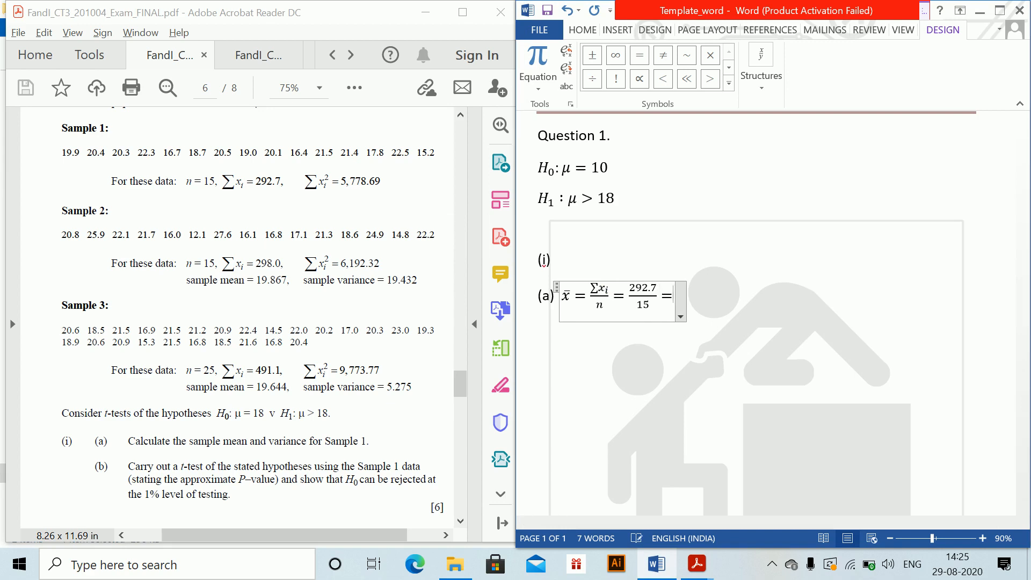
{"action": "left_click", "coordinate": [260, 56]}
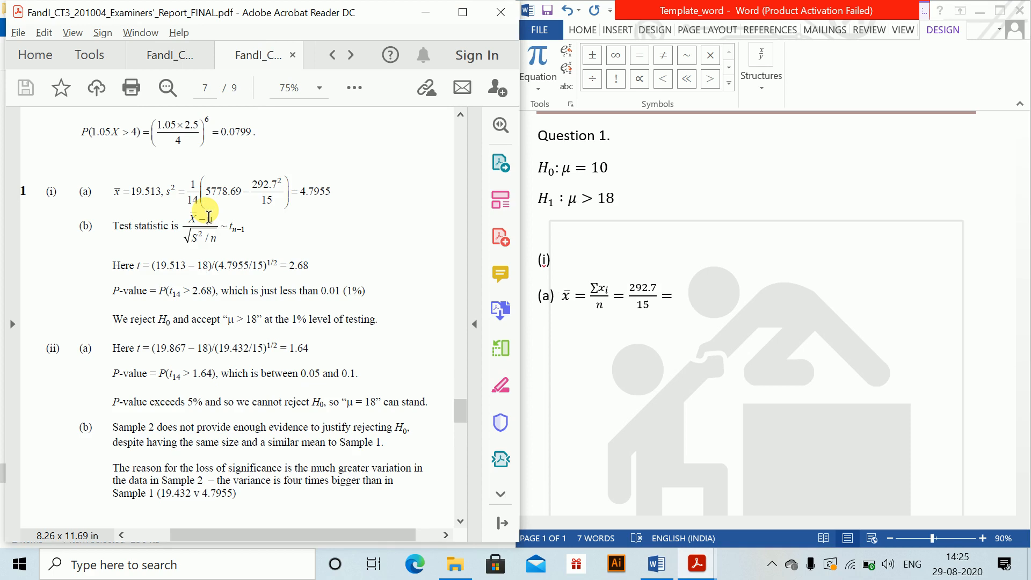
{"action": "left_click", "coordinate": [675, 294]}
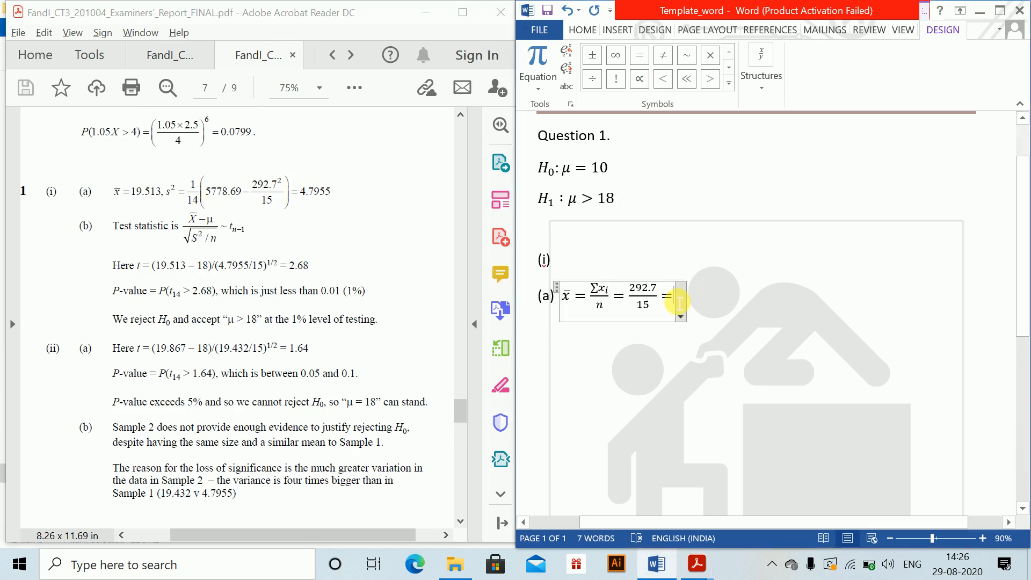
{"action": "type", "text": "19.513"}
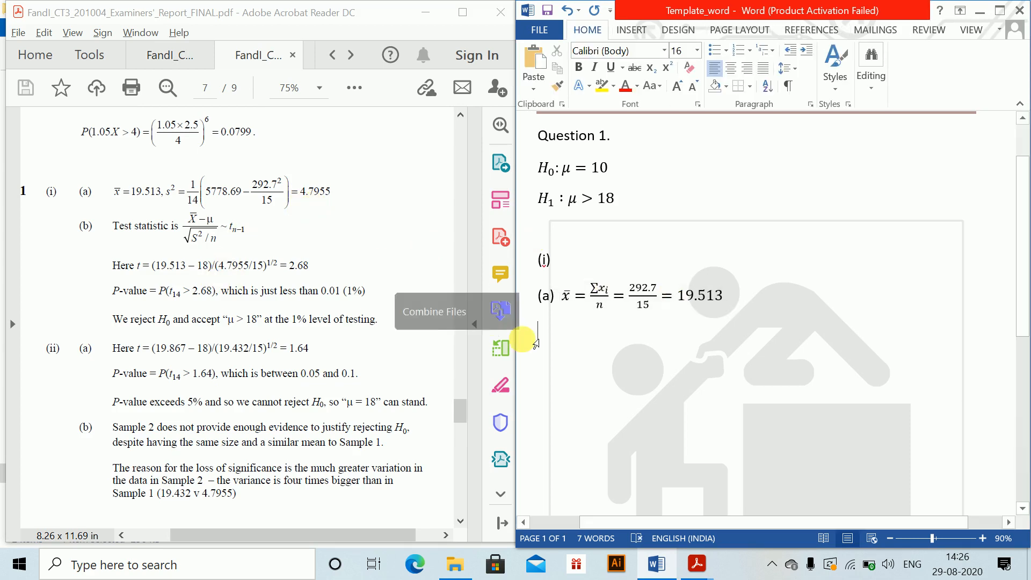
Step: On an indented line below the mean, start the variance equation with s² = 1/14 (5778.69 −
{"action": "key", "text": "Tab"}
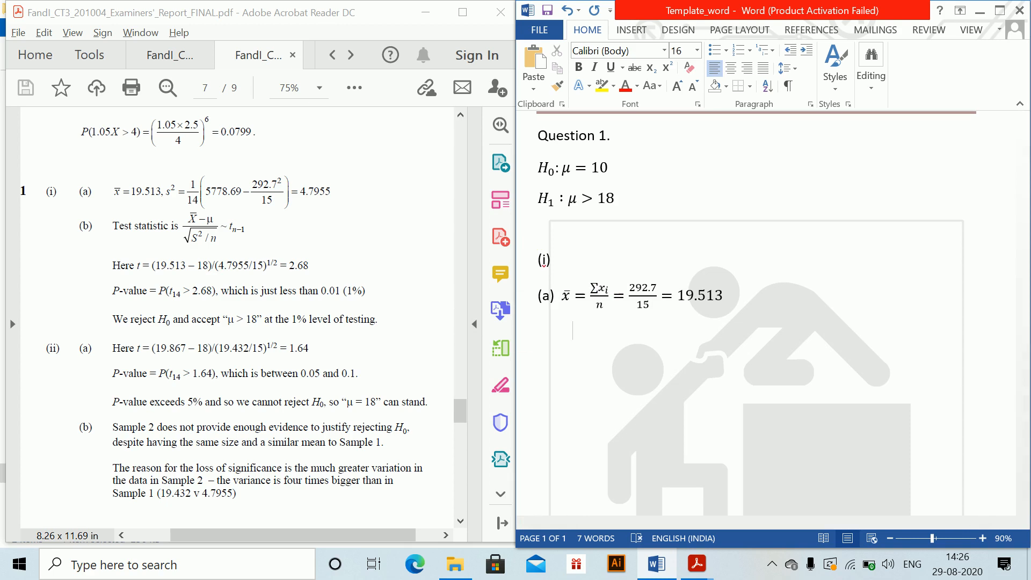
{"action": "key", "text": "alt+equal"}
{"action": "type", "text": "s^2 "}
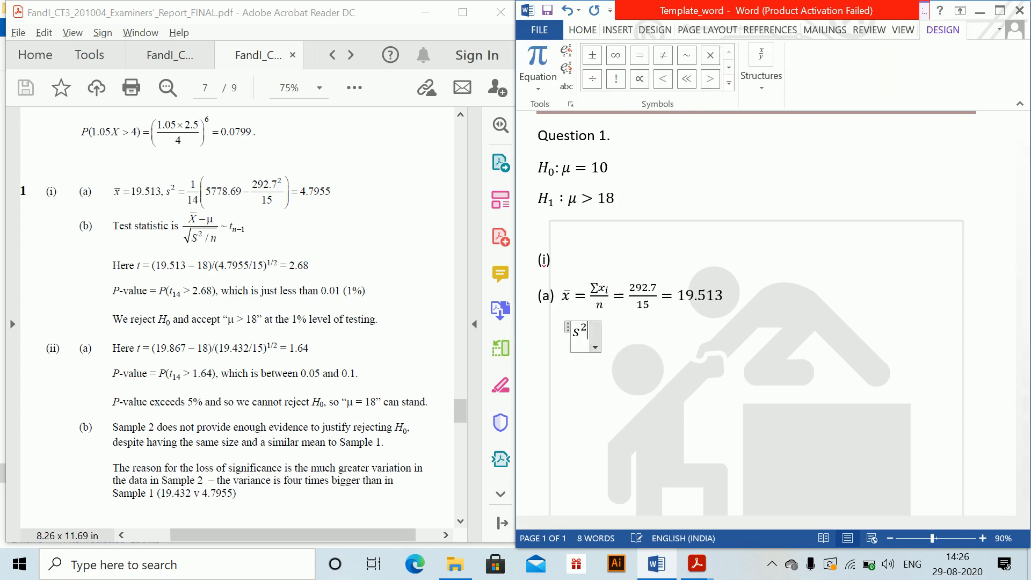
{"action": "type", "text": "= 1/14 "}
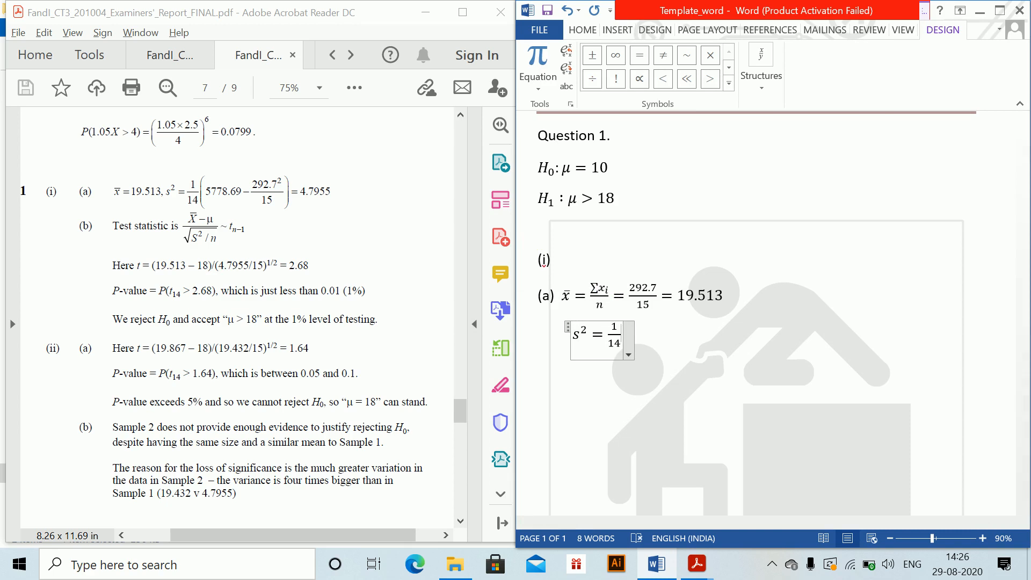
{"action": "type", "text": "(55"}
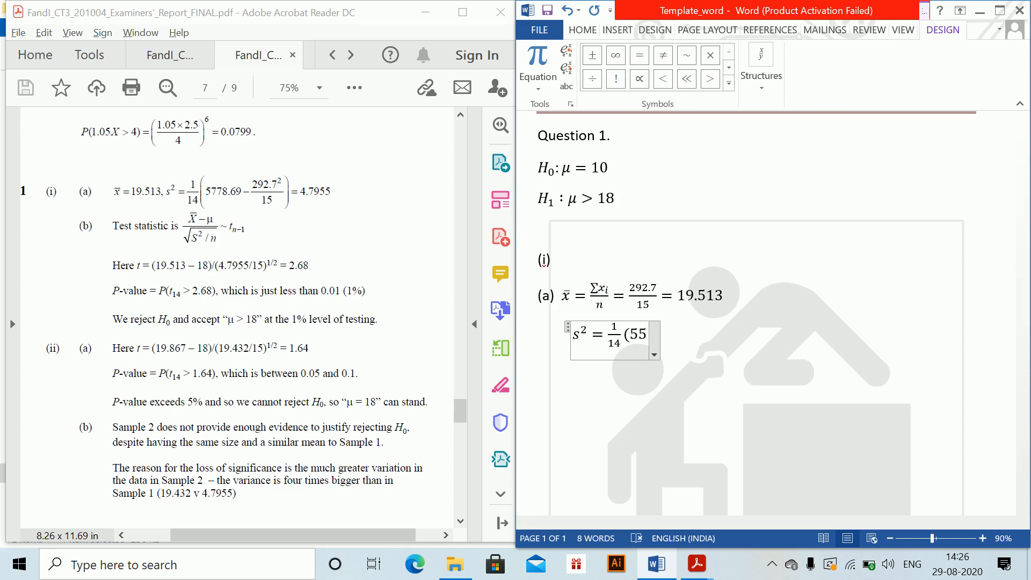
{"action": "key", "text": "BackSpace"}
{"action": "type", "text": "770"}
{"action": "key", "text": "BackSpace"}
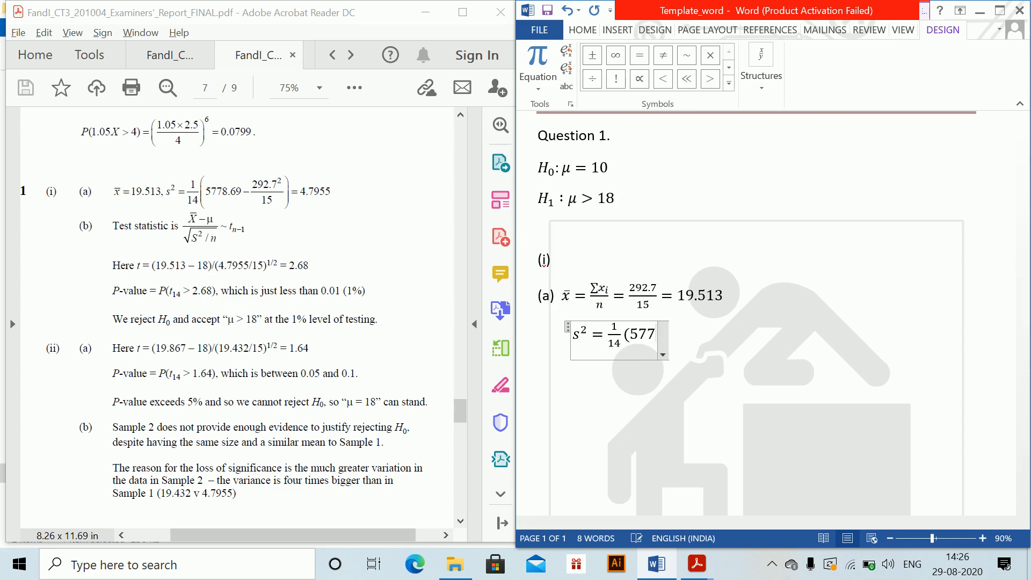
{"action": "type", "text": "8.69-"}
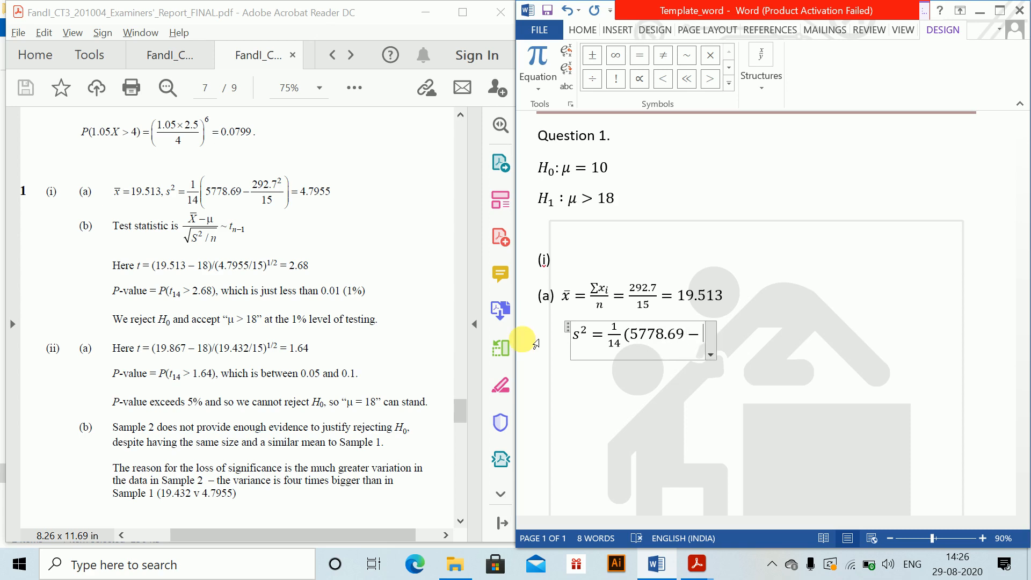
Step: Complete the variance equation with the fraction 292.7²/15, the closing bracket and = 4.7955, and begin a new line below it
{"action": "type", "text": "292."}
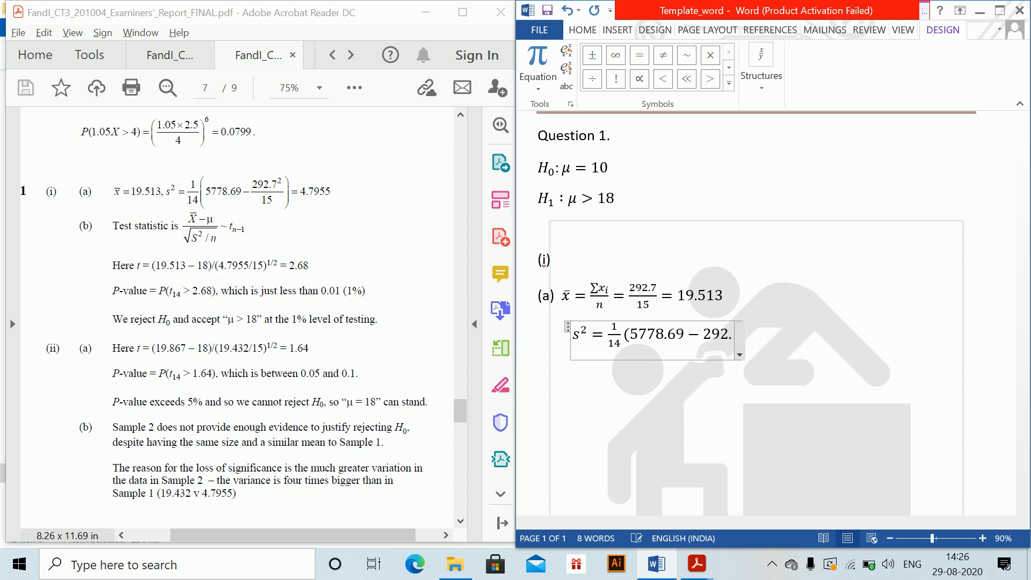
{"action": "type", "text": "7^2/15)"}
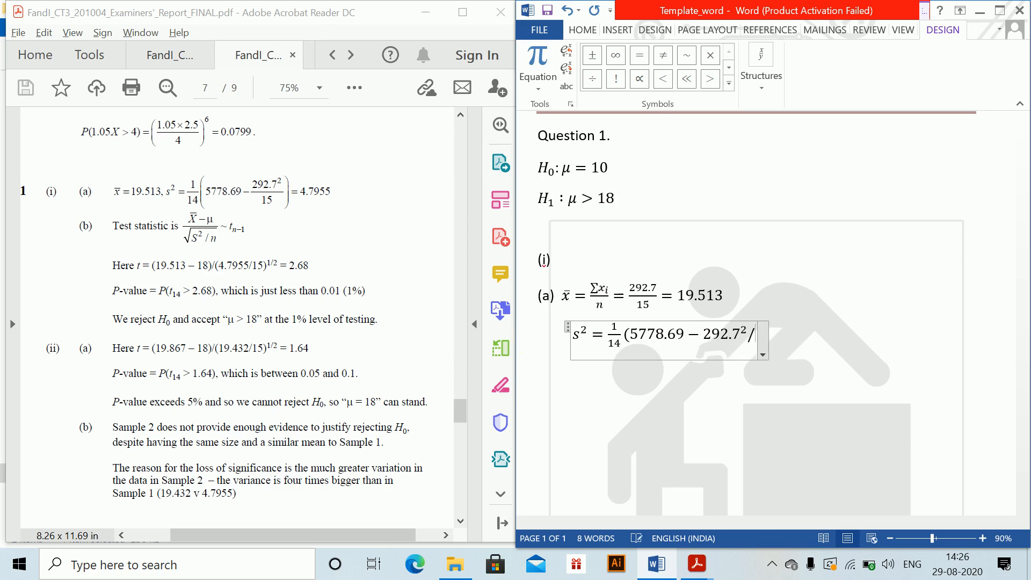
{"action": "type", "text": " ="}
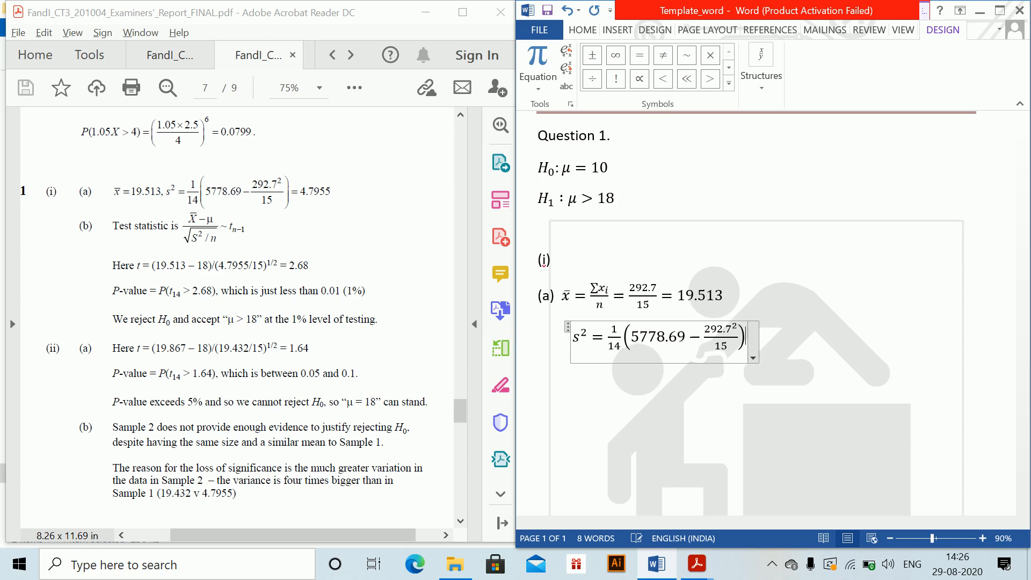
{"action": "type", "text": "4."}
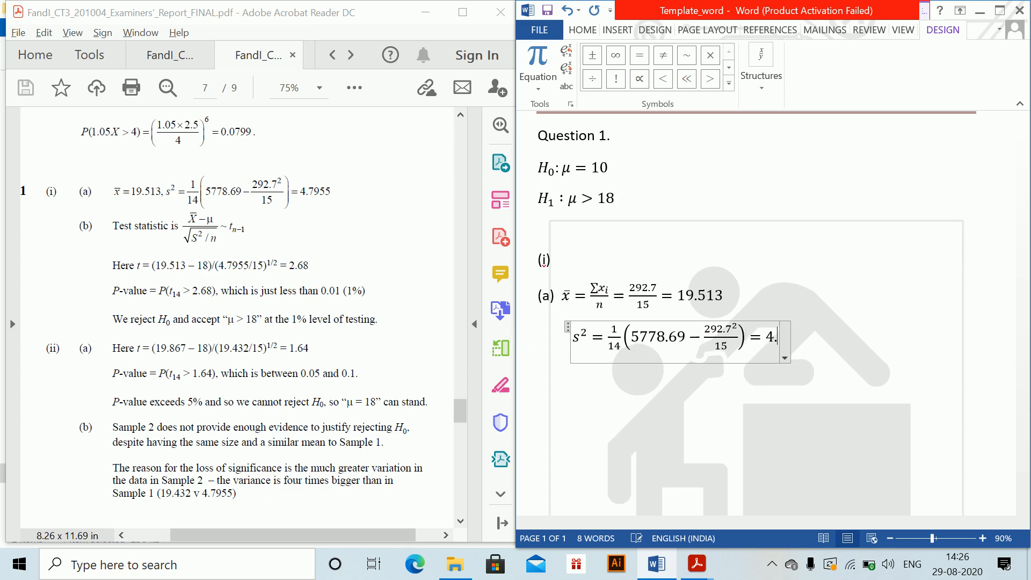
{"action": "type", "text": "7"}
{"action": "type", "text": "955"}
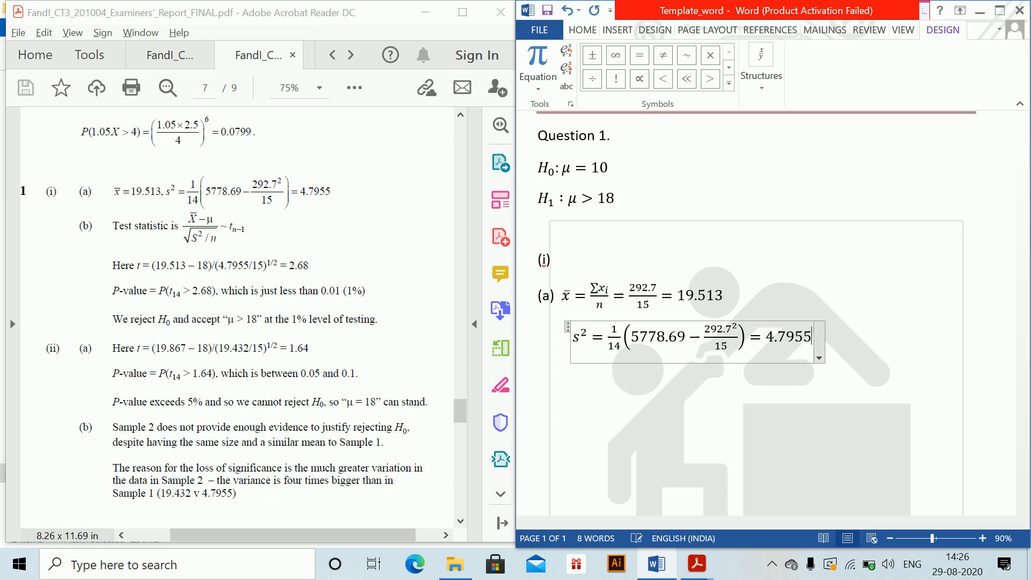
{"action": "key", "text": "Right"}
{"action": "key", "text": "Return"}
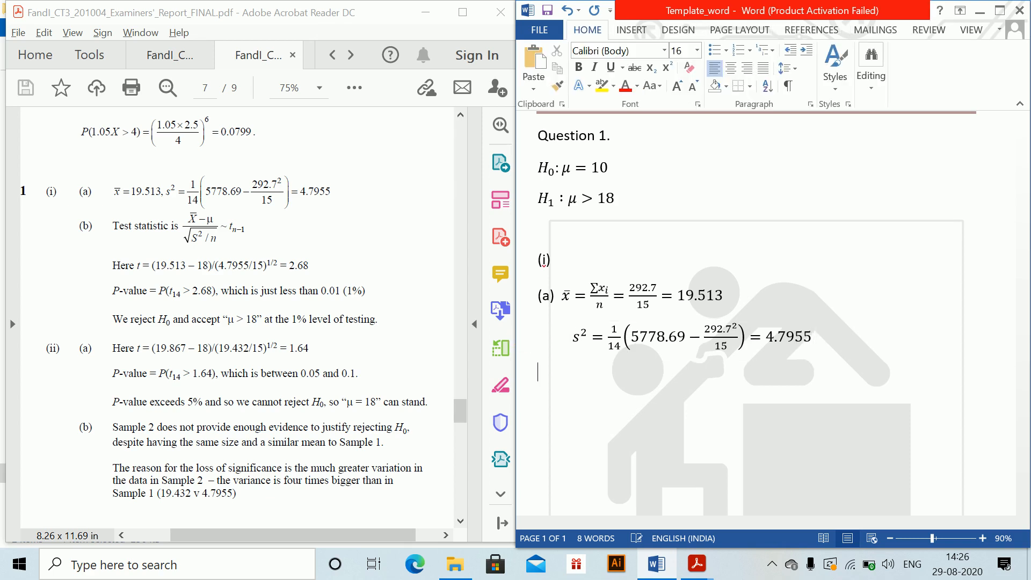
Step: Add the label "(b)", check part (i)(b) in the exam PDF, and write "Test statistic for Sample 1 data" beside the label
{"action": "type", "text": "(b)"}
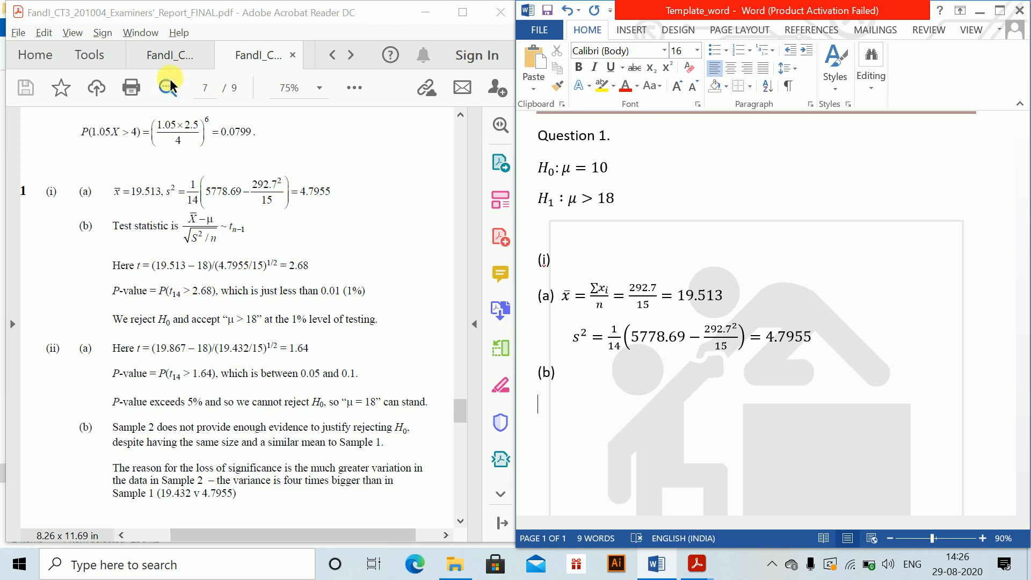
{"action": "left_click", "coordinate": [170, 59]}
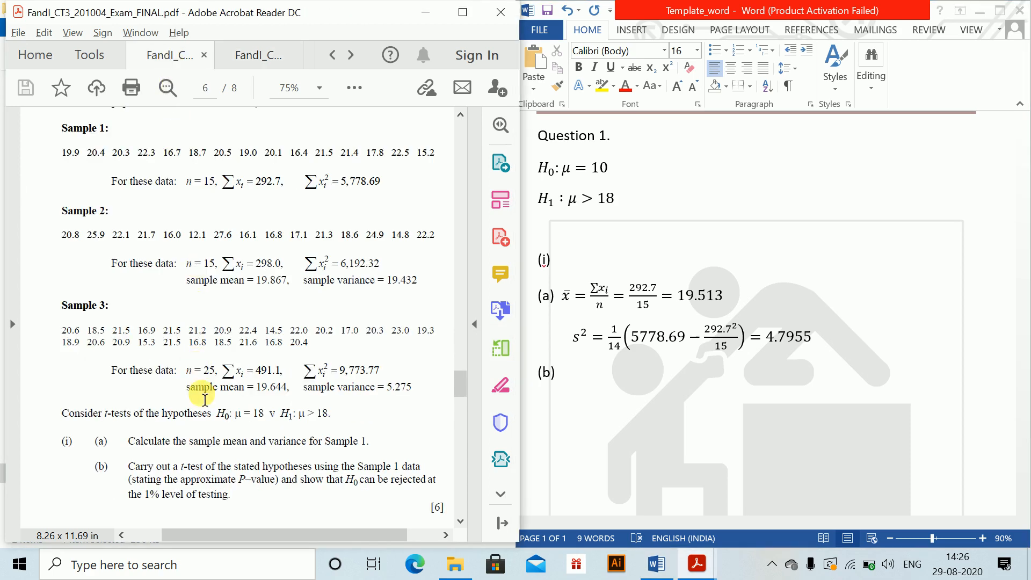
{"action": "scroll", "coordinate": [200, 393], "scroll_direction": "down", "scroll_amount": 4}
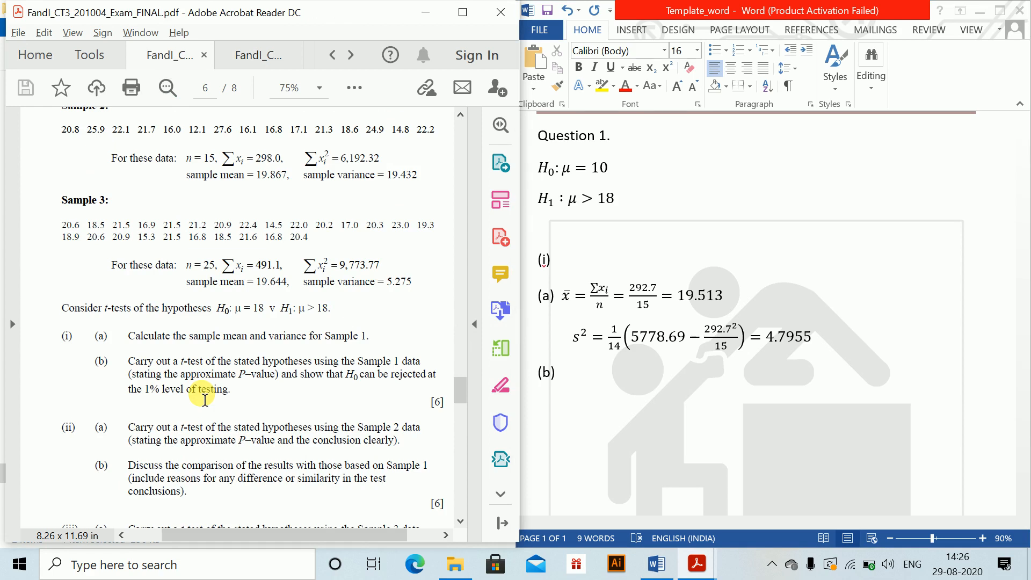
{"action": "left_click", "coordinate": [229, 61]}
{"action": "left_click", "coordinate": [620, 380]}
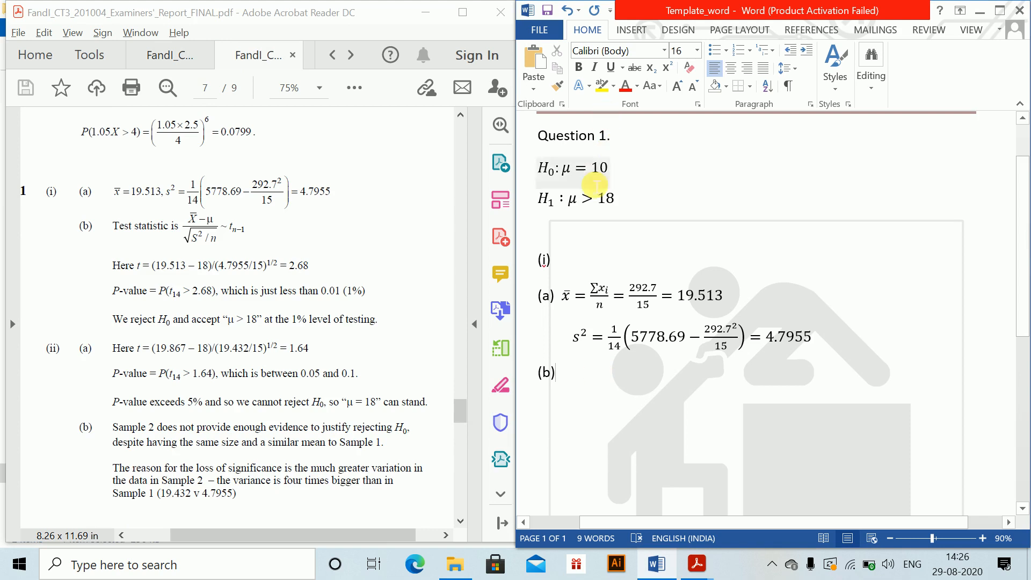
{"action": "type", "text": "Test statistic"}
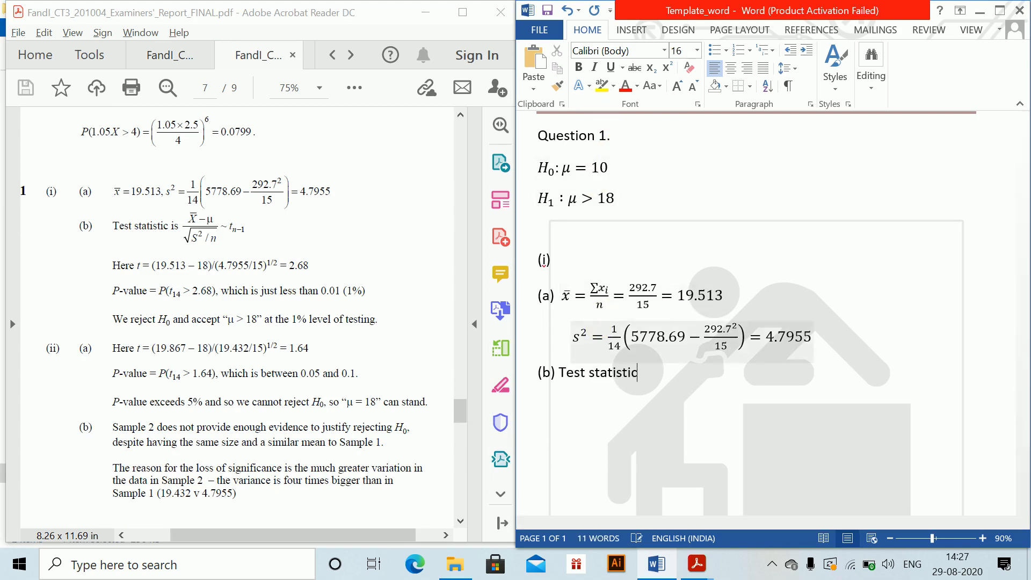
{"action": "type", "text": " for Sma"}
{"action": "key", "text": "BackSpace"}
{"action": "key", "text": "BackSpace"}
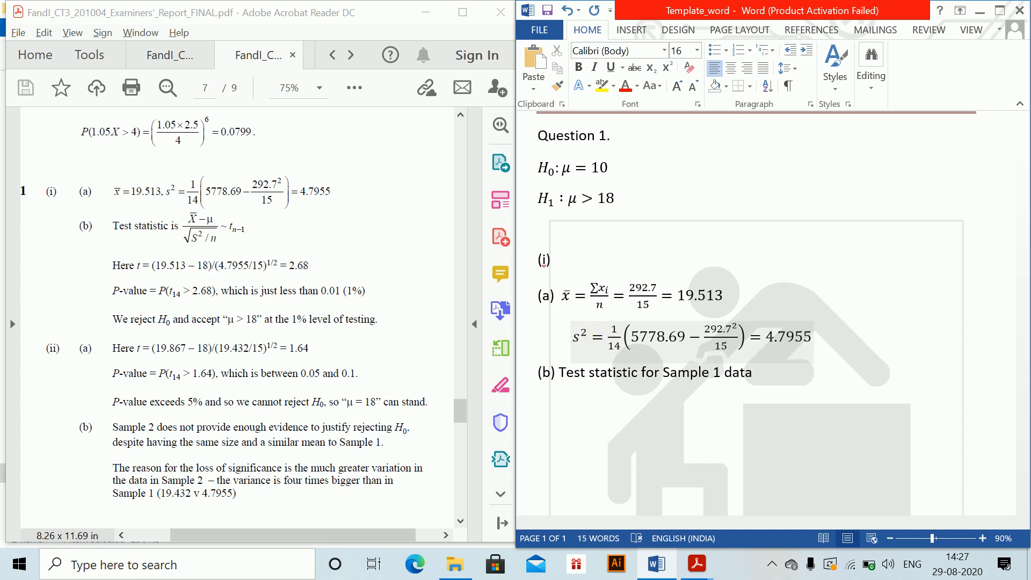
Step: Insert an equation below the test statistic heading, beginning with the numerator X̄ − μ
{"action": "key", "text": "alt+equal"}
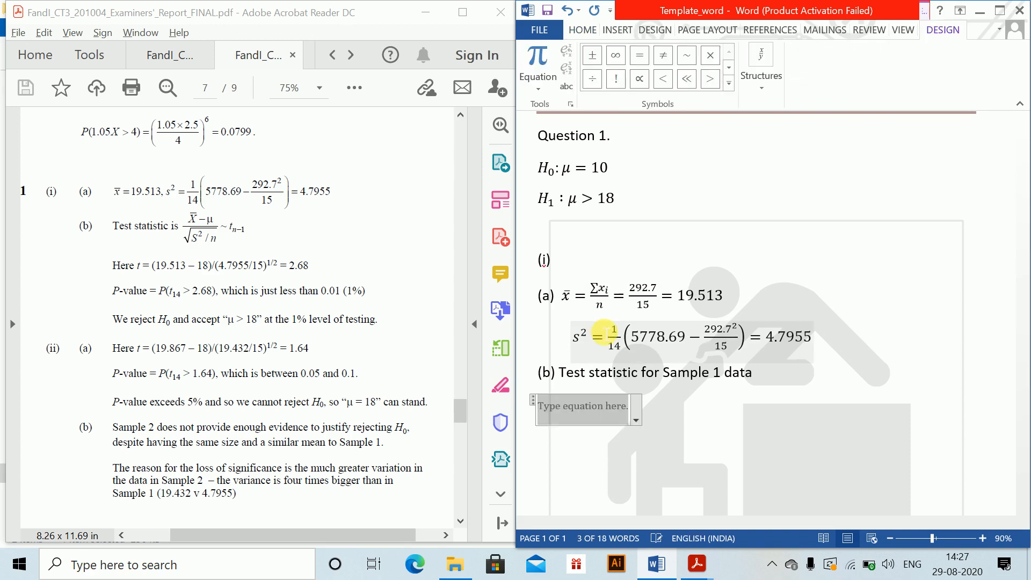
{"action": "type", "text": "X"}
{"action": "type", "text": "-\\m"}
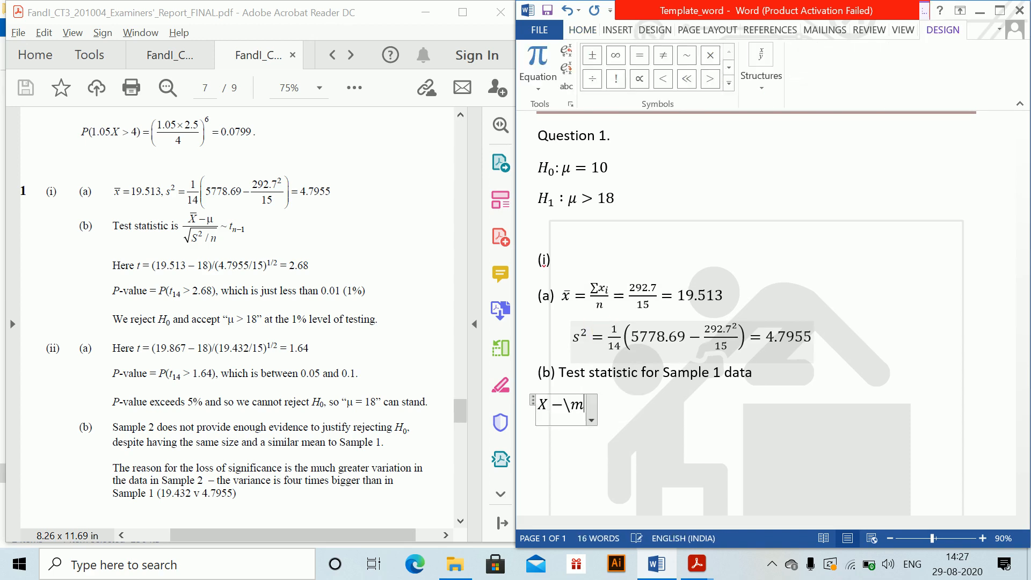
{"action": "key", "text": "BackSpace"}
{"action": "key", "text": "BackSpace"}
{"action": "key", "text": "BackSpace"}
{"action": "type", "text": "\\"}
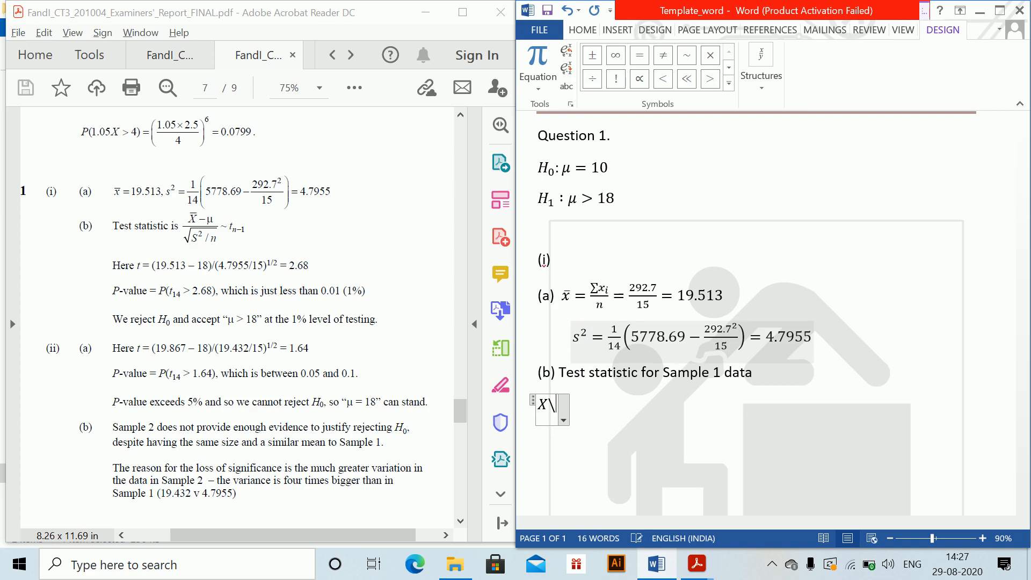
{"action": "type", "text": "bar -\\mu "}
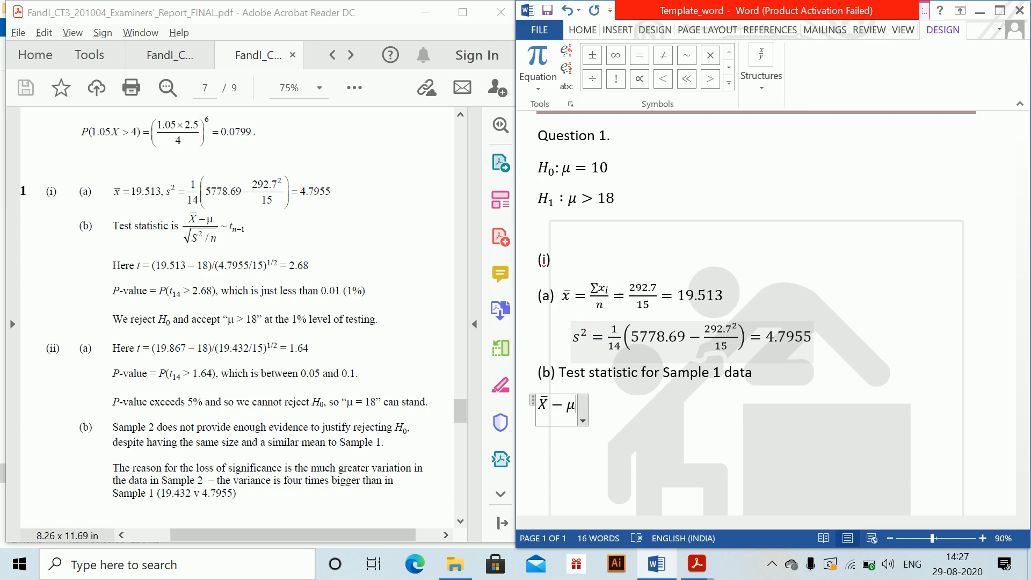
Step: Enclose the numerator X̄ − μ in parentheses, leaving the cursor after the closing bracket
{"action": "type", "text": ")"}
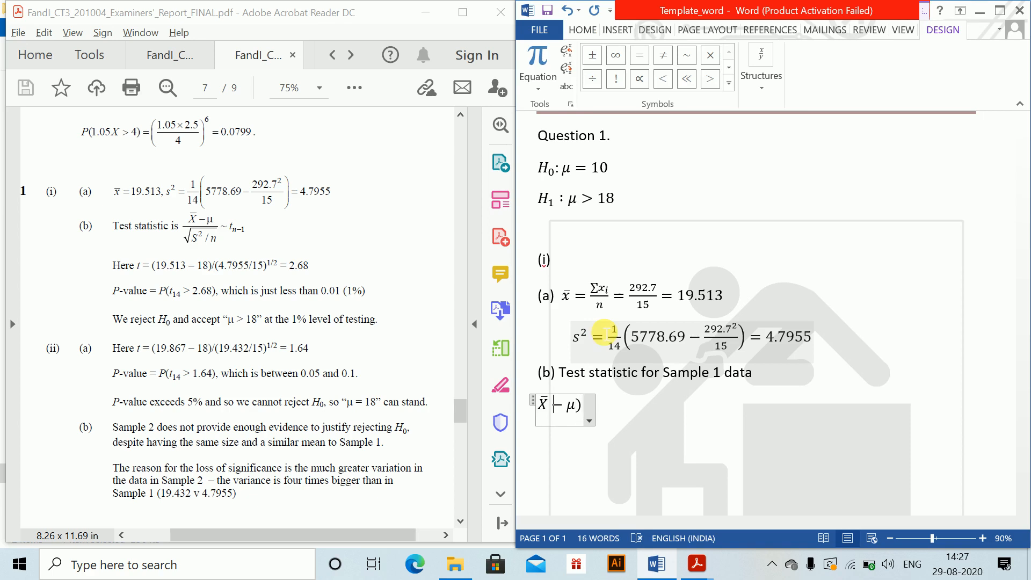
{"action": "key", "text": "Left"}
{"action": "key", "text": "Left"}
{"action": "type", "text": "("}
{"action": "key", "text": "Right"}
{"action": "key", "text": "Right"}
{"action": "key", "text": "Right"}
{"action": "key", "text": "Right"}
{"action": "key", "text": "Right"}
{"action": "key", "text": "Right"}
{"action": "key", "text": "Right"}
{"action": "key", "text": "Left"}
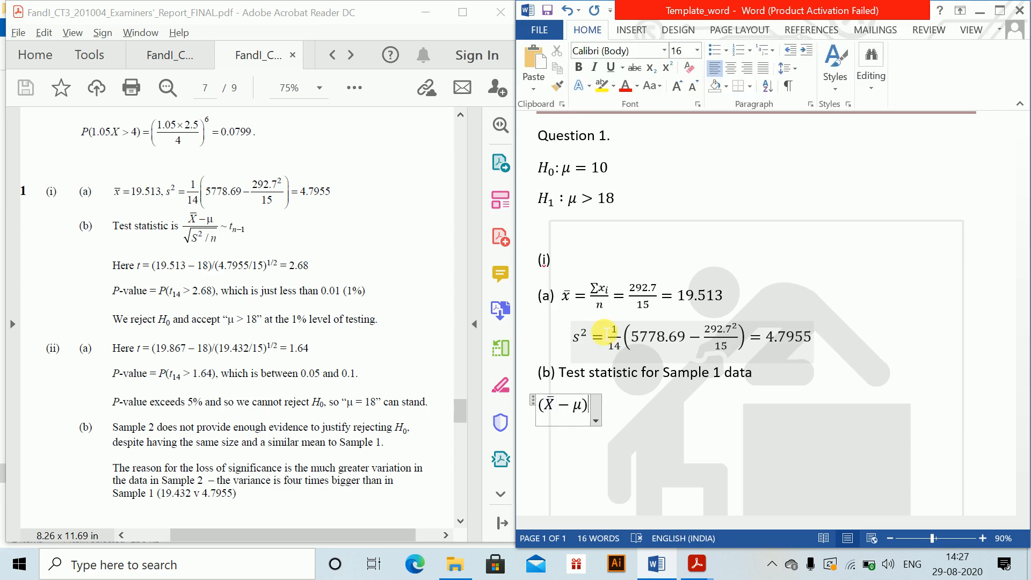
Step: Continue the test statistic equation with a division by a square root whose expression begins with S²
{"action": "type", "text": "/("}
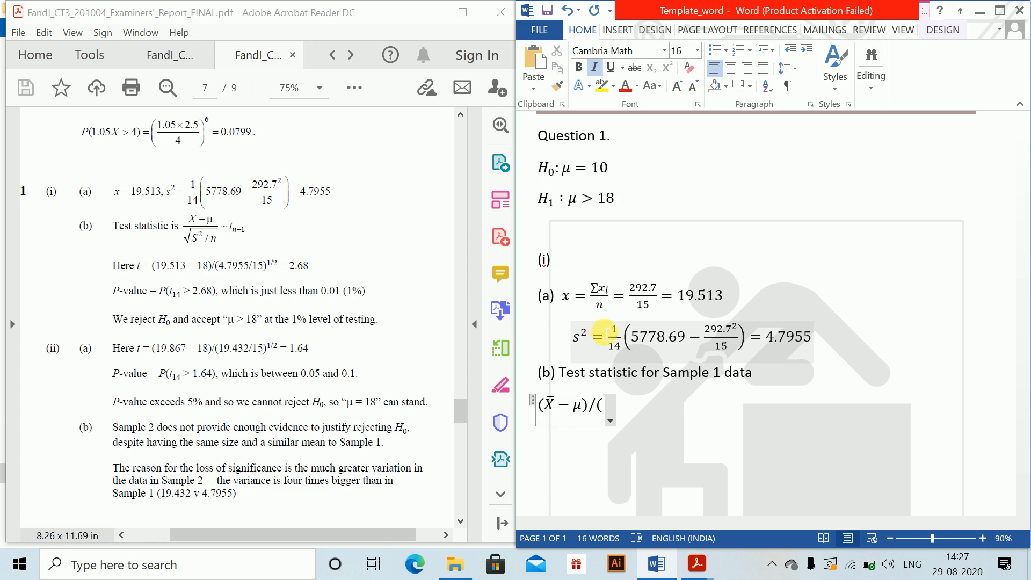
{"action": "type", "text": "\\s"}
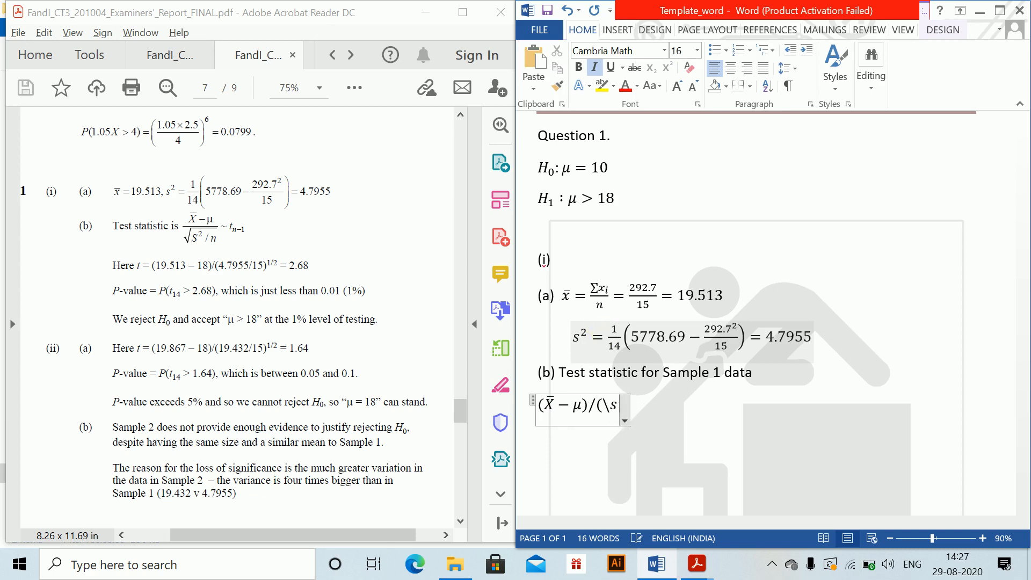
{"action": "type", "text": "qrt("}
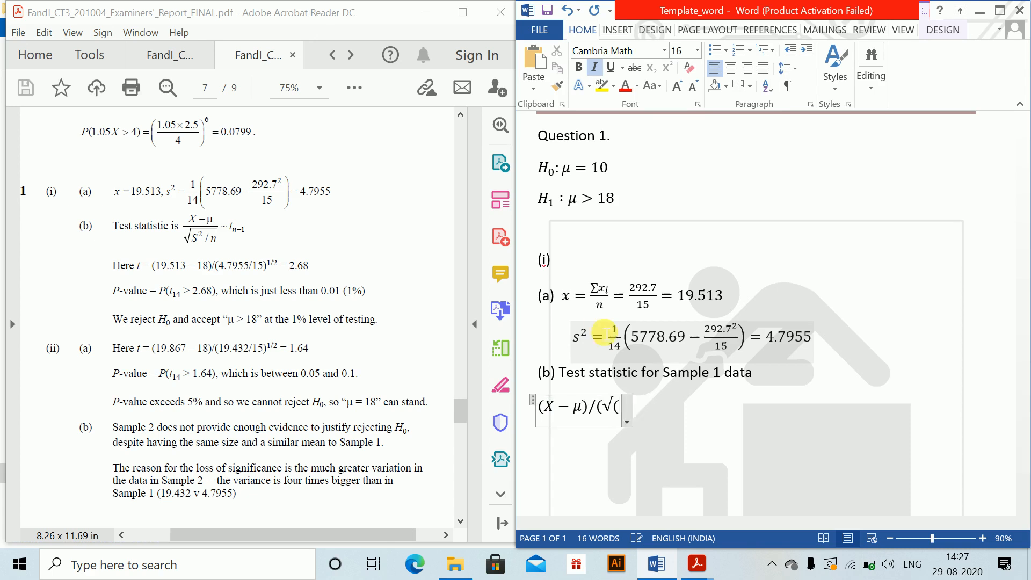
{"action": "type", "text": "S^2"}
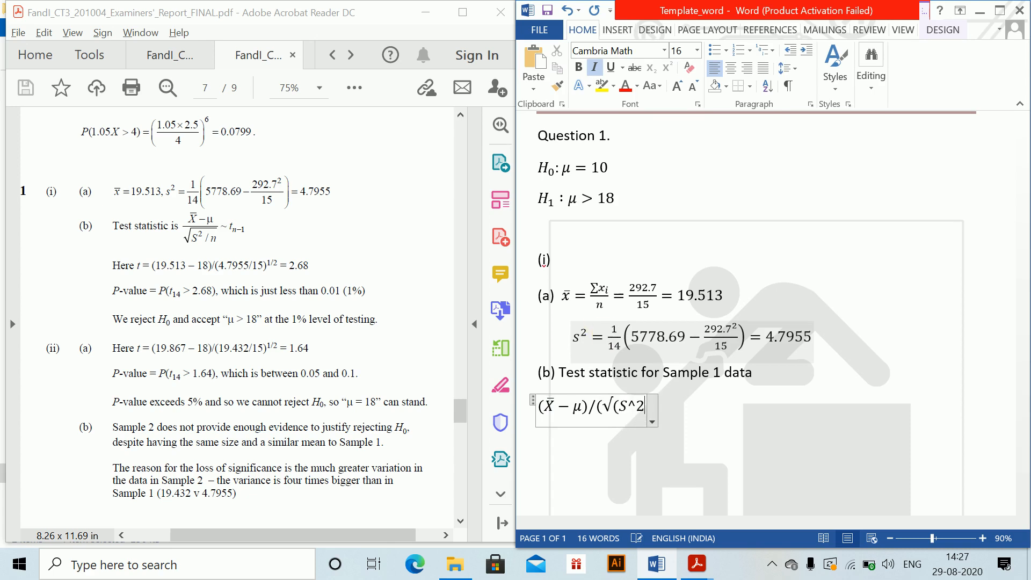
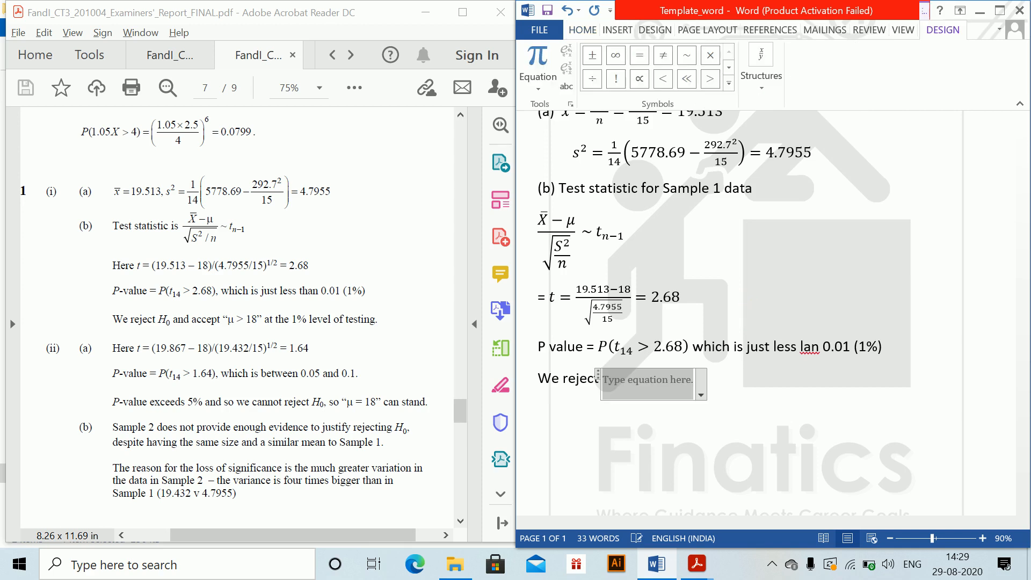
Step: Continue the "We reject" line with Hₒ in the equation, the text "and aaccept", and a second inline equation μ > 18
{"action": "type", "text": "H_o"}
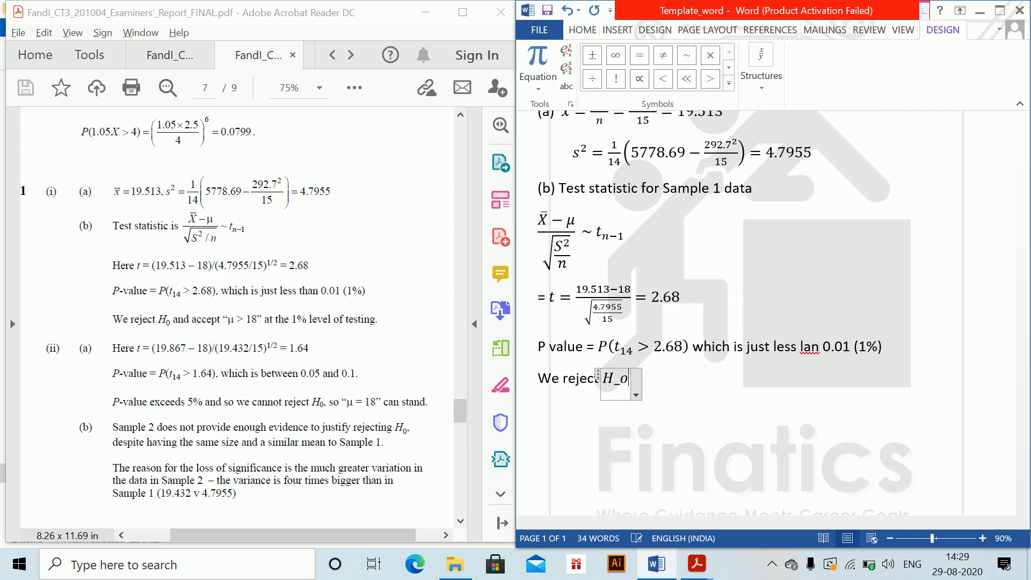
{"action": "key", "text": "space"}
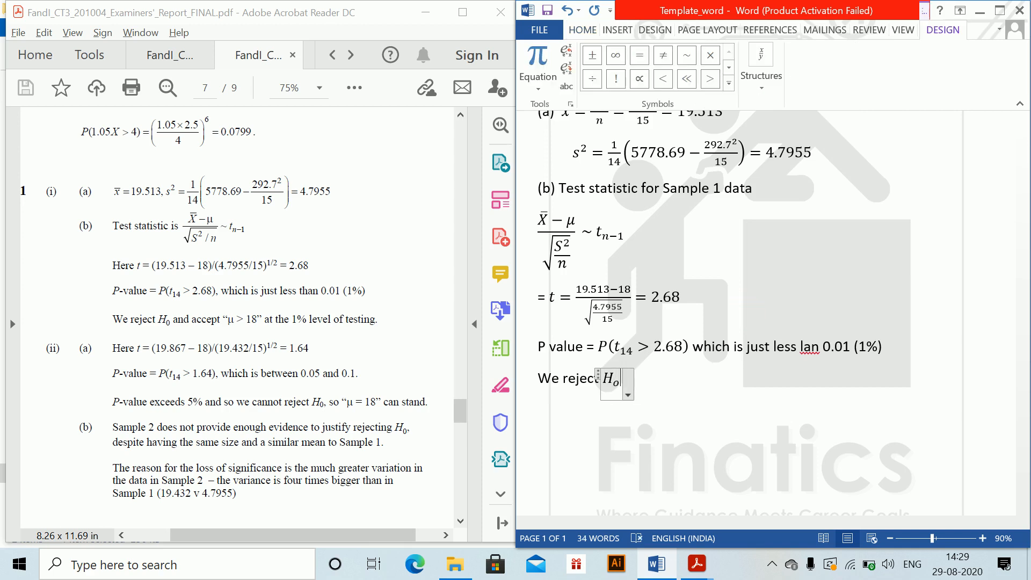
{"action": "key", "text": "Right"}
{"action": "type", "text": "a"}
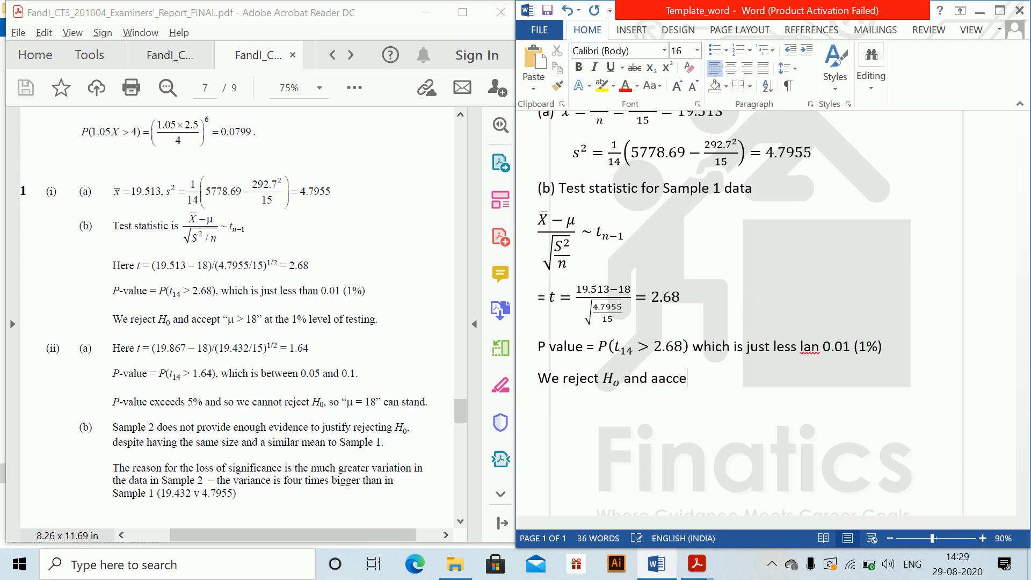
{"action": "type", "text": "nd aaccept"}
{"action": "key", "text": "alt+equal"}
{"action": "type", "text": "\\"}
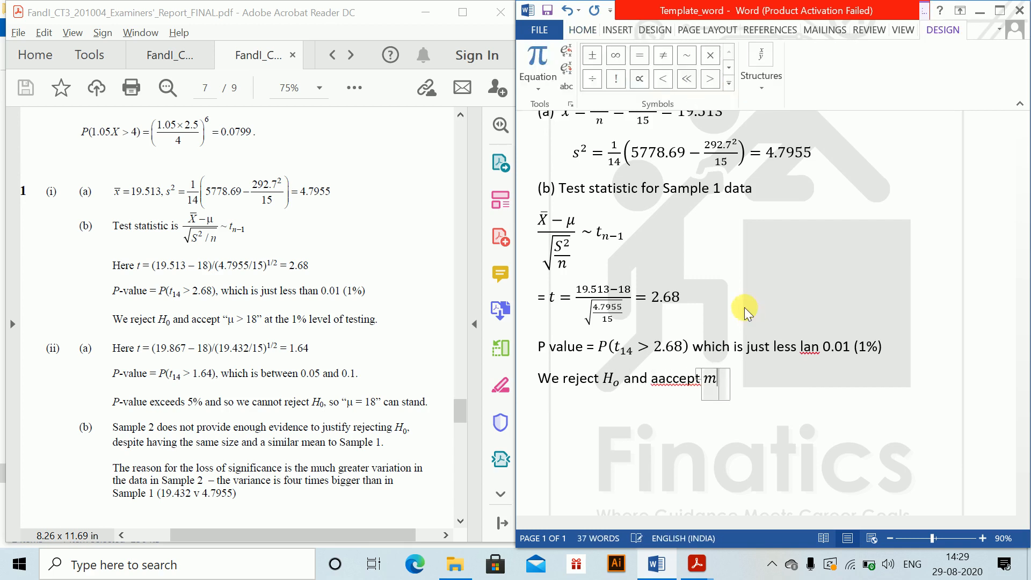
{"action": "type", "text": "mu >18"}
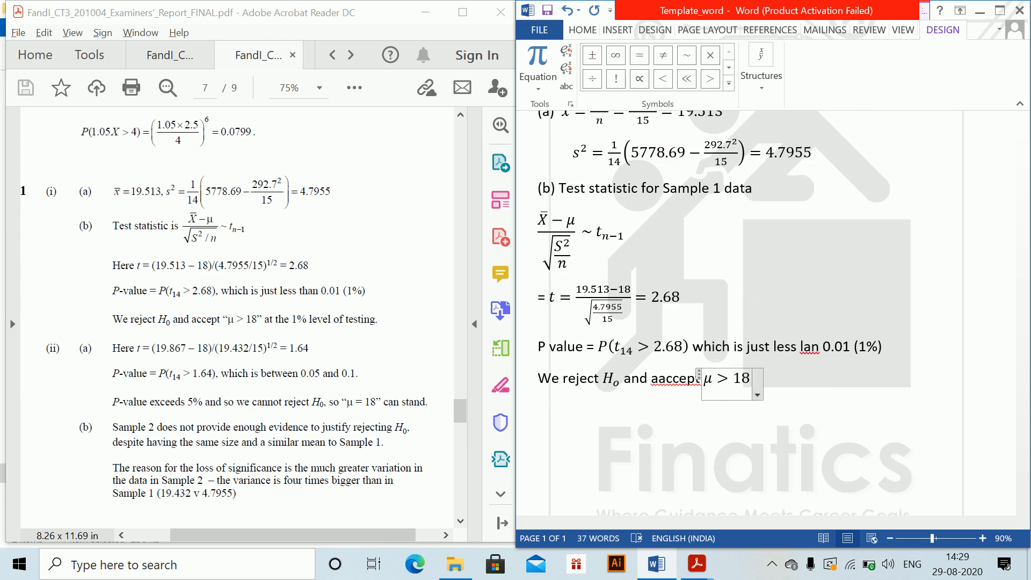
{"action": "key", "text": "Right"}
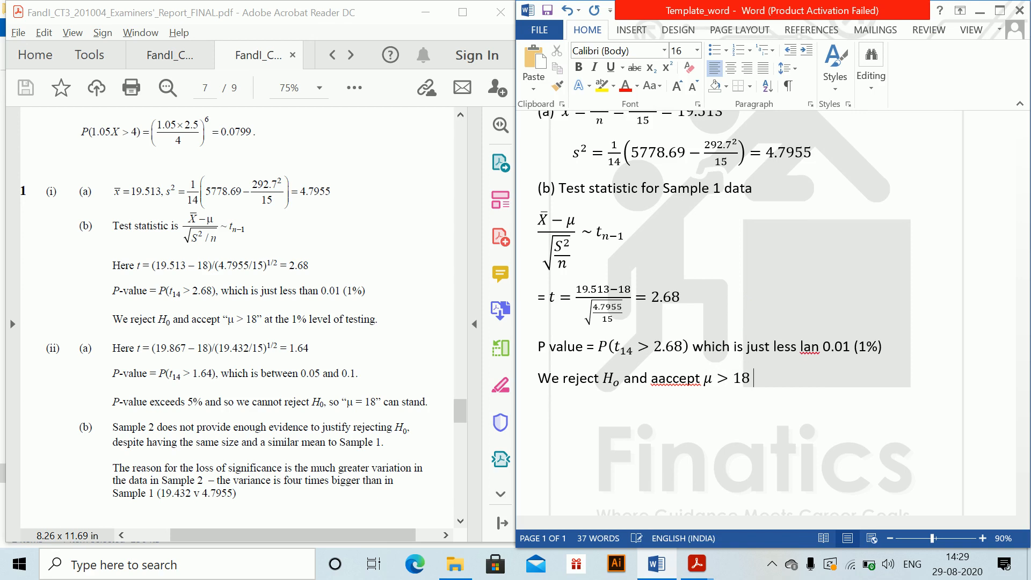
Step: Finish the "We reject" line with "at 1% level of testing" and start a "(ii)" line below it
{"action": "type", "text": "at 1% level of testing"}
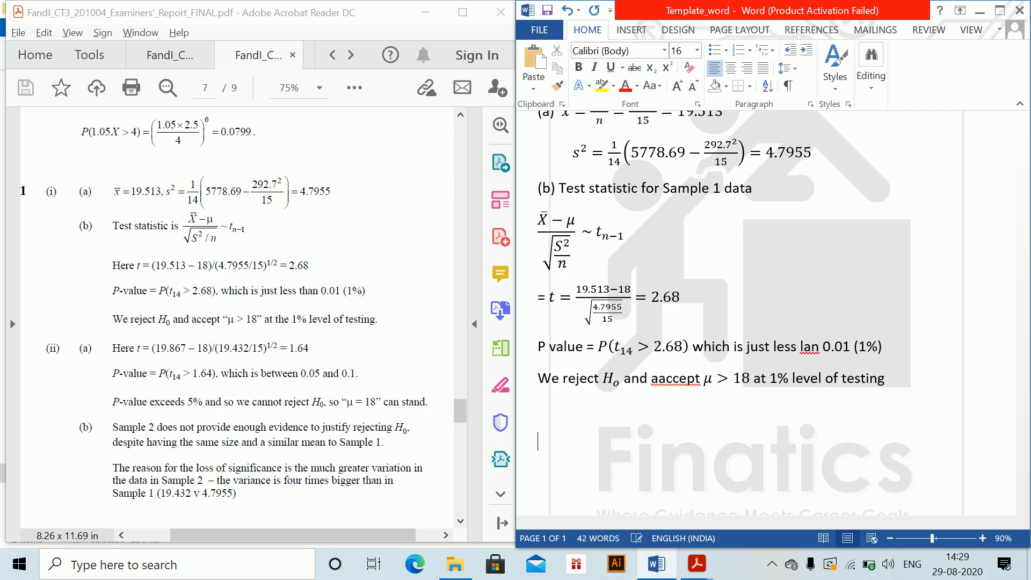
{"action": "type", "text": ")"}
Step: Check part (ii) in the exam paper and examiners' report, and copy the Sample 1 test working, from statistic to conclusion, beneath "(ii)"
{"action": "left_click", "coordinate": [178, 57]}
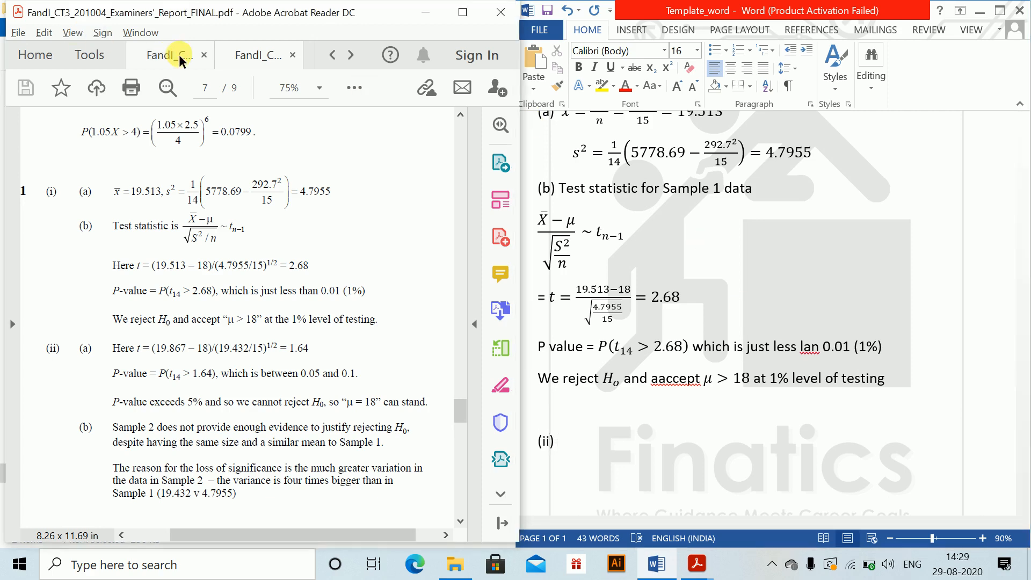
{"action": "scroll", "coordinate": [178, 57], "scroll_direction": "down", "scroll_amount": 3}
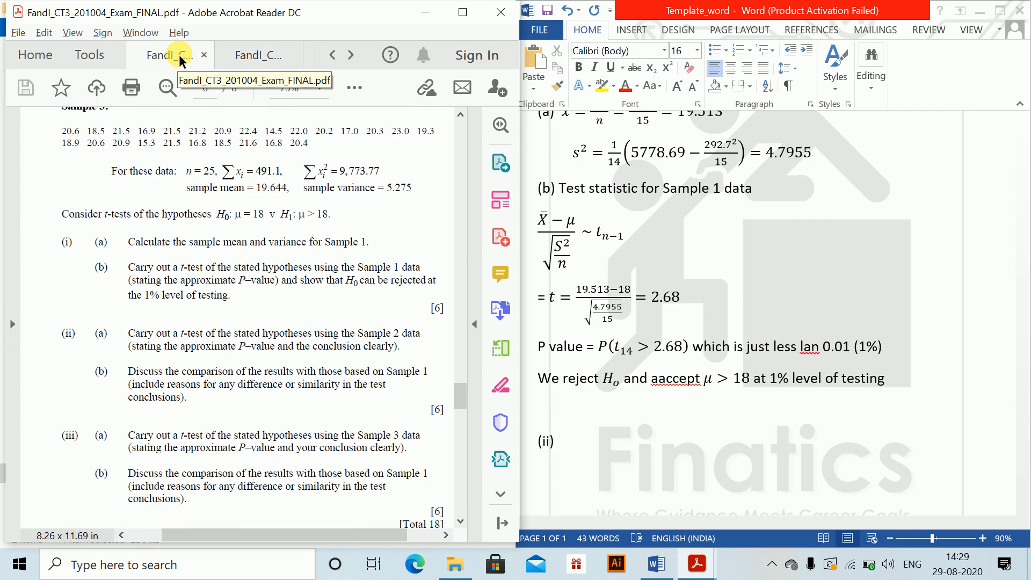
{"action": "scroll", "coordinate": [179, 57], "scroll_direction": "down", "scroll_amount": 1}
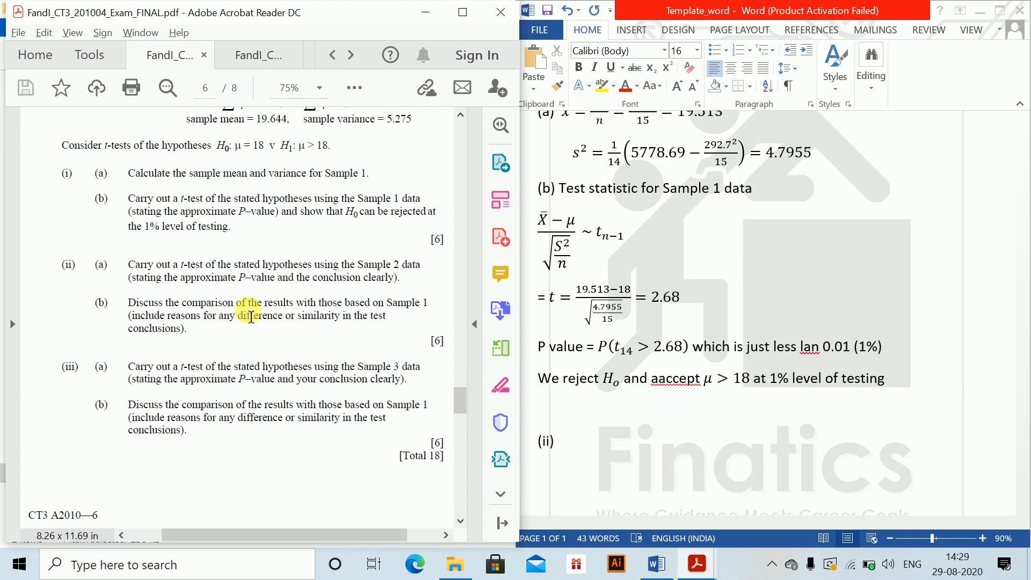
{"action": "left_click", "coordinate": [235, 71]}
{"action": "scroll", "coordinate": [235, 70], "scroll_direction": "down", "scroll_amount": 5}
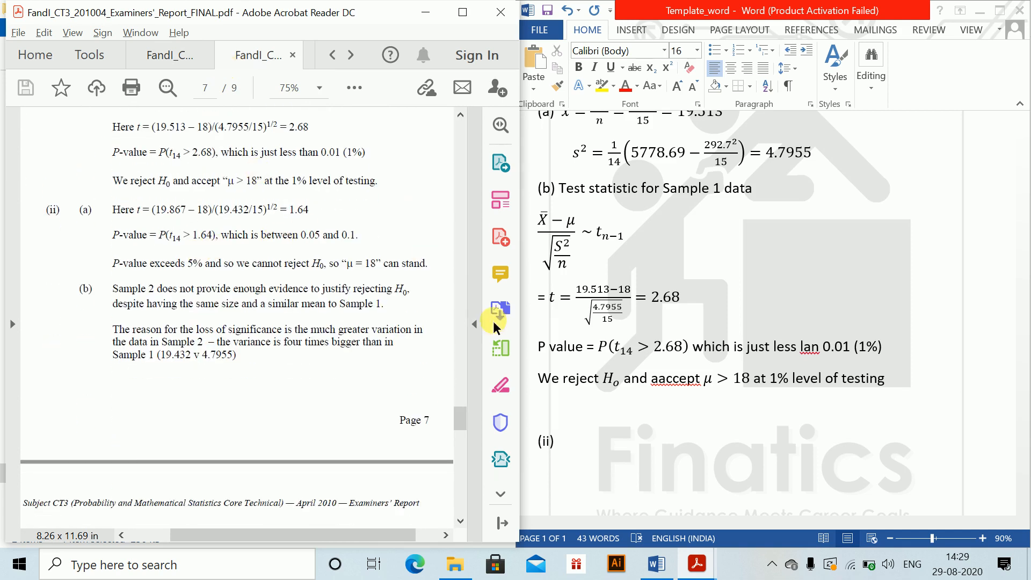
{"action": "left_click", "coordinate": [579, 442]}
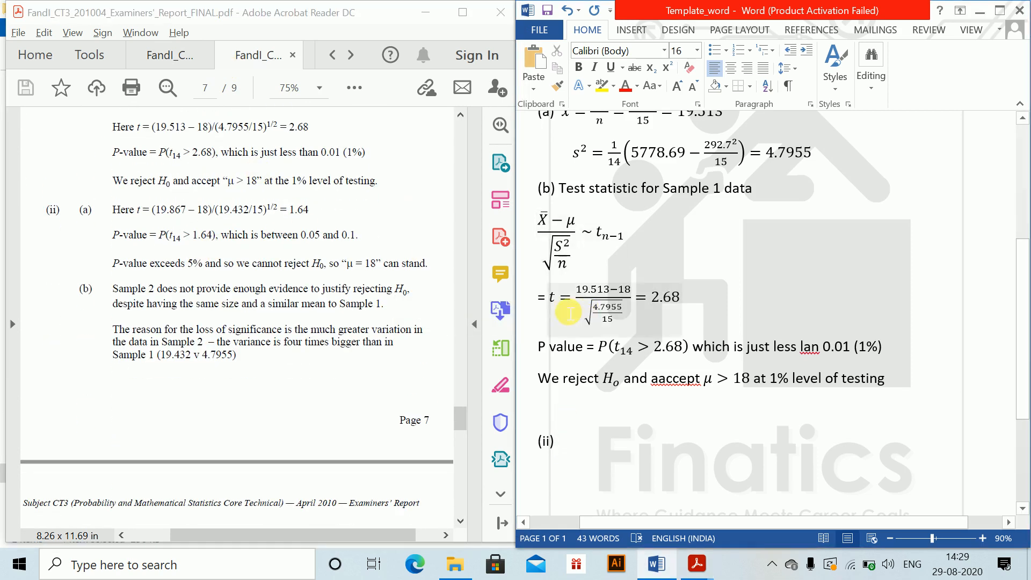
{"action": "mouse_move", "coordinate": [539, 213]}
{"action": "left_mouse_down"}
{"action": "mouse_move", "coordinate": [666, 296]}
{"action": "mouse_move", "coordinate": [668, 344]}
{"action": "mouse_move", "coordinate": [778, 396]}
{"action": "mouse_move", "coordinate": [910, 384]}
{"action": "mouse_move", "coordinate": [903, 377]}
{"action": "left_mouse_up"}
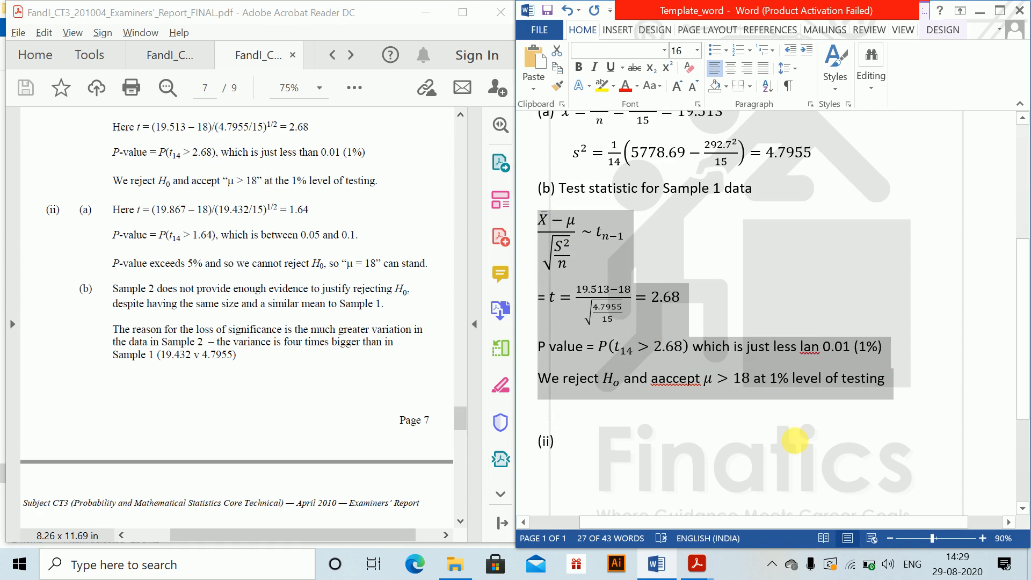
{"action": "left_click", "coordinate": [634, 454]}
{"action": "key", "text": "ctrl+v"}
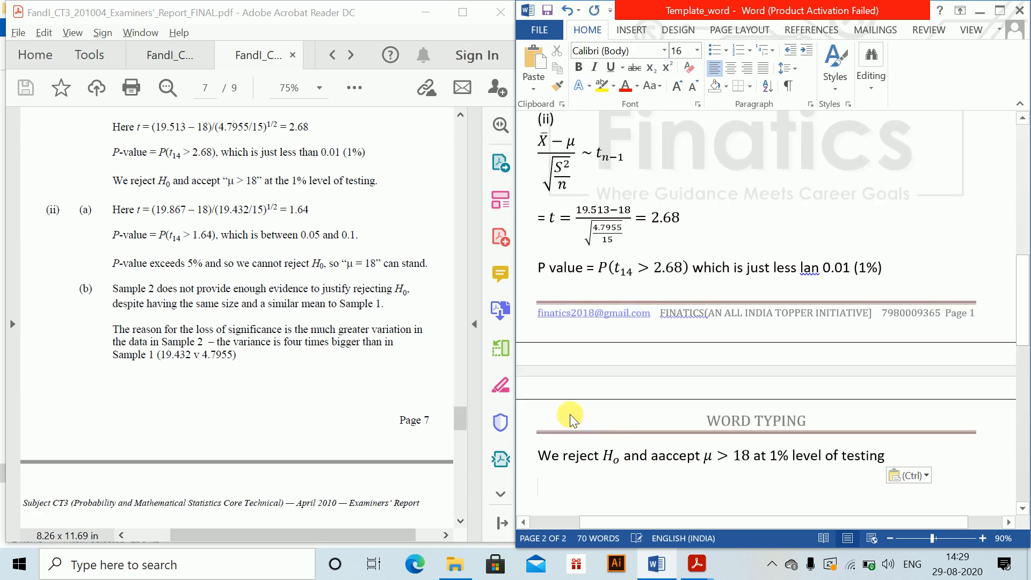
Step: Complete the (ii) heading with the text "Test for sample 2 data"
{"action": "left_click_drag", "start_coordinate": [1025, 325], "coordinate": [1025, 285]}
{"action": "left_click", "coordinate": [593, 268]}
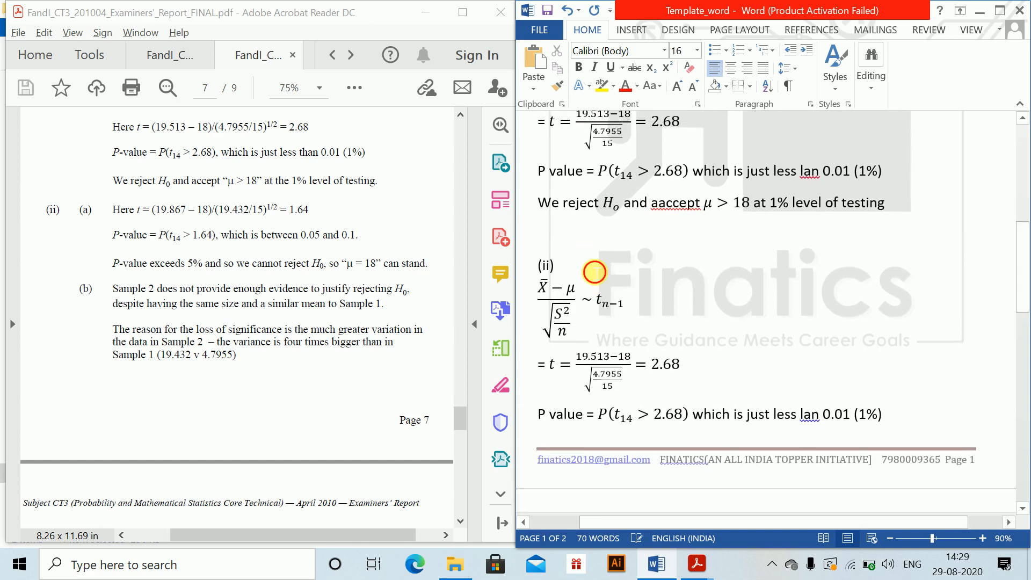
{"action": "type", "text": "Test f"}
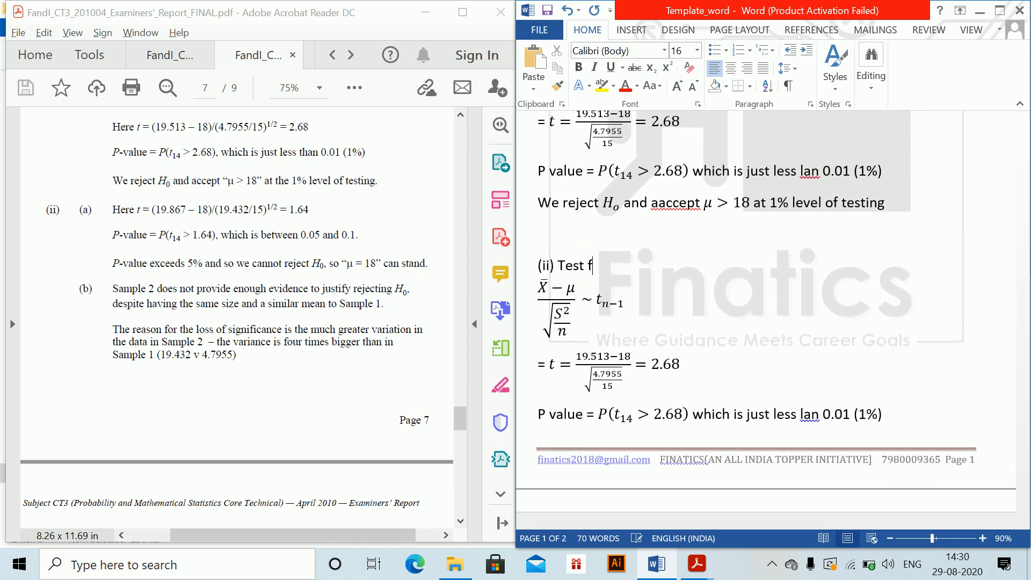
{"action": "type", "text": "or sample 2 data"}
Step: In the copied t equation under (ii), set the sample mean in the numerator to 19.867 and the variance under the root to 19.432
{"action": "left_click", "coordinate": [601, 358]}
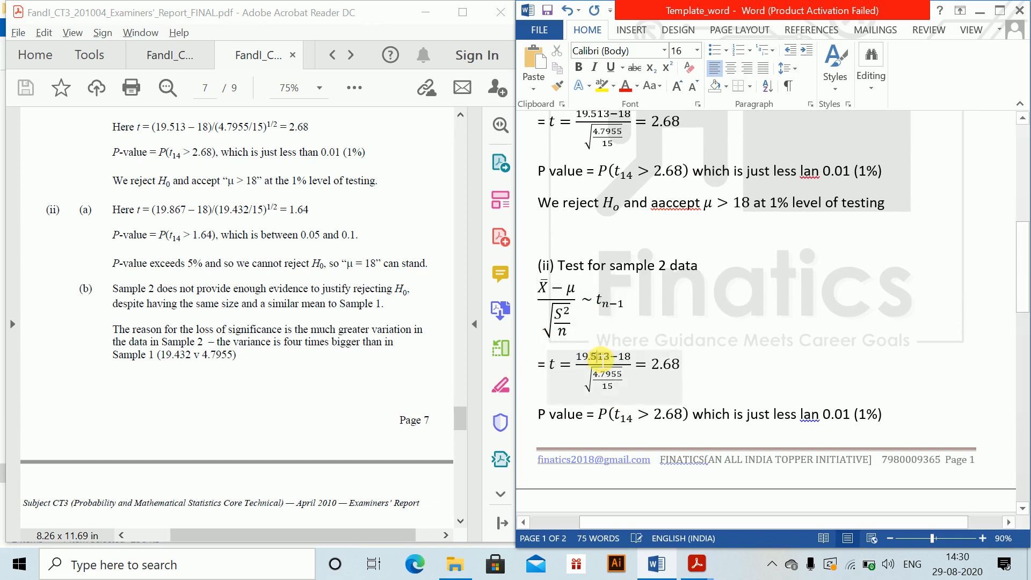
{"action": "double_click", "coordinate": [601, 359]}
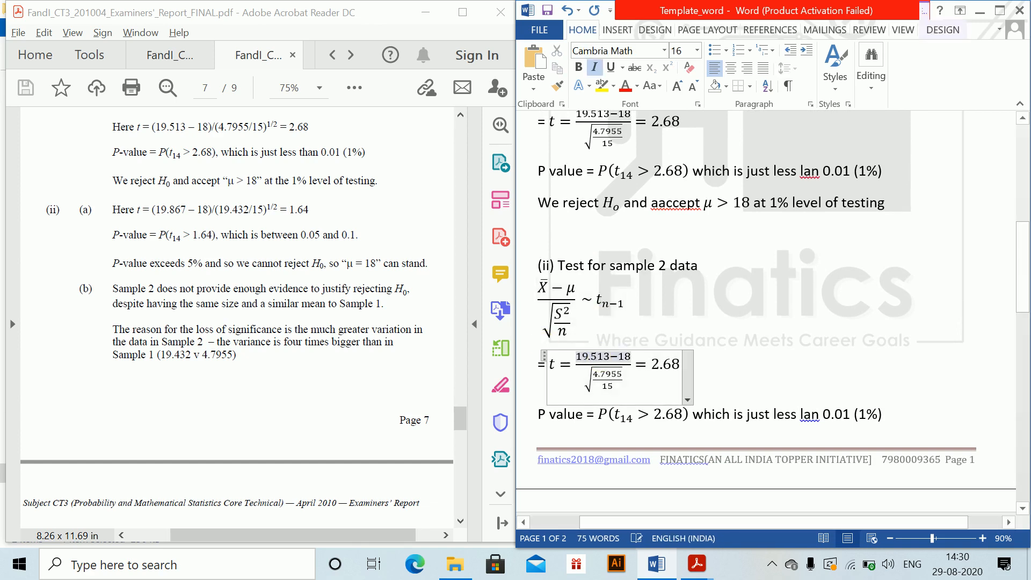
{"action": "type", "text": "19.867"}
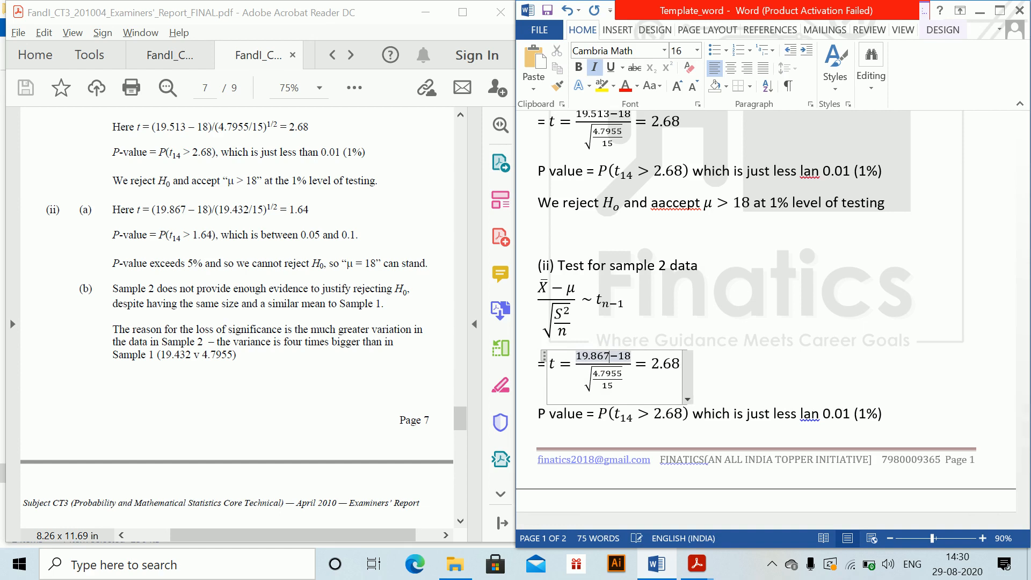
{"action": "left_click", "coordinate": [604, 369]}
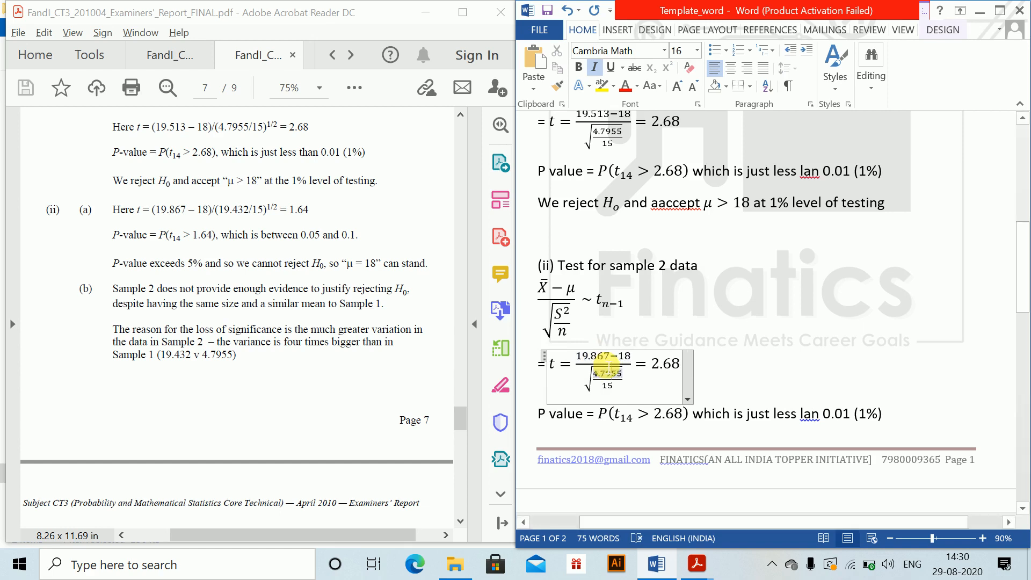
{"action": "key", "text": "BackSpace"}
{"action": "key", "text": "BackSpace"}
{"action": "key", "text": "BackSpace"}
{"action": "key", "text": "BackSpace"}
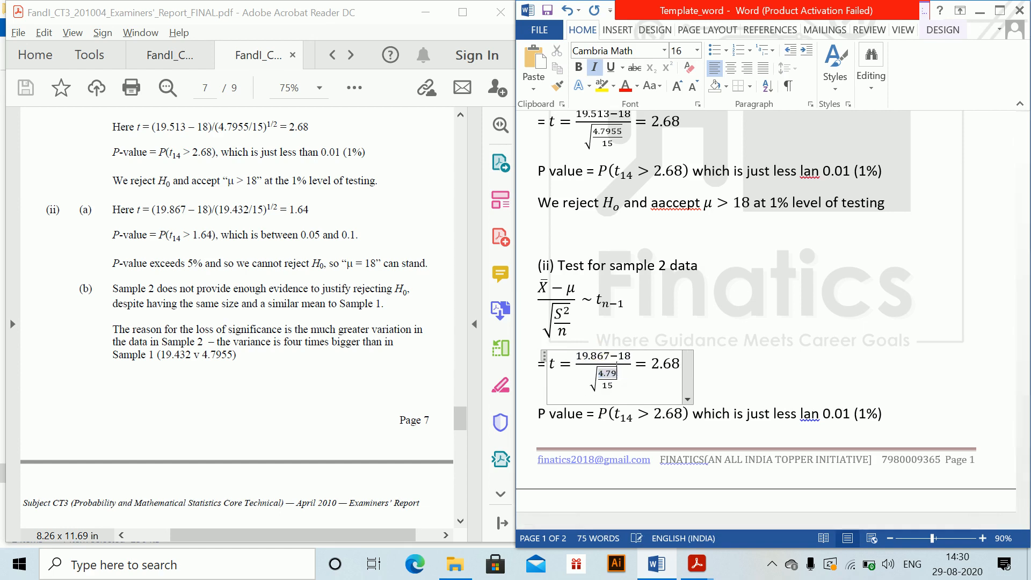
{"action": "key", "text": "BackSpace"}
{"action": "type", "text": "19.432"}
Step: Set the result of the Sample 2 t equation to 1.64
{"action": "left_click", "coordinate": [683, 369]}
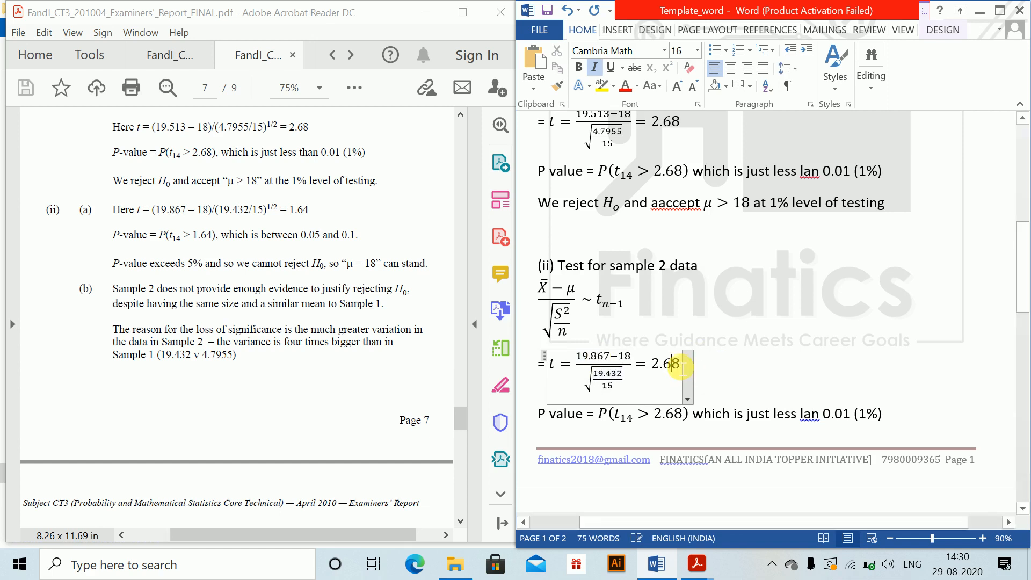
{"action": "key", "text": "BackSpace"}
{"action": "key", "text": "BackSpace"}
{"action": "key", "text": "BackSpace"}
{"action": "key", "text": "BackSpace"}
{"action": "type", "text": "1.64"}
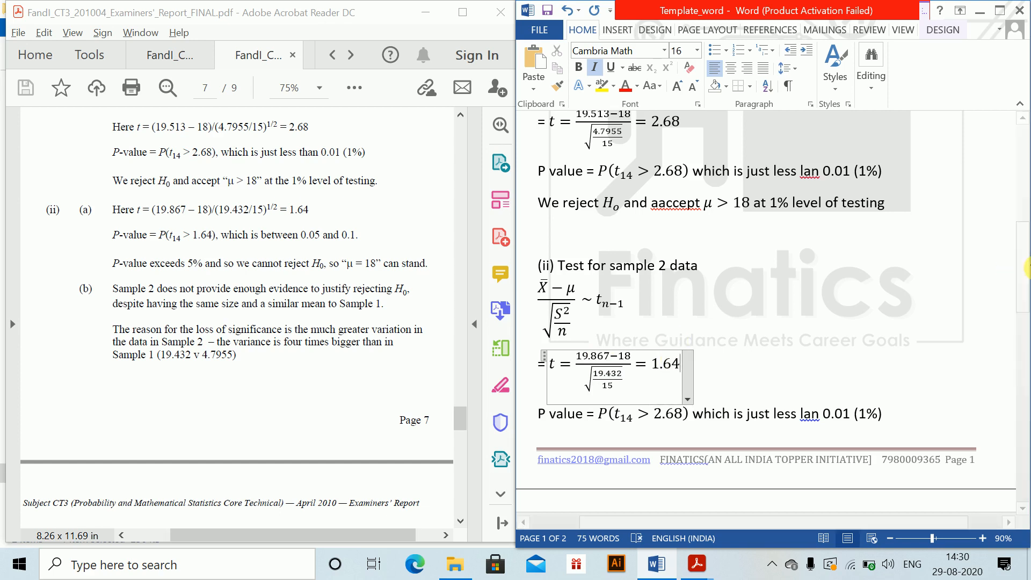
Step: Change the P value expression under (ii) to P(t₁₄ > 1.64)
{"action": "left_click_drag", "start_coordinate": [1023, 272], "coordinate": [1025, 304]}
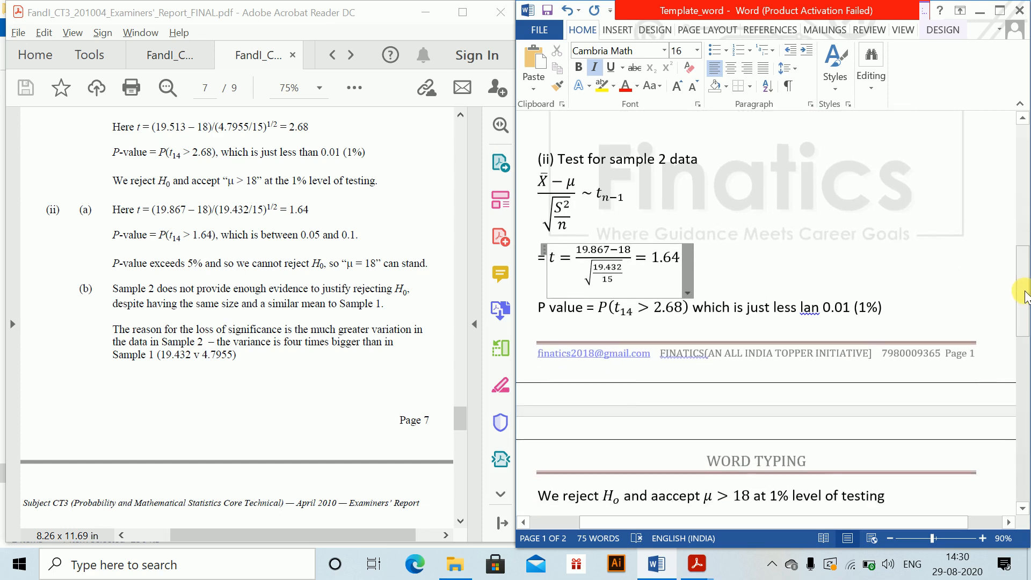
{"action": "left_click", "coordinate": [685, 309]}
{"action": "key", "text": "BackSpace"}
{"action": "key", "text": "BackSpace"}
{"action": "key", "text": "BackSpace"}
{"action": "key", "text": "BackSpace"}
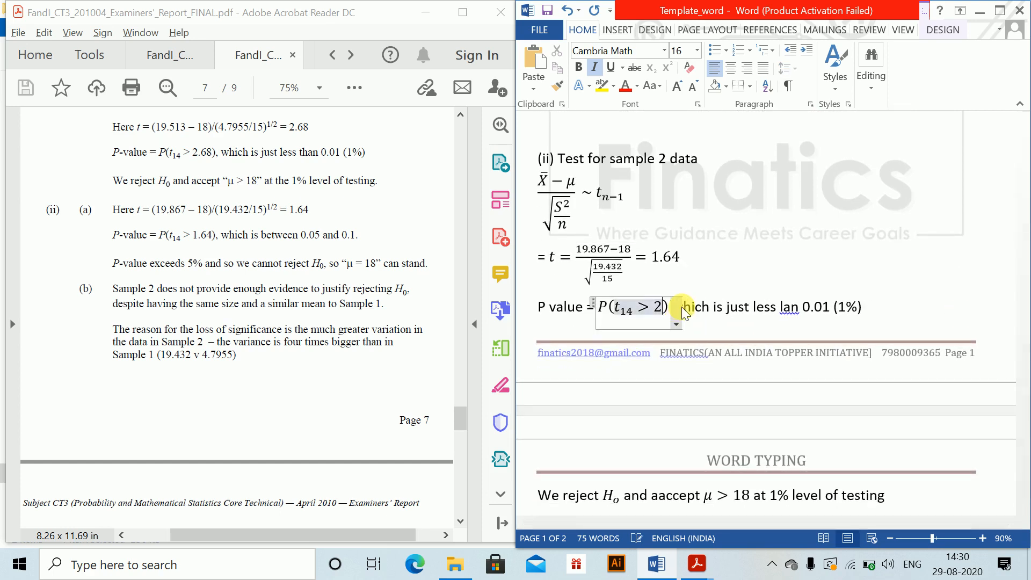
{"action": "type", "text": "1."}
{"action": "type", "text": "64"}
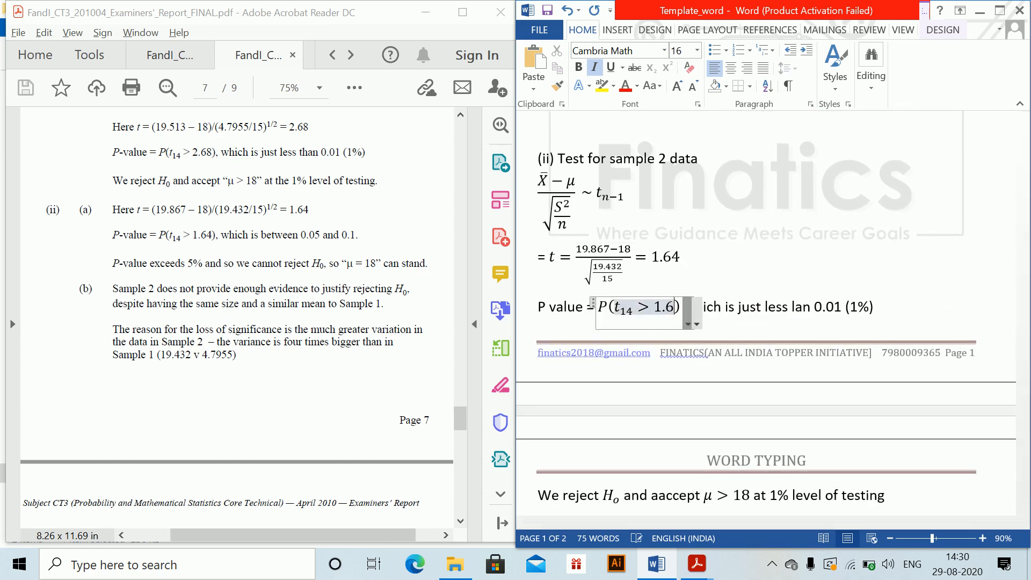
Step: Replace the wording after "which is" in the Sample 2 P value line with "between 0.05 and 0.1"
{"action": "left_click", "coordinate": [797, 311]}
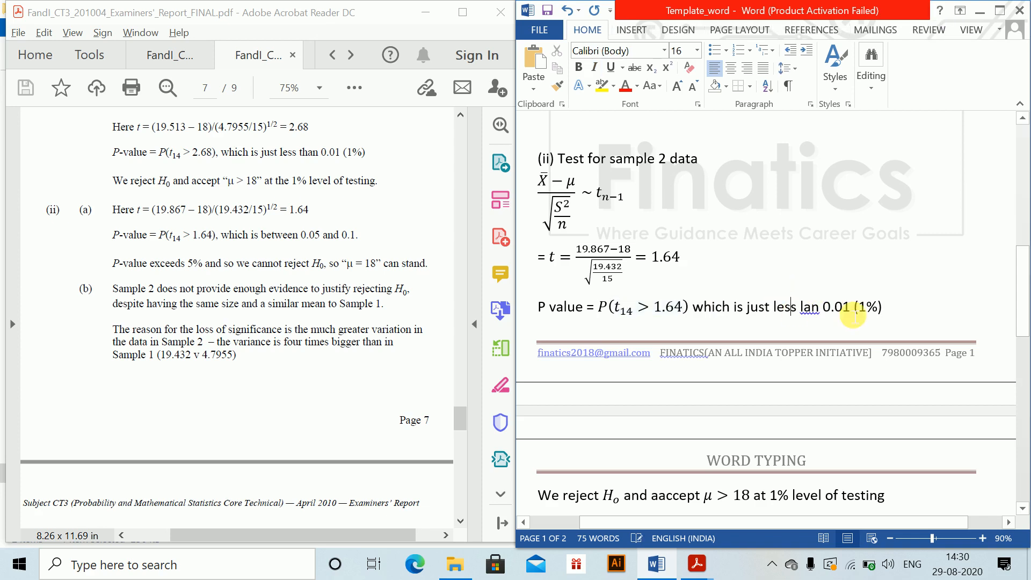
{"action": "left_click", "coordinate": [899, 307]}
{"action": "key", "text": "BackSpace"}
{"action": "key", "text": "BackSpace"}
{"action": "key", "text": "BackSpace"}
{"action": "key", "text": "BackSpace"}
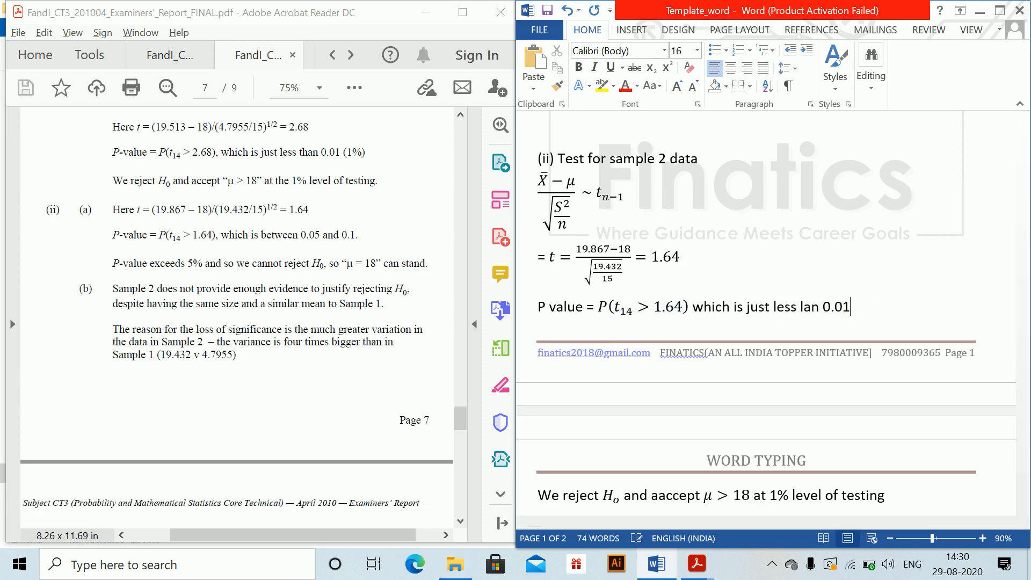
{"action": "key", "text": "BackSpace"}
{"action": "key", "text": "BackSpace"}
{"action": "key", "text": "BackSpace"}
{"action": "key", "text": "BackSpace"}
{"action": "key", "text": "BackSpace"}
{"action": "key", "text": "BackSpace"}
{"action": "key", "text": "BackSpace"}
{"action": "key", "text": "BackSpace"}
{"action": "key", "text": "BackSpace"}
{"action": "key", "text": "BackSpace"}
{"action": "key", "text": "BackSpace"}
{"action": "key", "text": "BackSpace"}
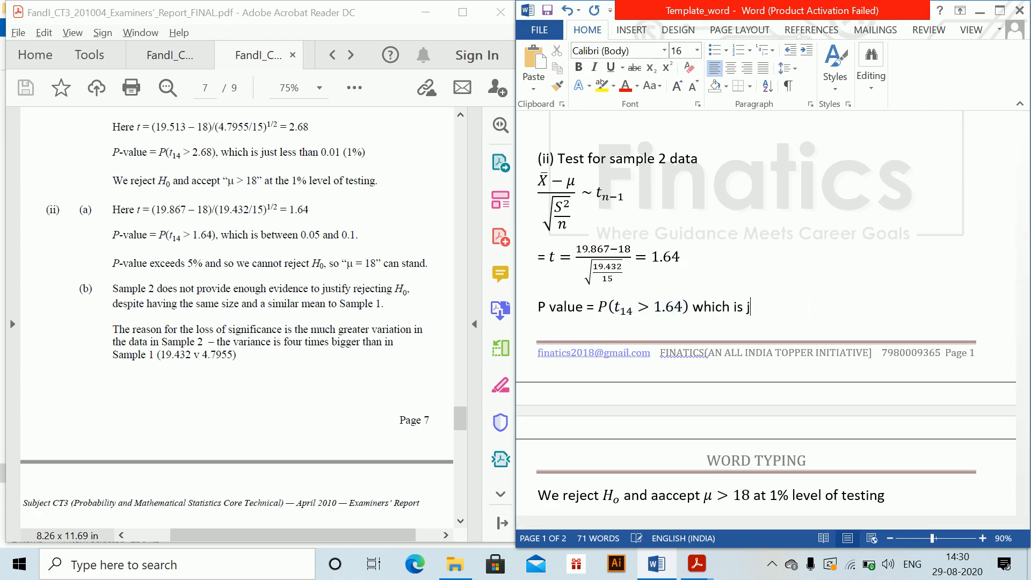
{"action": "type", "text": "between 0.05 and 0.1"}
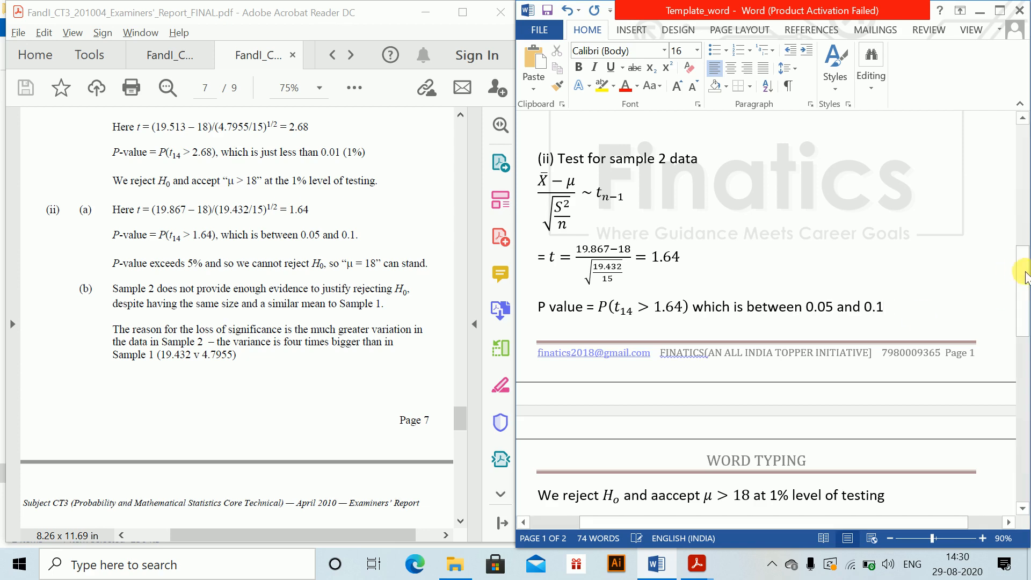
Step: Replace the copied "We reject" conclusion on the second page with "Since the value exceeds 5%"
{"action": "scroll", "coordinate": [1027, 319], "scroll_direction": "down", "scroll_amount": 4}
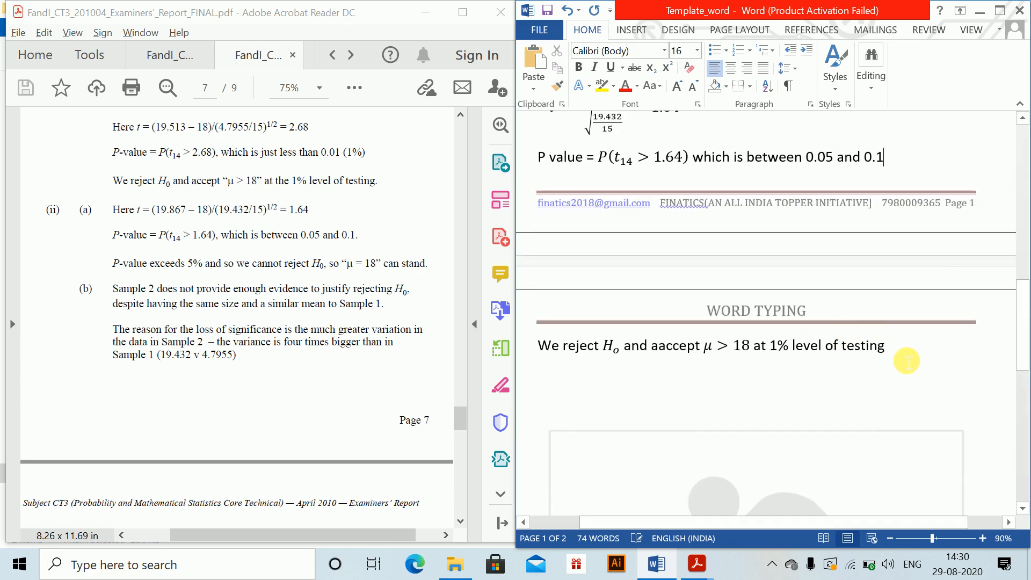
{"action": "left_click_drag", "start_coordinate": [905, 361], "coordinate": [529, 363]}
{"action": "key", "text": "Delete"}
{"action": "type", "text": "Since "}
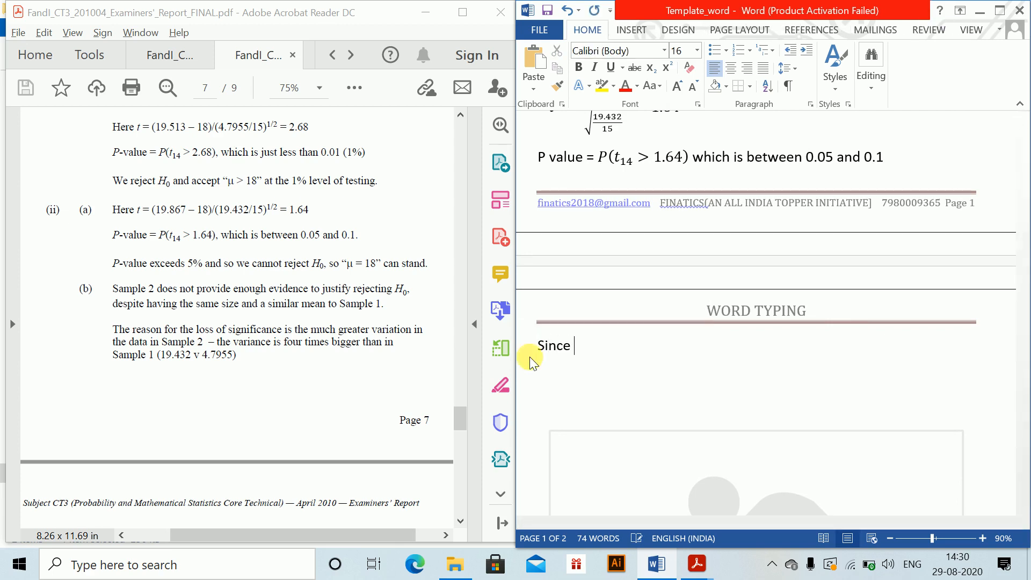
{"action": "type", "text": "the value excees"}
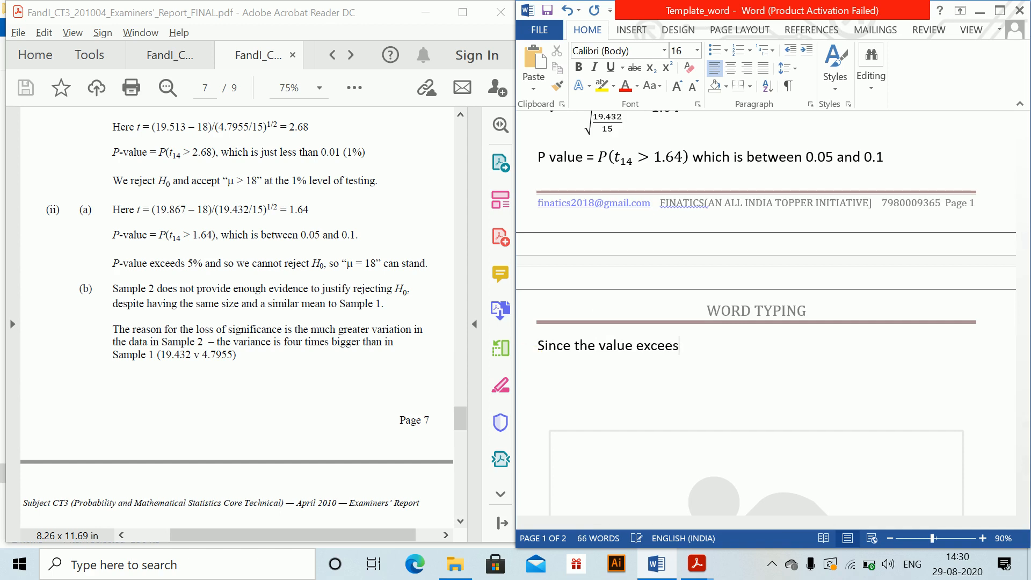
{"action": "key", "text": "BackSpace"}
{"action": "type", "text": "ds 5%"}
Step: Continue the conclusion on the second page after "exceeds 5%" with "hence we cannot reject"
{"action": "scroll", "coordinate": [529, 356], "scroll_direction": "up", "scroll_amount": 10}
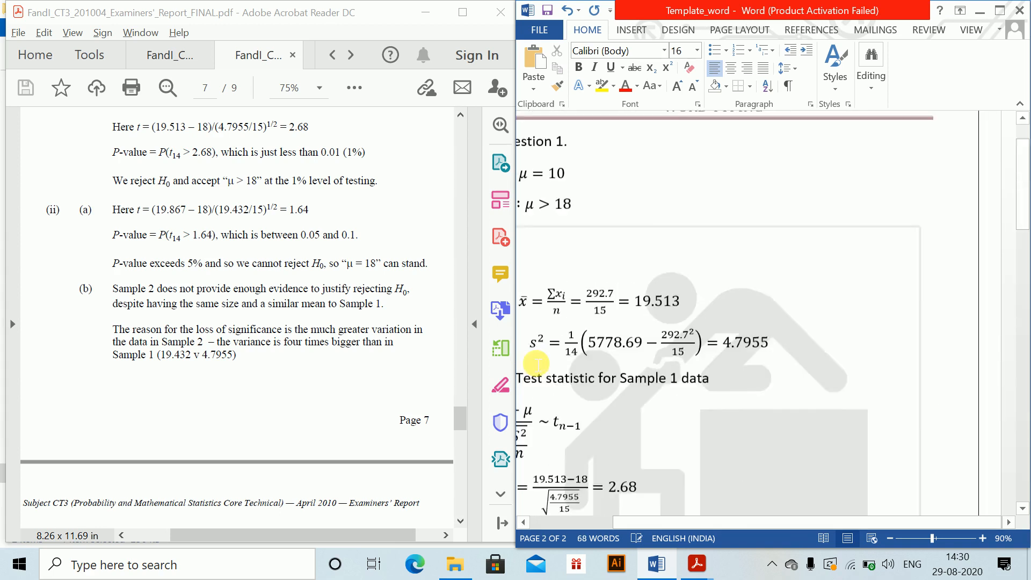
{"action": "left_click_drag", "start_coordinate": [1026, 197], "coordinate": [1027, 339]}
{"action": "left_click_drag", "start_coordinate": [678, 532], "coordinate": [659, 529]}
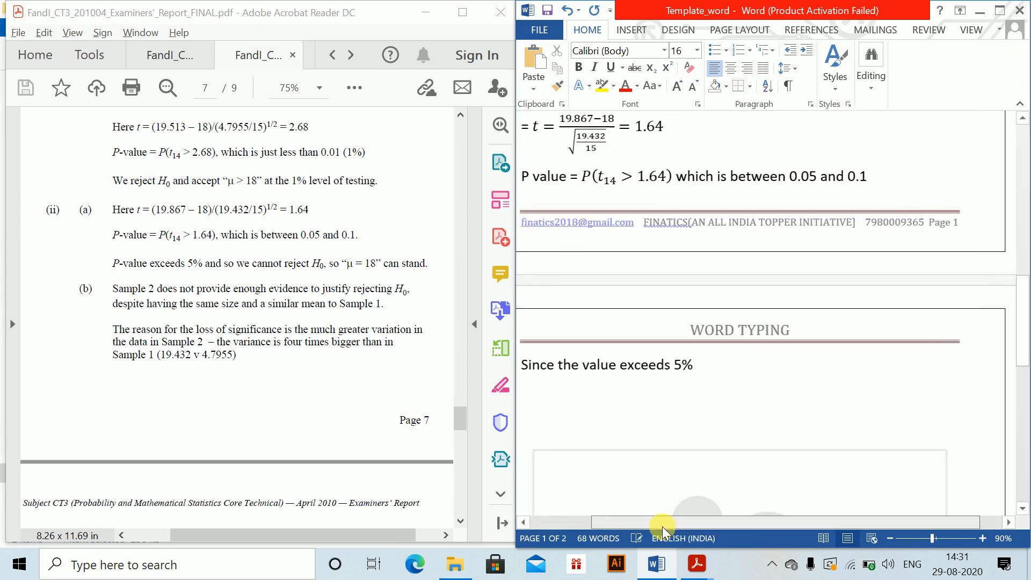
{"action": "type", "text": "an"}
{"action": "key", "text": "BackSpace"}
{"action": "key", "text": "BackSpace"}
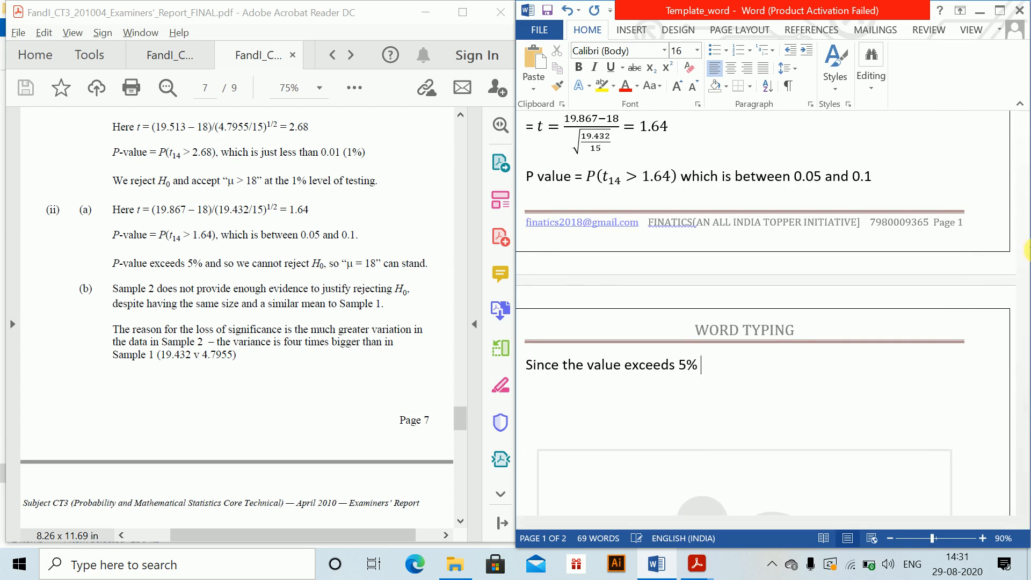
{"action": "type", "text": "hence we ca"}
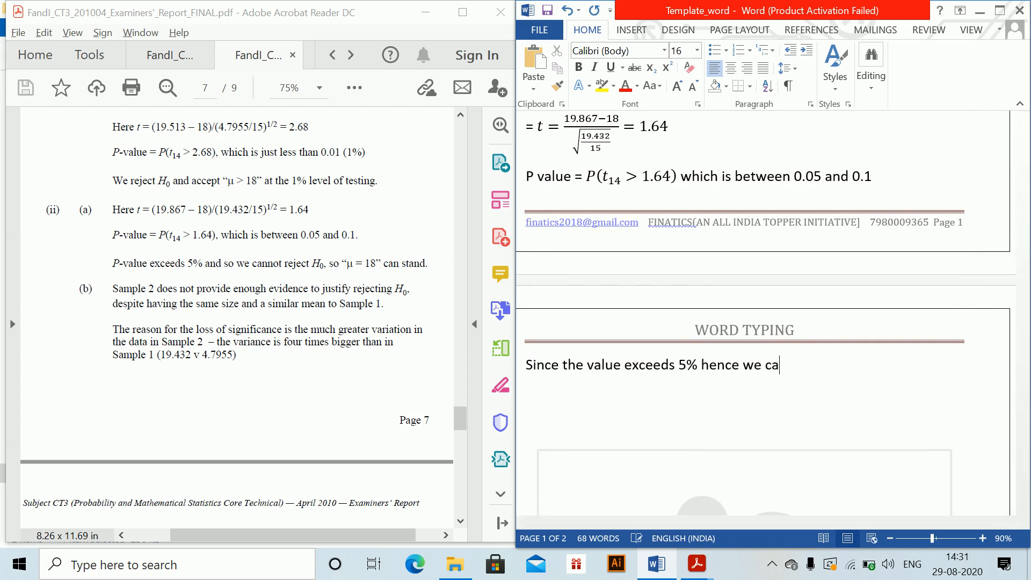
{"action": "type", "text": "nnot reject"}
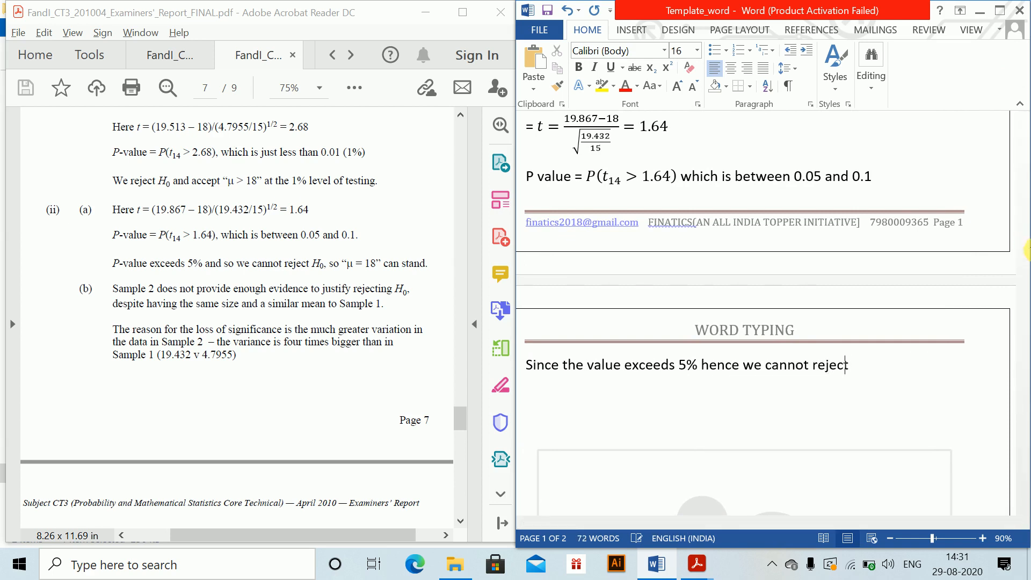
Step: Complete the conclusion line with the inline equations H₀ and μ = 18, separated by a comma
{"action": "key", "text": "alt+equal"}
{"action": "type", "text": "H_0"}
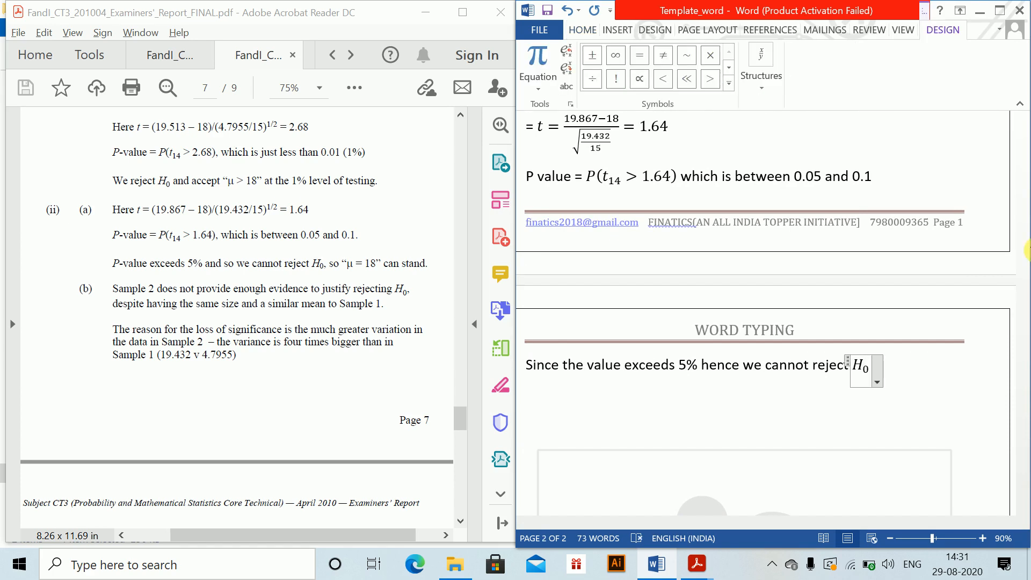
{"action": "key", "text": "Right"}
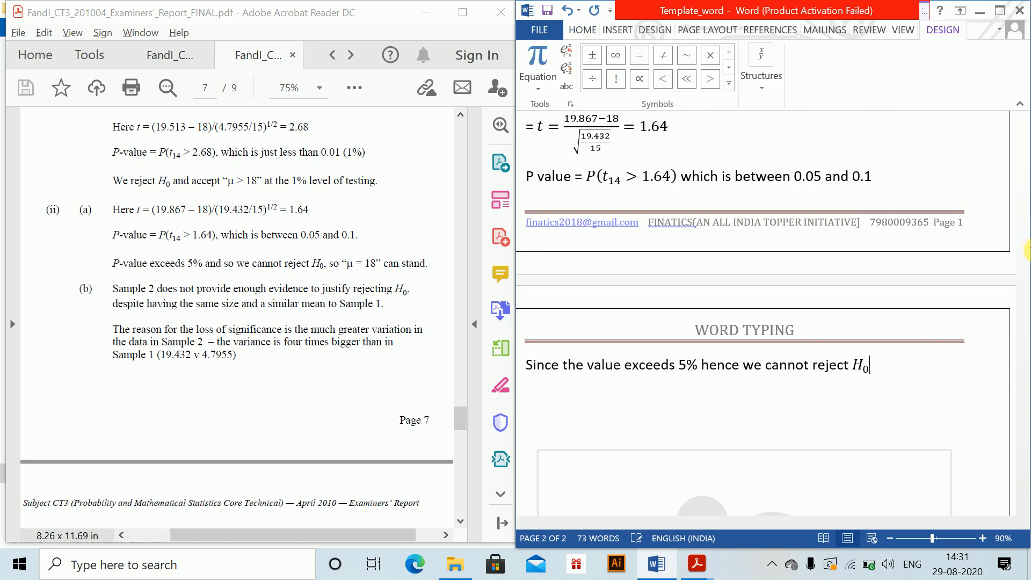
{"action": "type", "text": ","}
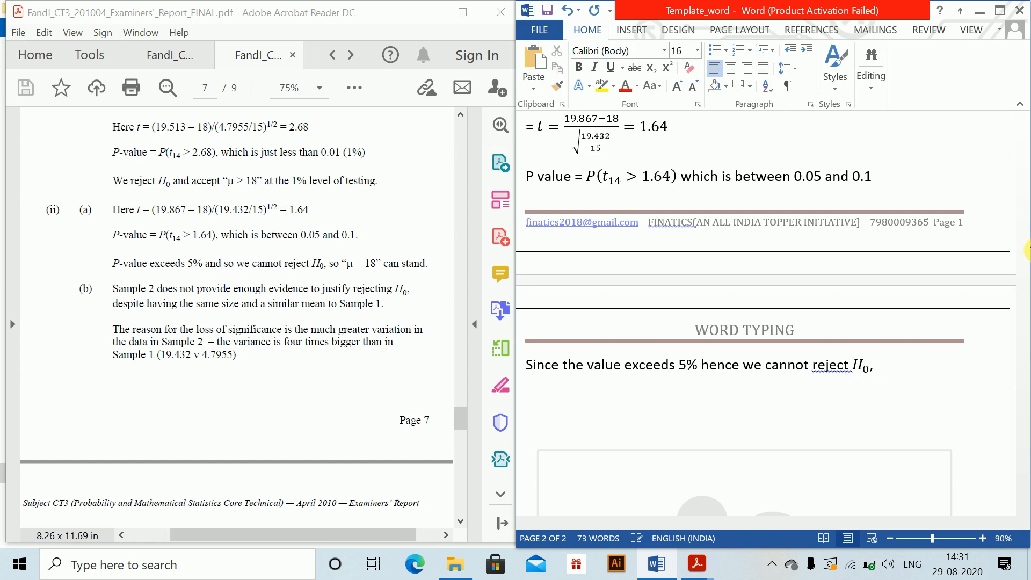
{"action": "key", "text": "alt+equal"}
{"action": "type", "text": "\\mu "}
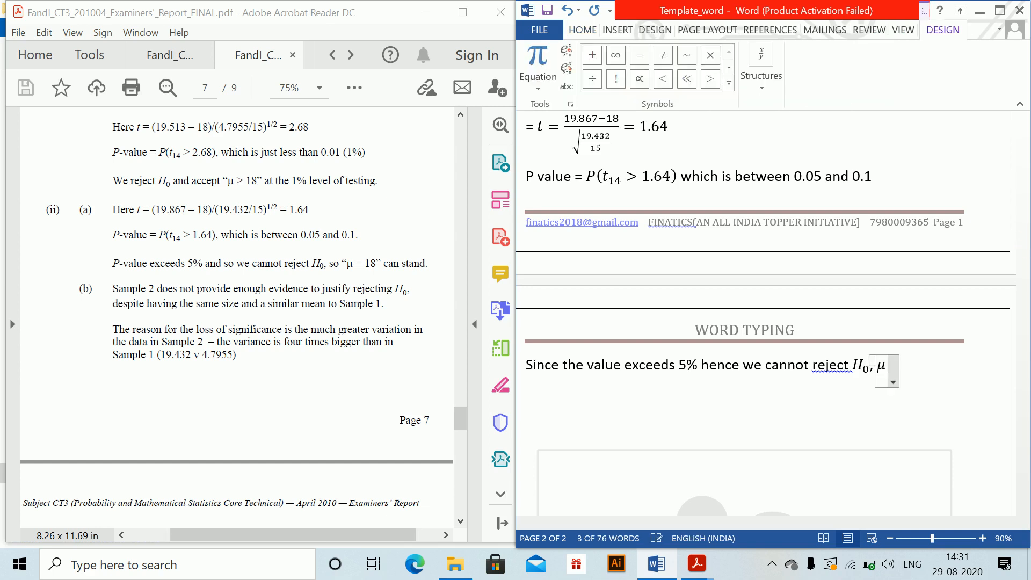
{"action": "type", "text": "=18"}
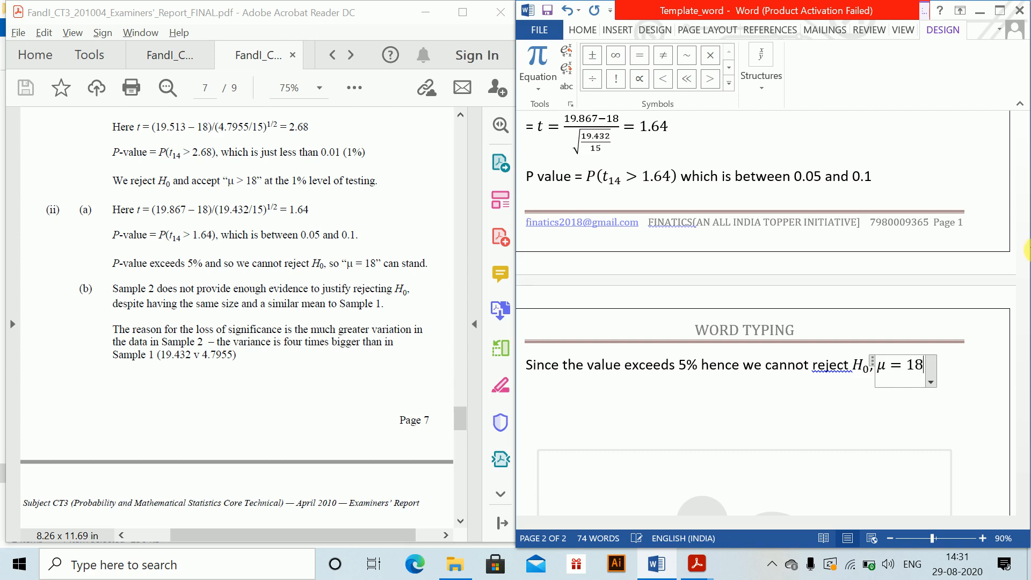
{"action": "key", "text": "Right"}
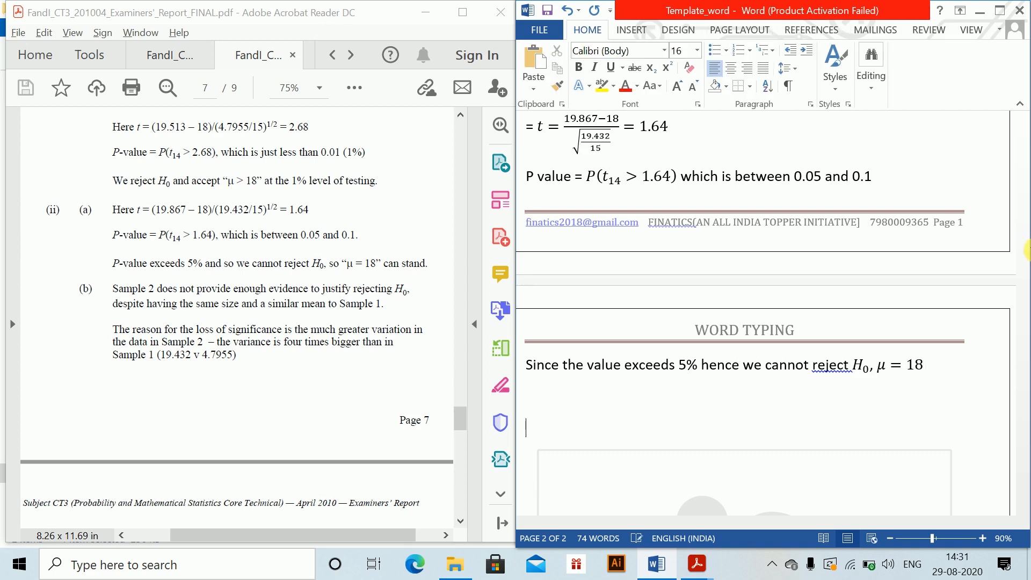
Step: Add the label "(b)" below the conclusion, and check part (ii)(b) in the exam paper and examiners' report in Adobe Acrobat Reader
{"action": "type", "text": "(b)"}
{"action": "left_click", "coordinate": [156, 62]}
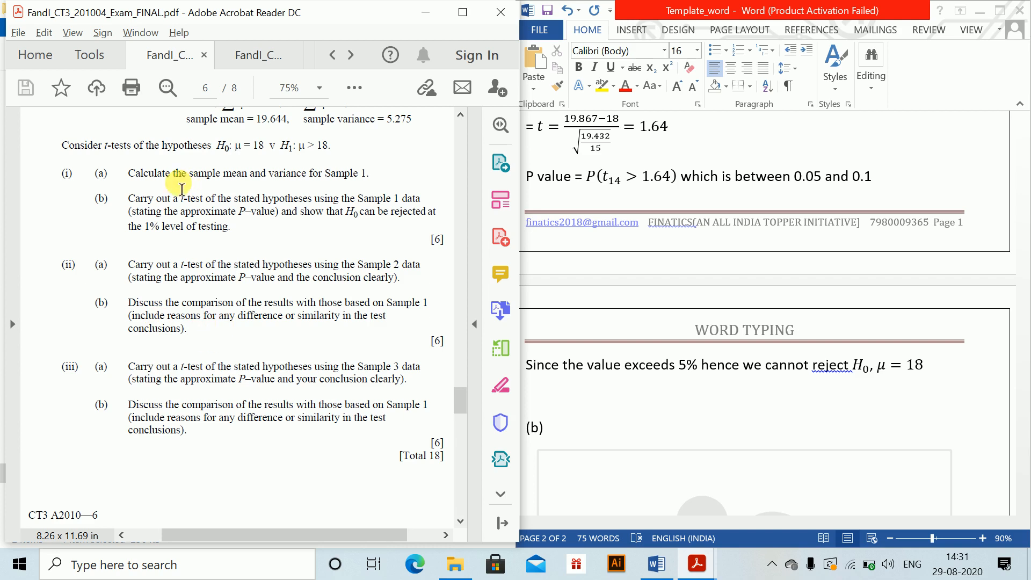
{"action": "left_click", "coordinate": [250, 54]}
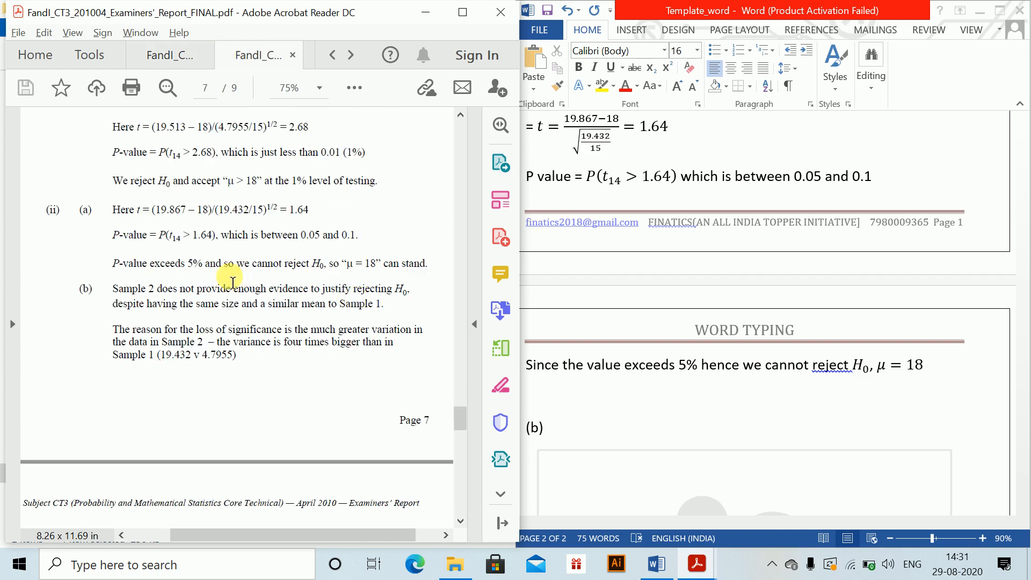
Step: Back in the Word document, begin the (b) answer with "Sample 2 does not provide enough evidence"
{"action": "left_click", "coordinate": [555, 430]}
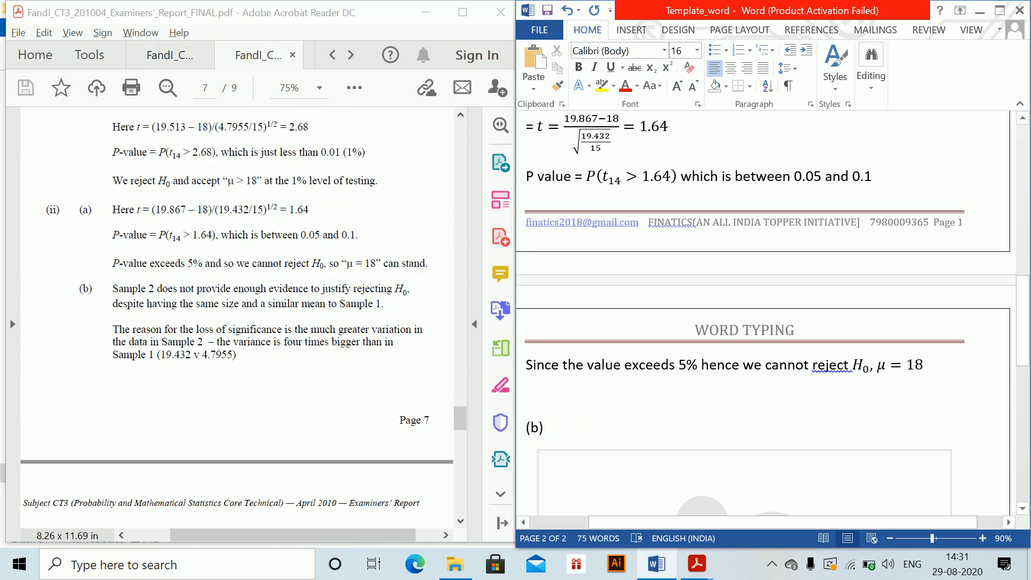
{"action": "type", "text": "Sample 2 "}
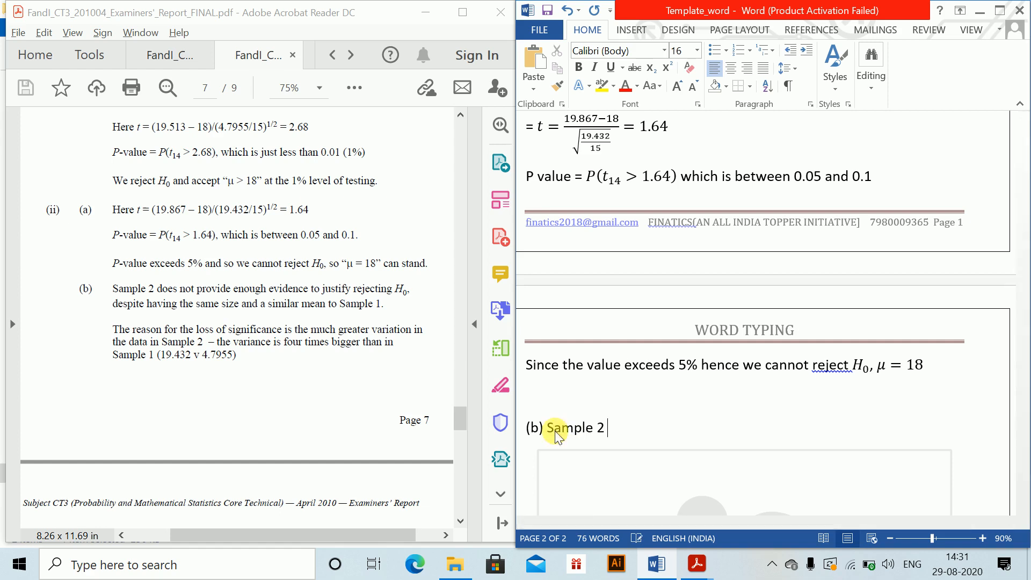
{"action": "type", "text": "does not provide "}
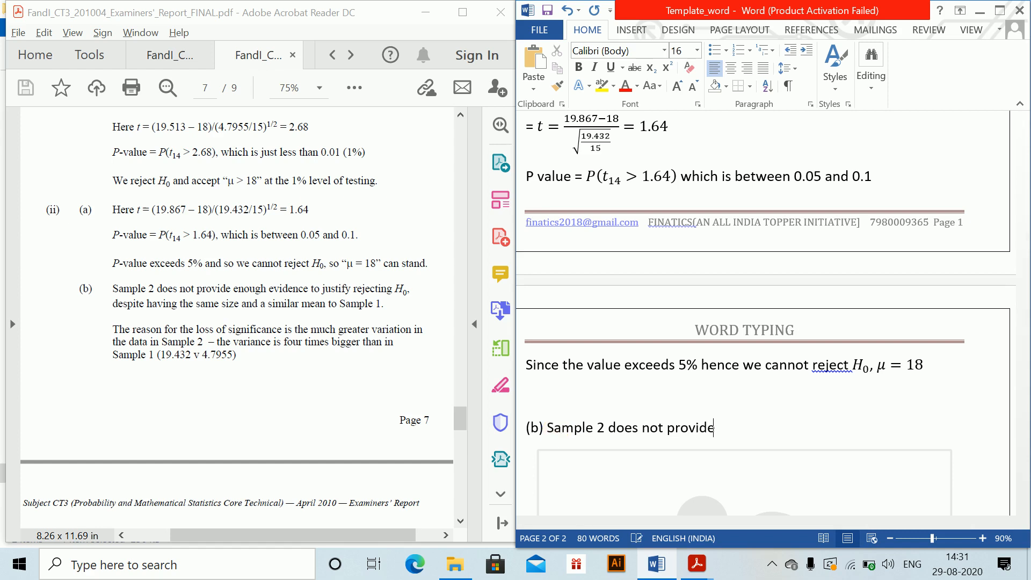
{"action": "type", "text": "eno"}
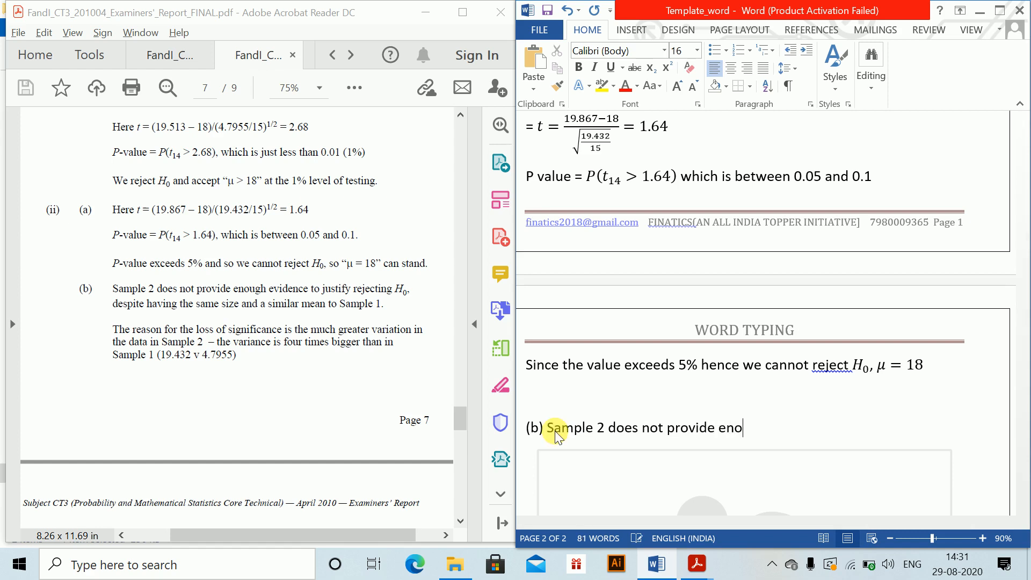
{"action": "type", "text": "ugh"}
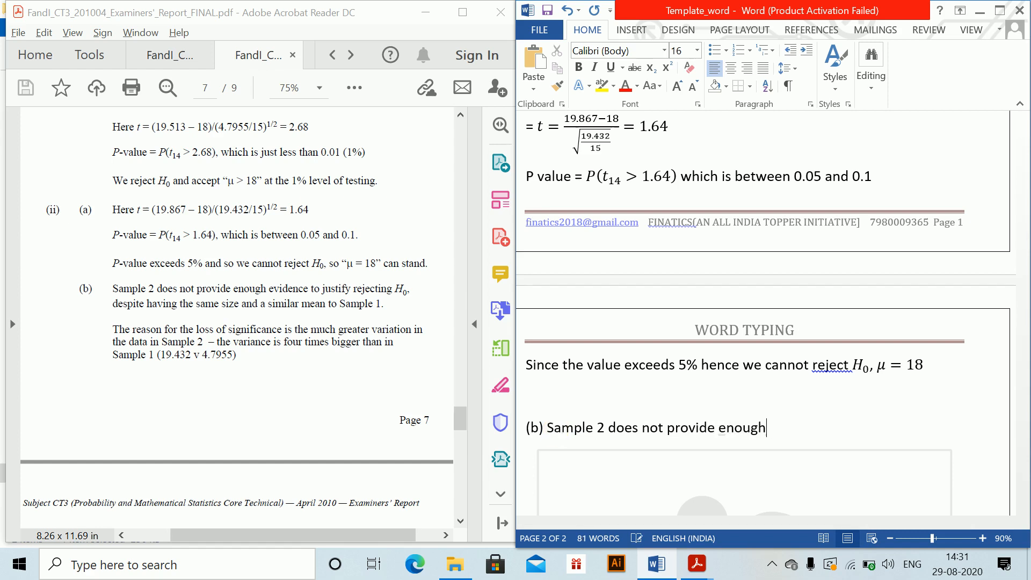
{"action": "type", "text": " evidence "}
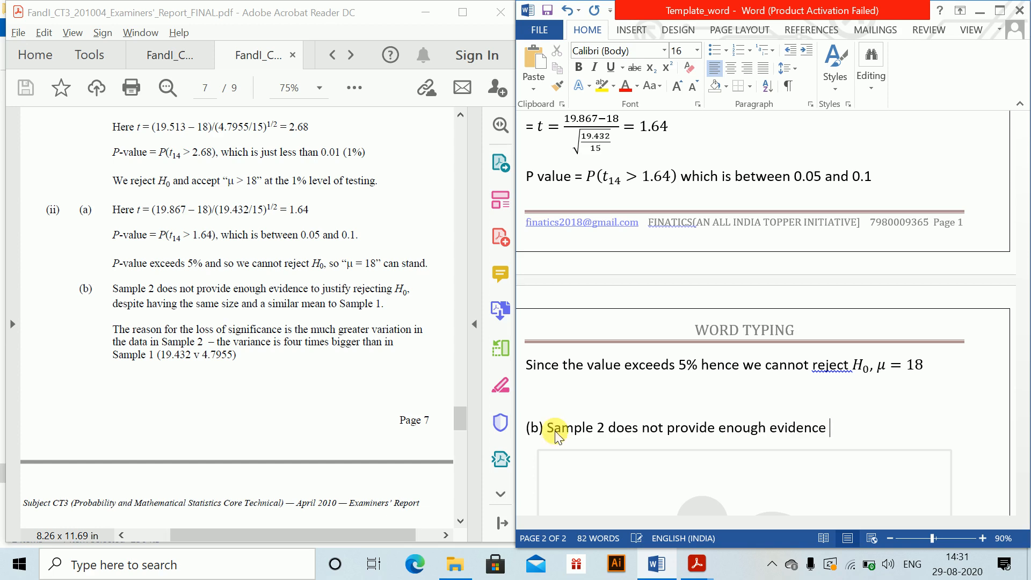
Step: Continue the (b) sentence with "to reject" followed by the inline equation H₀
{"action": "type", "text": "to reject H"}
{"action": "key", "text": "BackSpace"}
{"action": "key", "text": "alt+="}
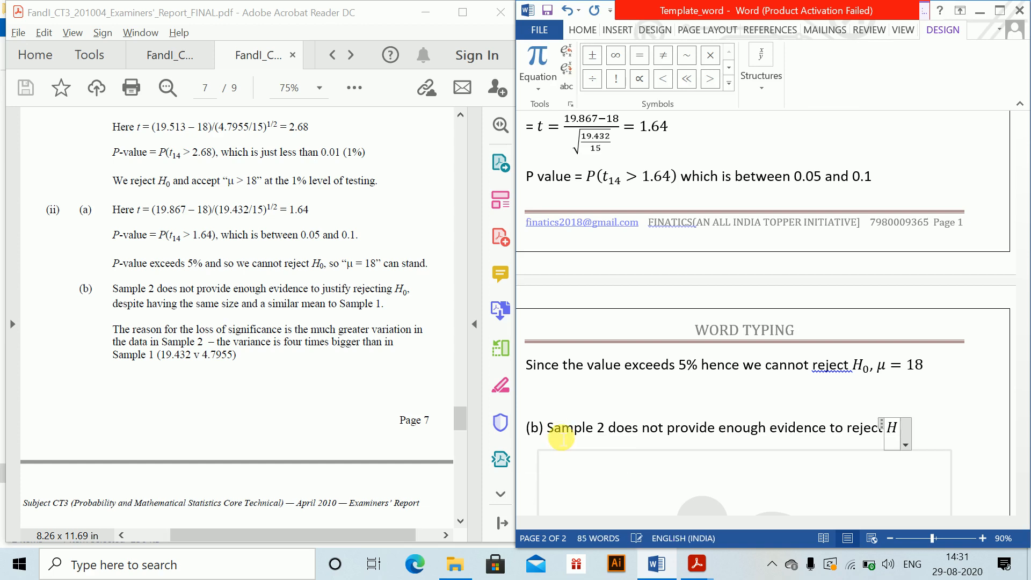
{"action": "type", "text": "H_0"}
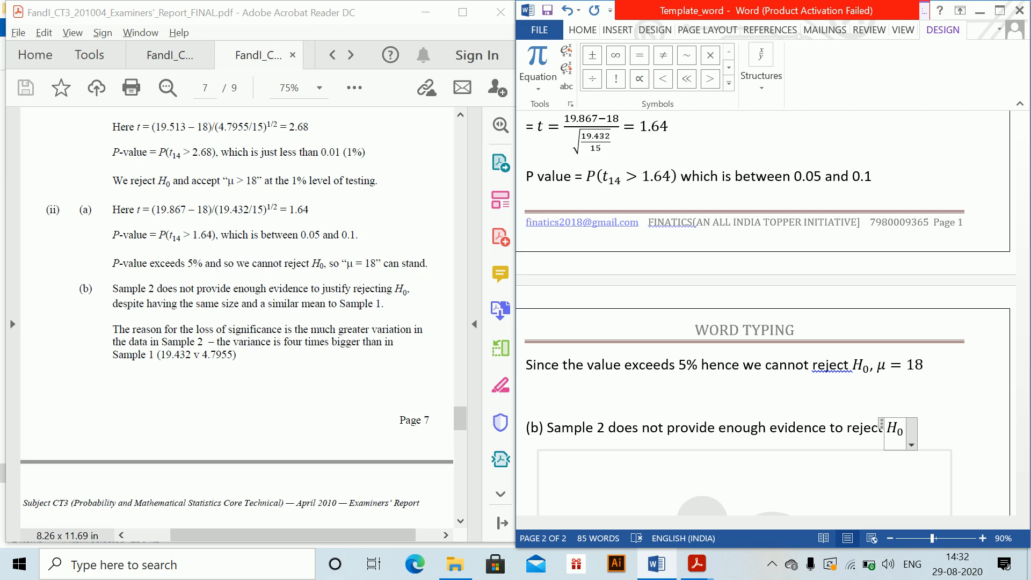
{"action": "key", "text": "Right"}
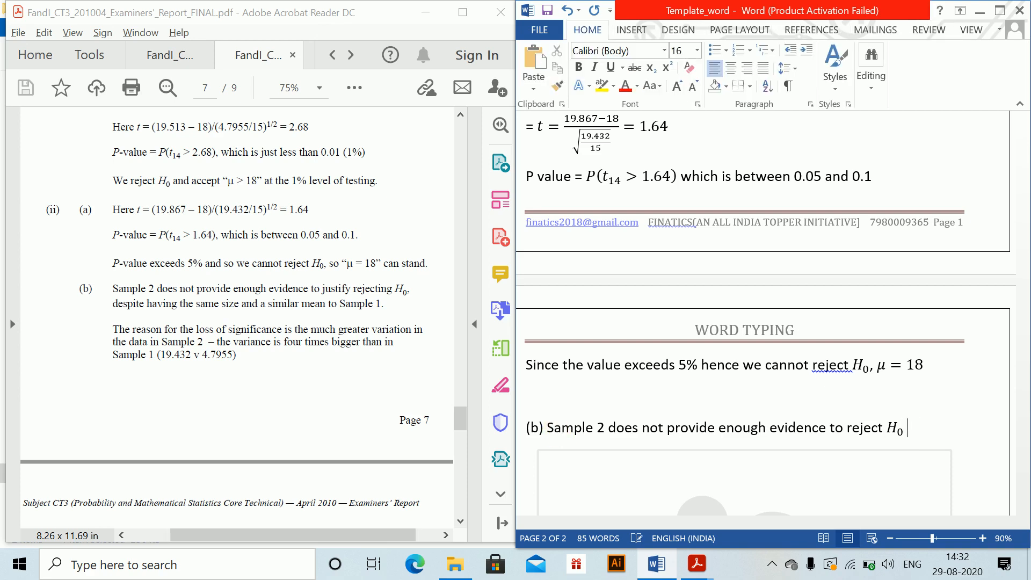
Step: Finish the (b) sentence with "despite having the same size and a similar mean to sample 1." and start a new paragraph
{"action": "type", "text": "despite"}
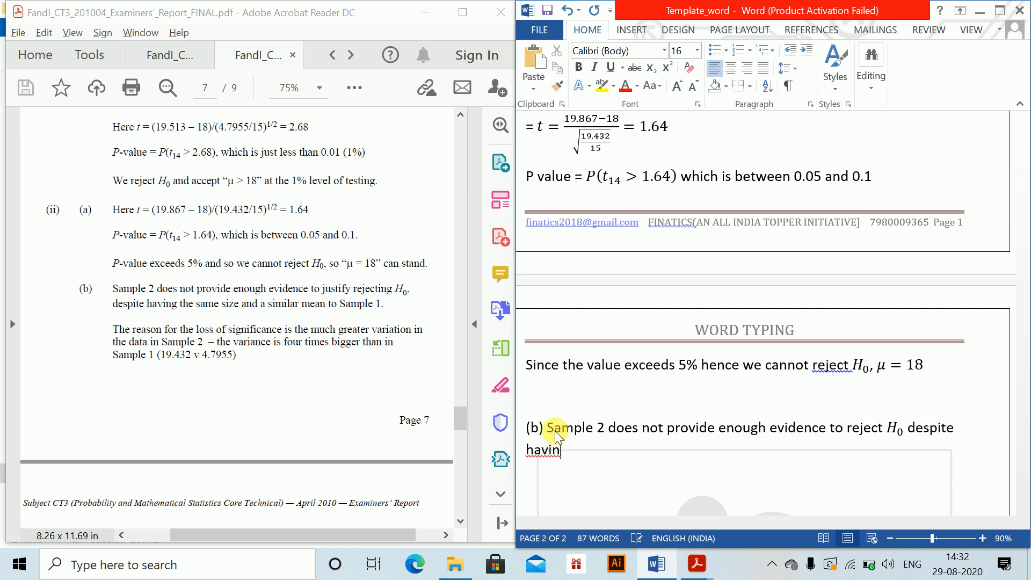
{"action": "type", "text": " having the"}
{"action": "type", "text": " same "}
{"action": "type", "text": "siz"}
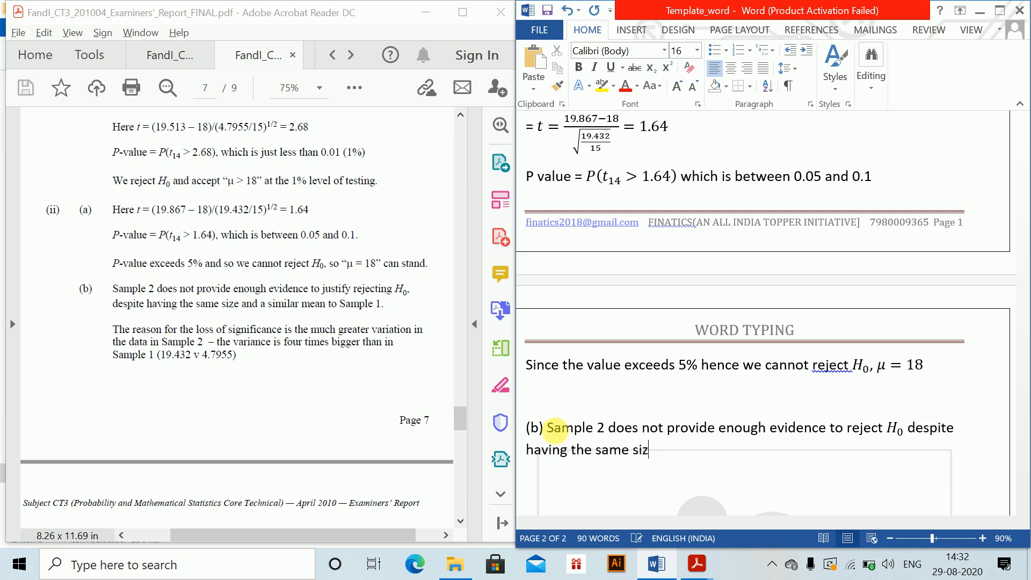
{"action": "type", "text": "e an"}
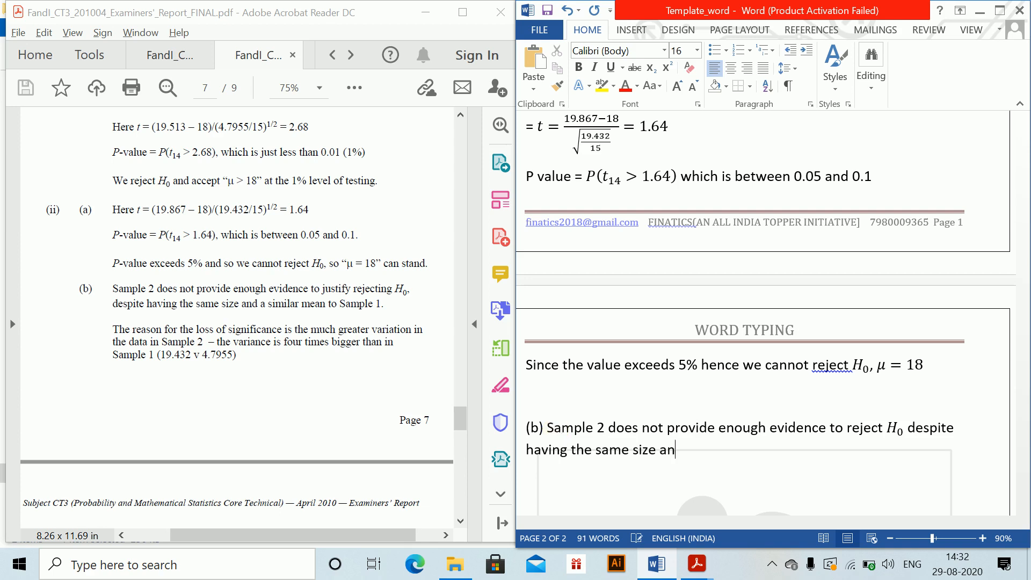
{"action": "type", "text": "d a similar"}
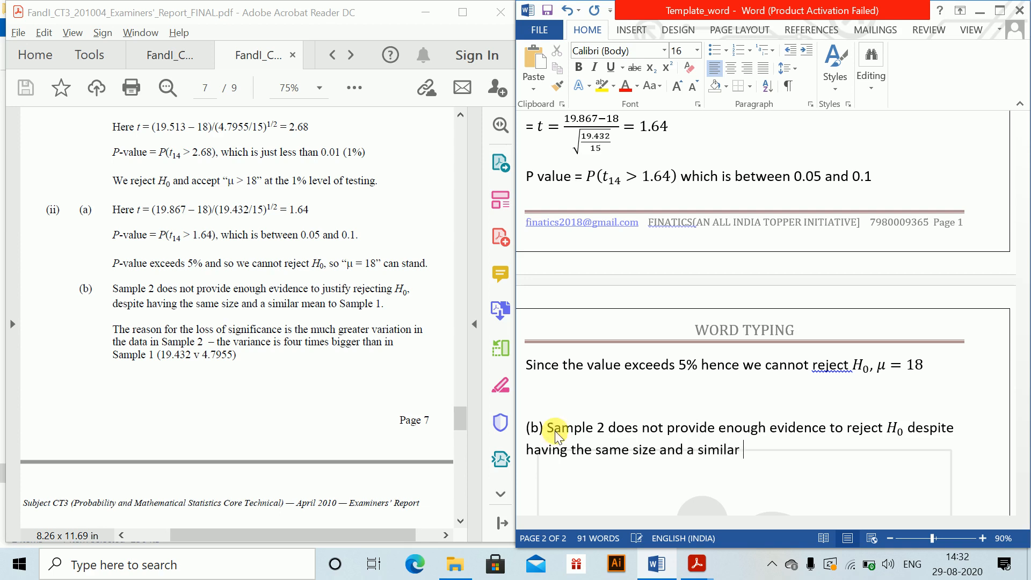
{"action": "type", "text": " mean to sample 1."}
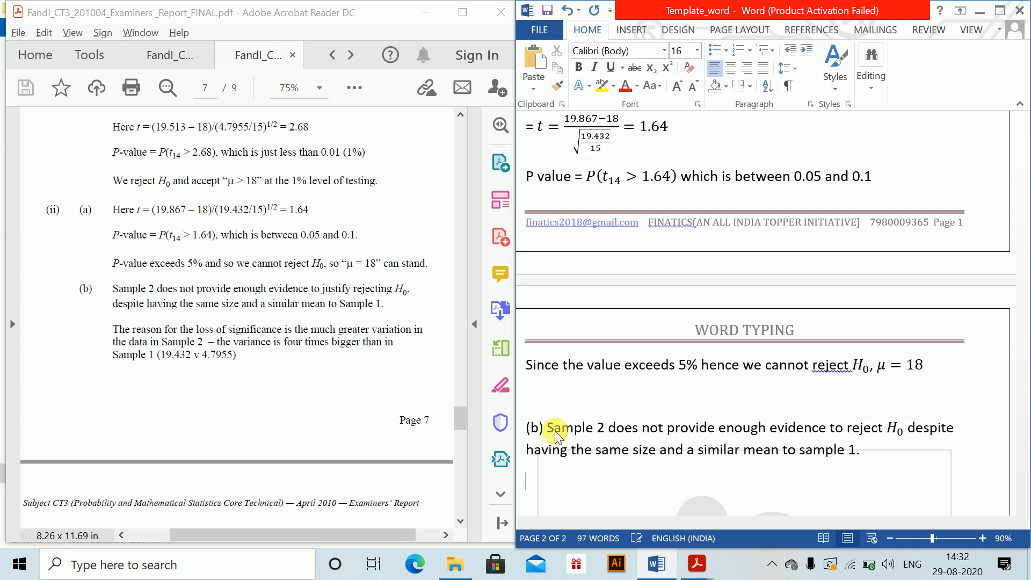
Step: Write the sentence "The reason for loss of significance is much greater variation in the data in sample 2."
{"action": "type", "text": "The reas"}
{"action": "key", "text": "BackSpace"}
{"action": "key", "text": "BackSpace"}
{"action": "type", "text": "ason for l"}
{"action": "type", "text": "oss "}
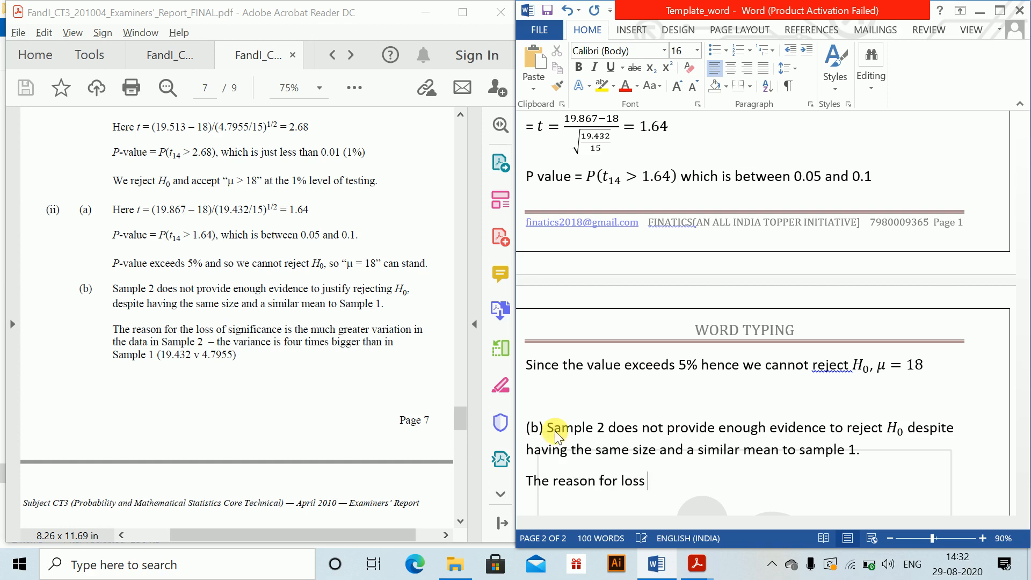
{"action": "type", "text": "of signi"}
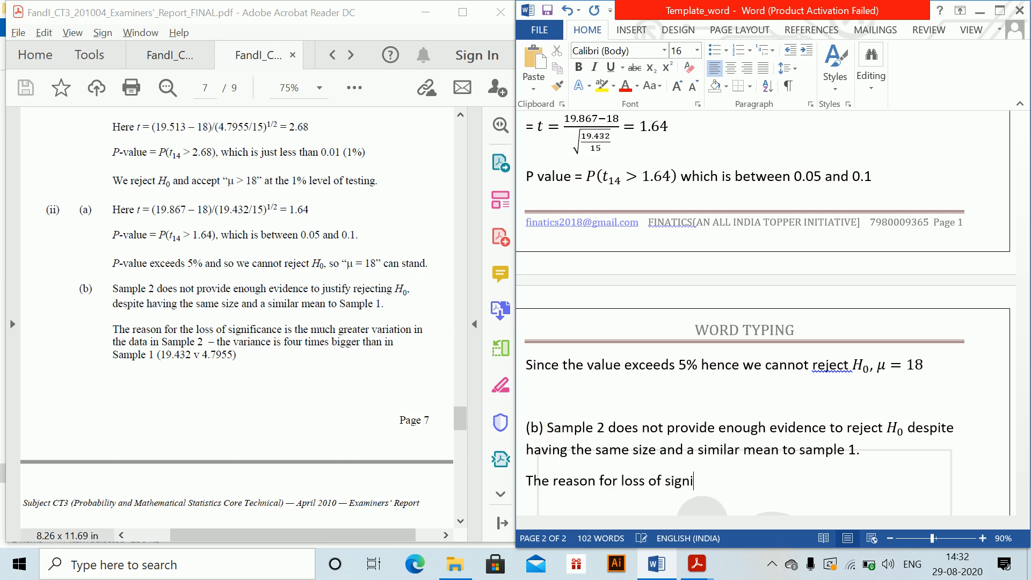
{"action": "type", "text": "ficance is mu"}
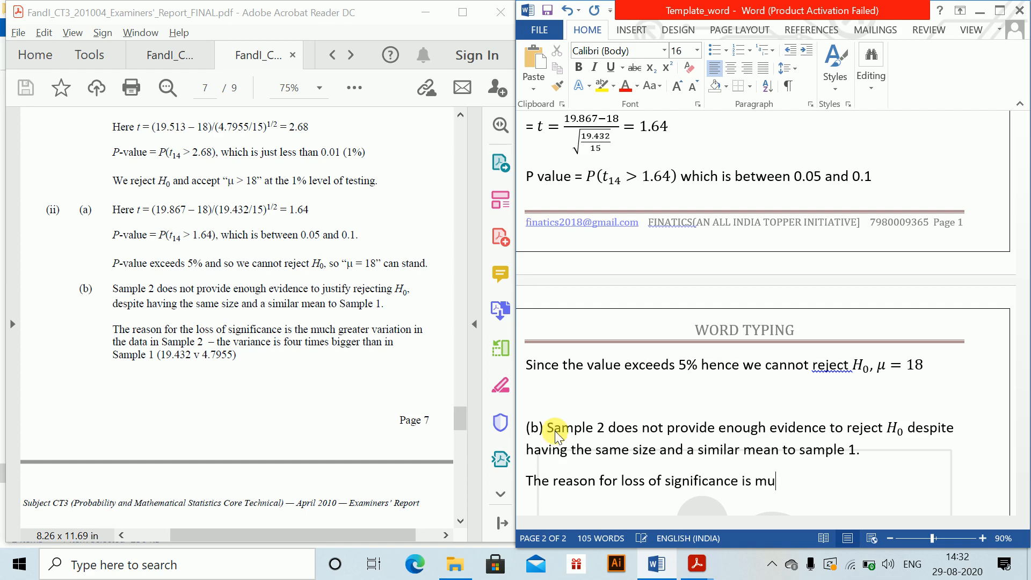
{"action": "type", "text": "cch greater "}
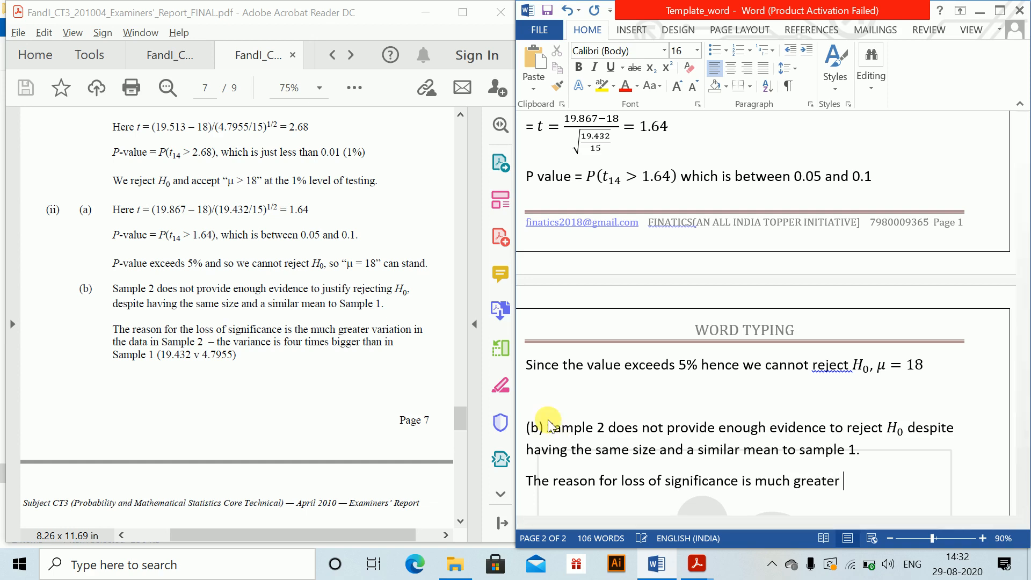
{"action": "type", "text": "variation in the"}
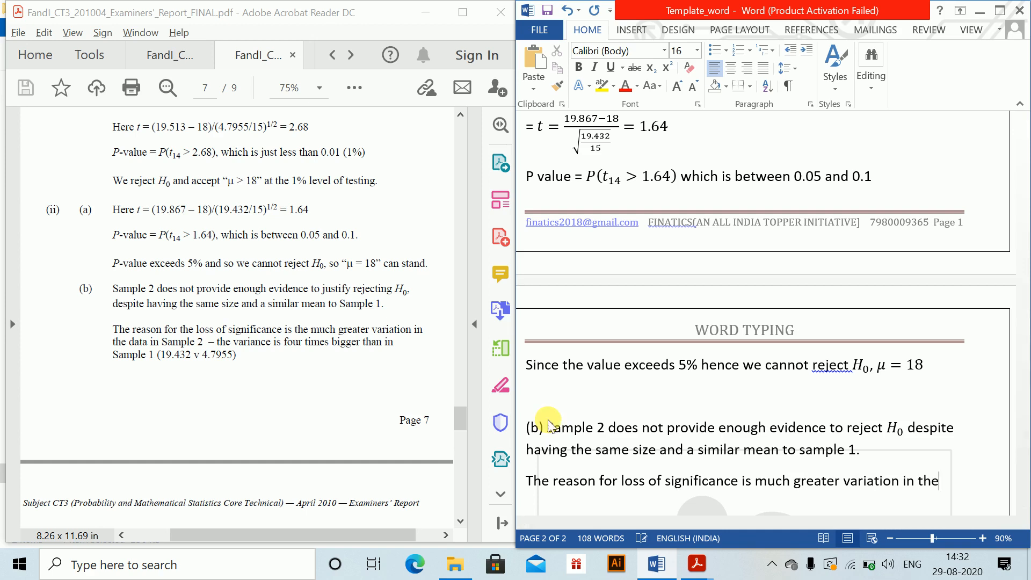
{"action": "type", "text": " data in sample 2."}
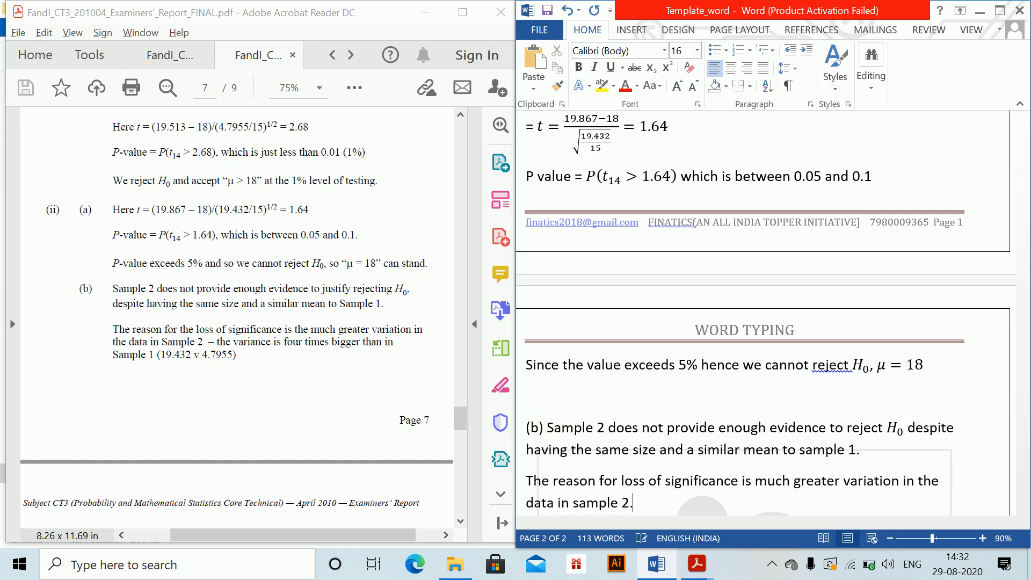
Step: Add the sentence "The variance is 4 times bigger than in sample 1." and start a new paragraph
{"action": "type", "text": " The varianv"}
{"action": "type", "text": "e "}
{"action": "type", "text": "ce "}
{"action": "type", "text": "is 4 tim"}
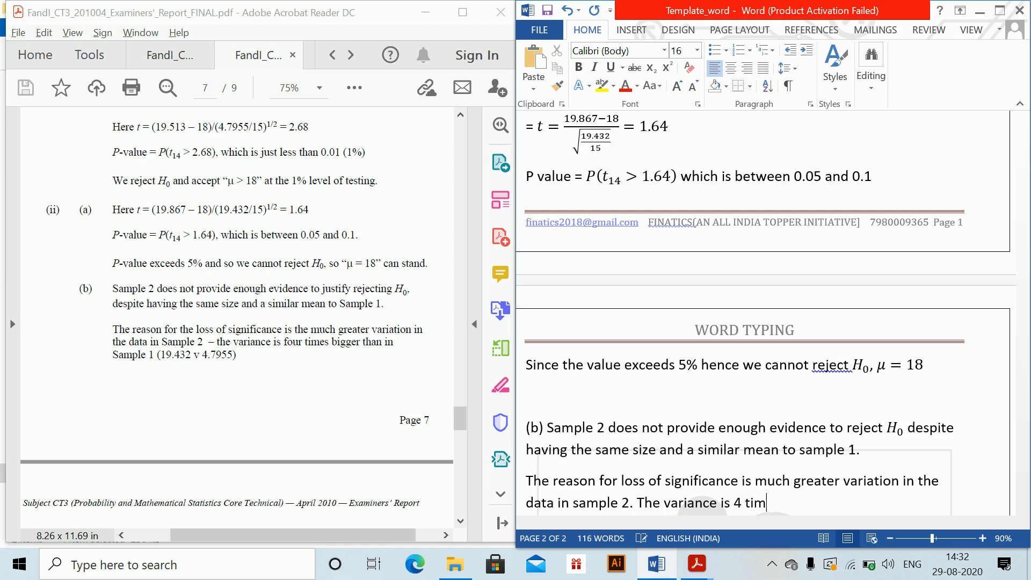
{"action": "type", "text": "es bigger than i"}
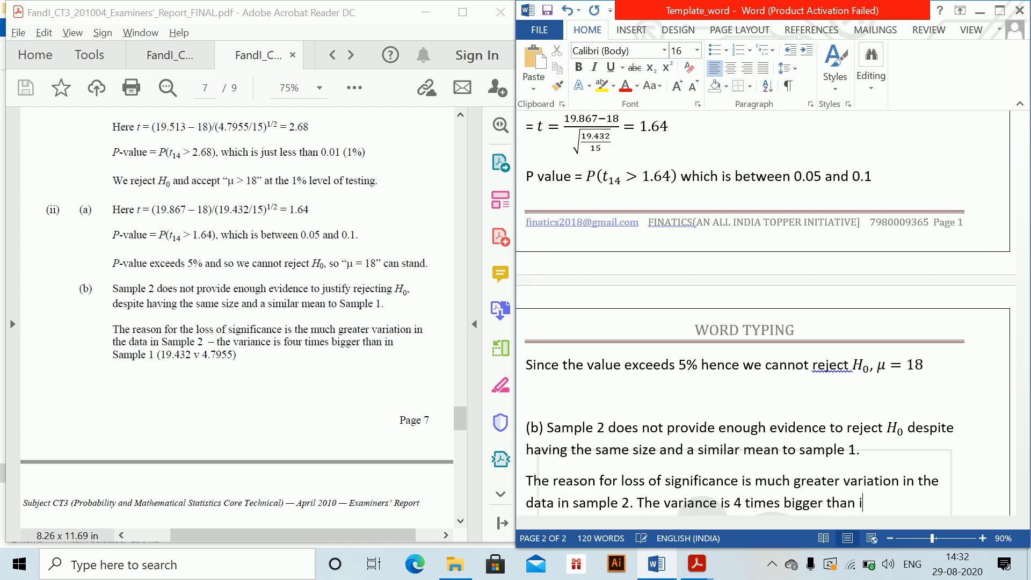
{"action": "type", "text": "n sample 1."}
{"action": "key", "text": "Return"}
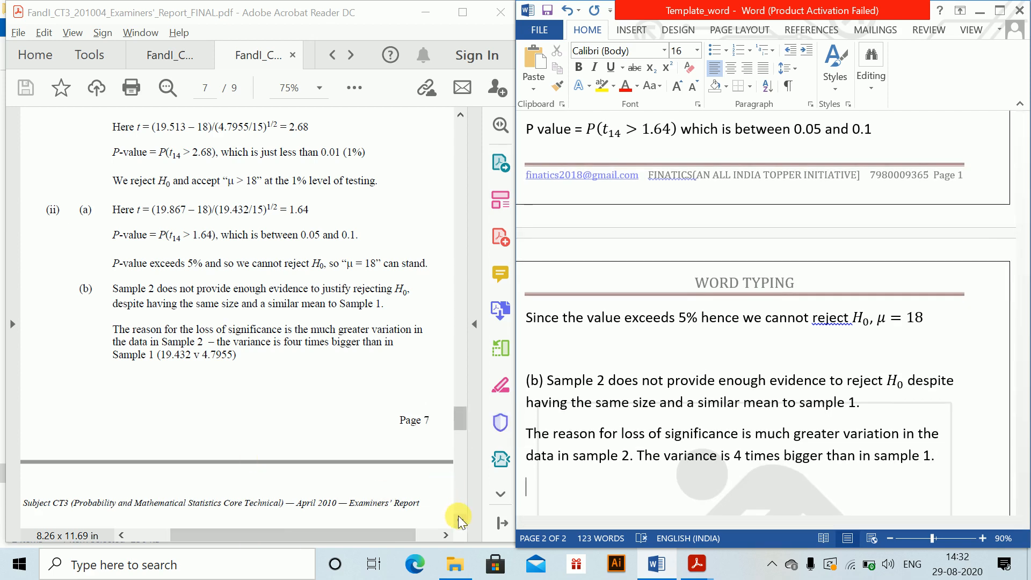
Step: In Adobe Acrobat Reader, read the part (iii) solution in the examiners' report and the matching question in the exam paper
{"action": "left_click", "coordinate": [305, 430]}
{"action": "scroll", "coordinate": [305, 429], "scroll_direction": "down", "scroll_amount": 10}
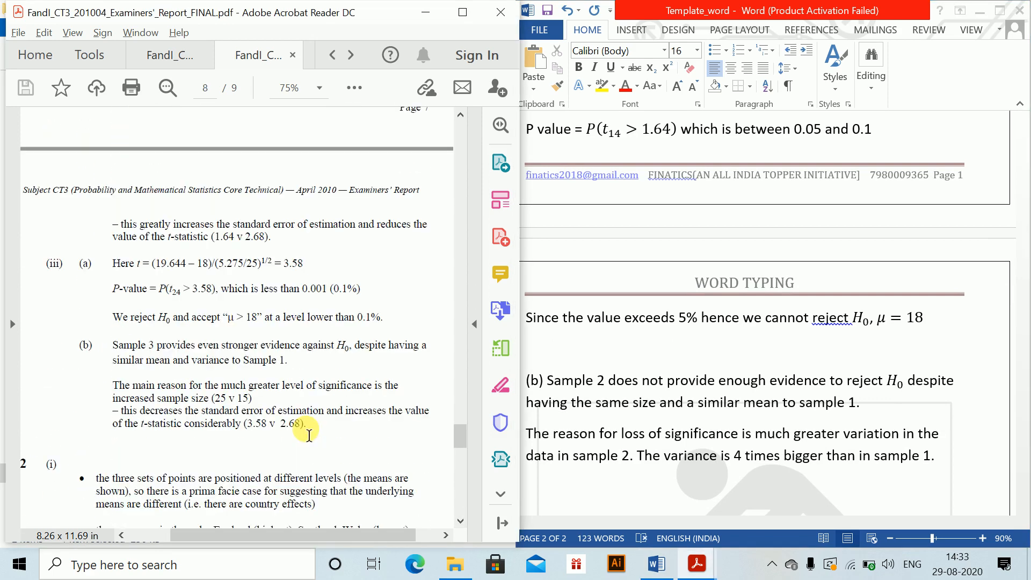
{"action": "scroll", "coordinate": [305, 430], "scroll_direction": "down", "scroll_amount": 2}
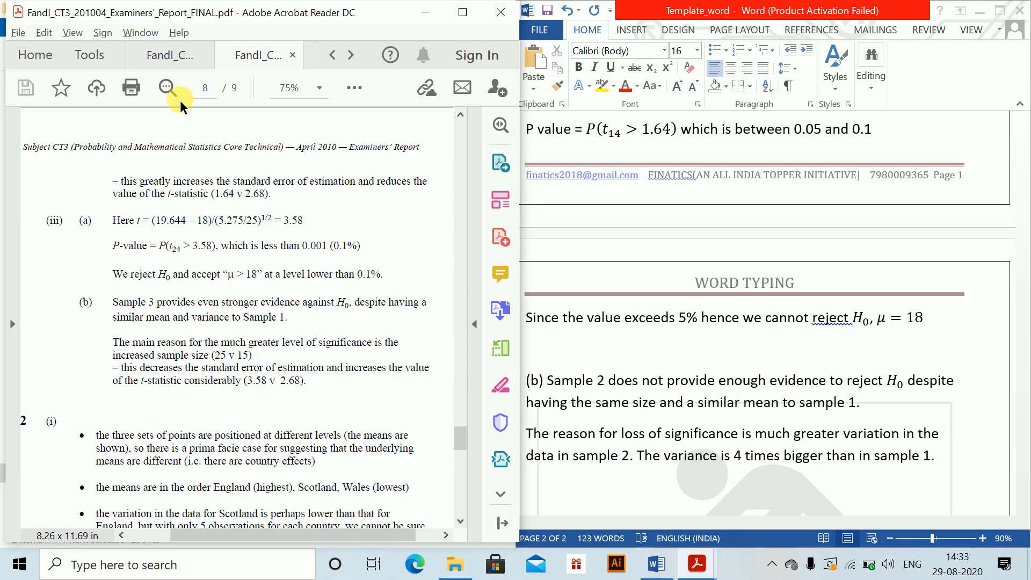
{"action": "left_click", "coordinate": [171, 57]}
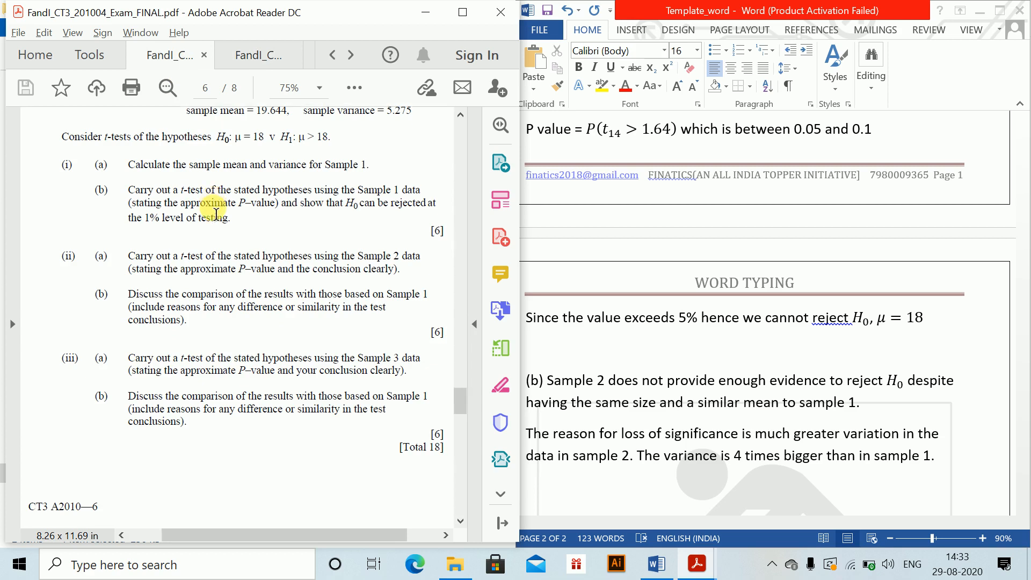
{"action": "scroll", "coordinate": [216, 214], "scroll_direction": "down", "scroll_amount": 1}
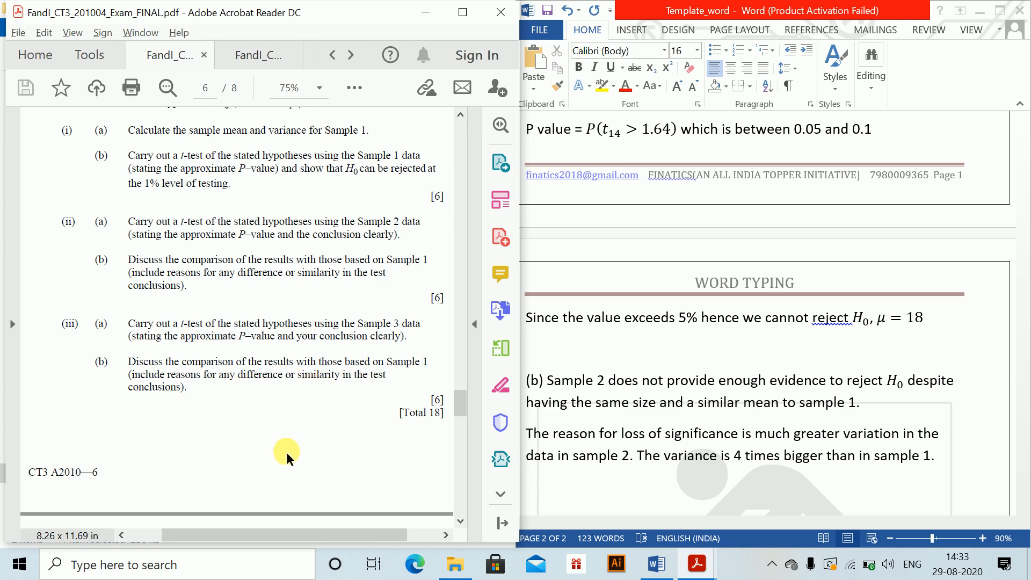
{"action": "left_click", "coordinate": [236, 55]}
{"action": "scroll", "coordinate": [245, 194], "scroll_direction": "down", "scroll_amount": 2}
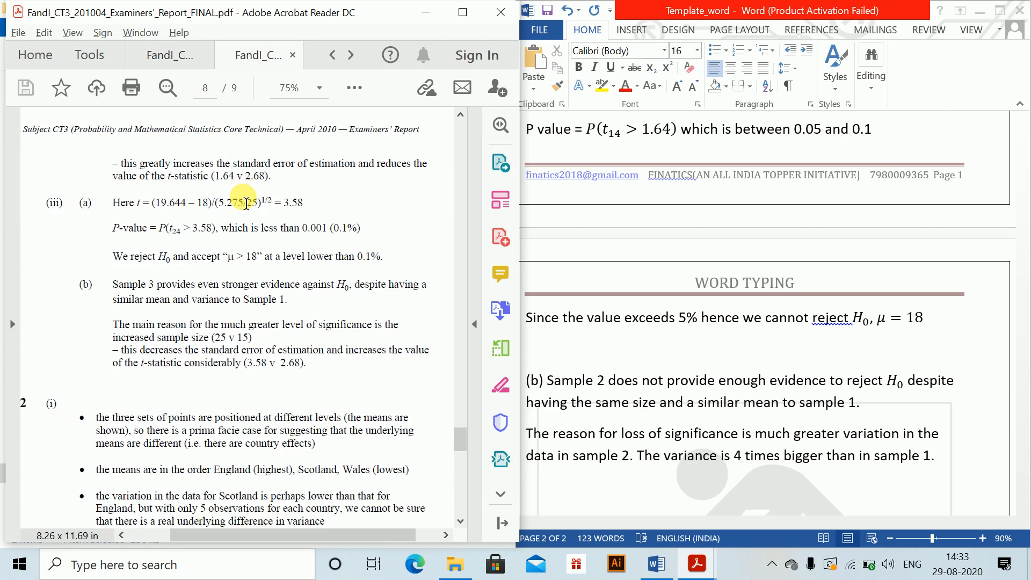
Step: Back in Word, add a "(iii)" heading and paste the Sample 1 t-test working from part (i) below it
{"action": "left_click", "coordinate": [618, 477]}
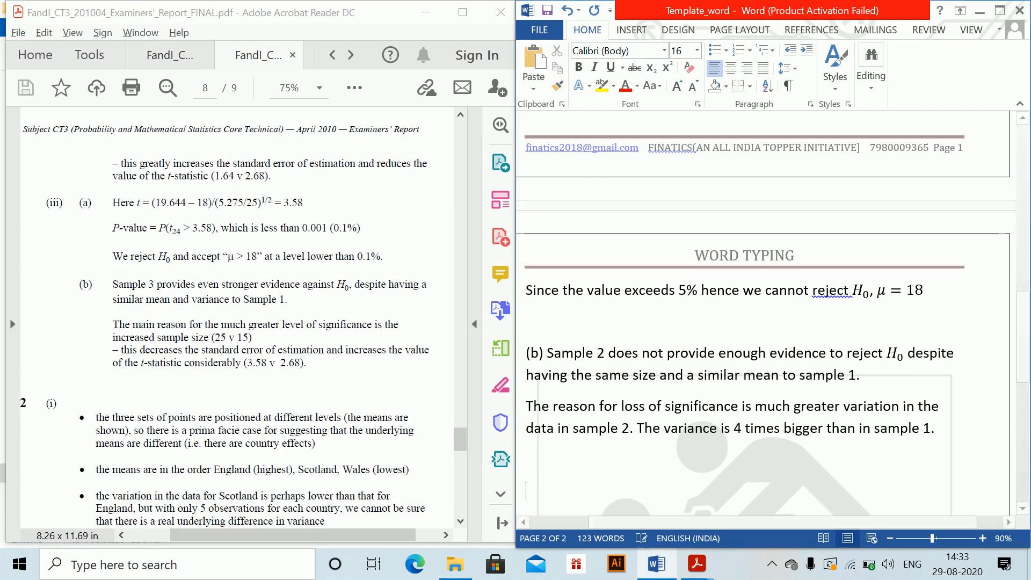
{"action": "key", "text": "Return"}
{"action": "type", "text": "(iii)"}
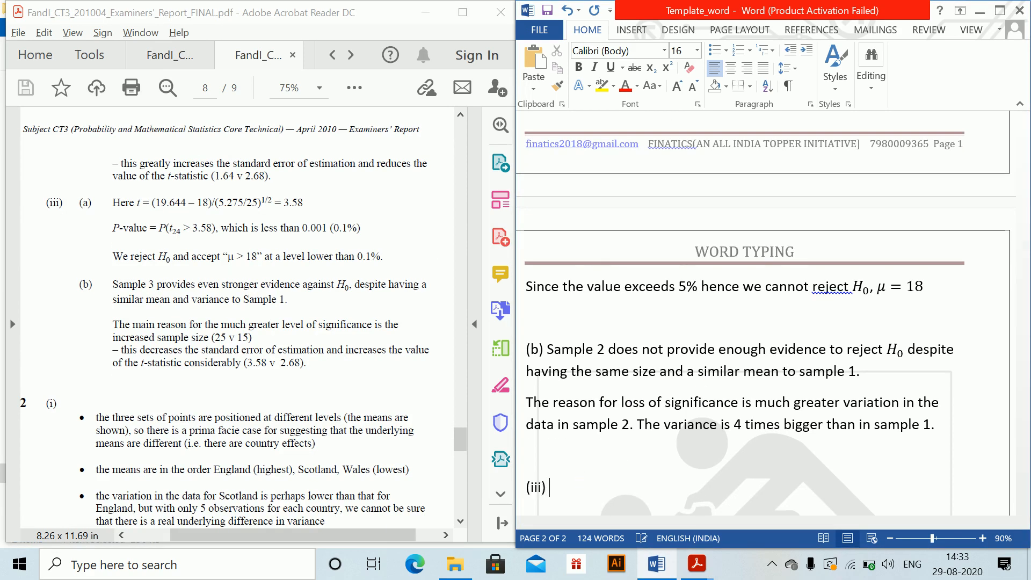
{"action": "key", "text": "Return"}
{"action": "type", "text": "(X̄−μ)/√(S²/n) ~ tn−1 = t = (19.513−18)/√(4.7955/15) = 2.68 P value = P(t14 > 2.68) which is just less lan 0.01 (1%) We reject Ho and aaccept μ > 18 at 1% level of testing"}
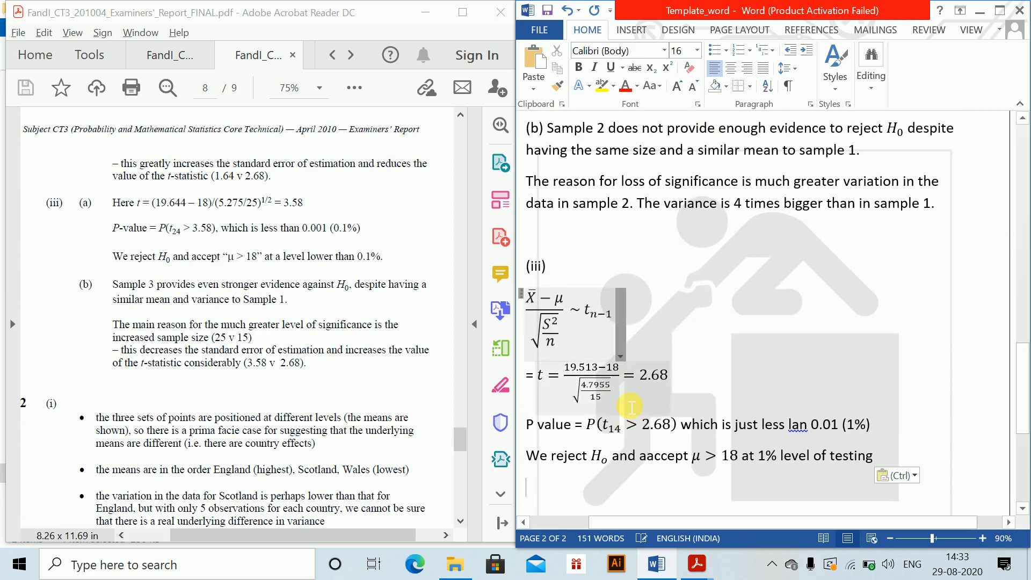
Step: Change the sample mean in the numerator of the part (iii) t equation to 19.644
{"action": "left_click", "coordinate": [573, 372]}
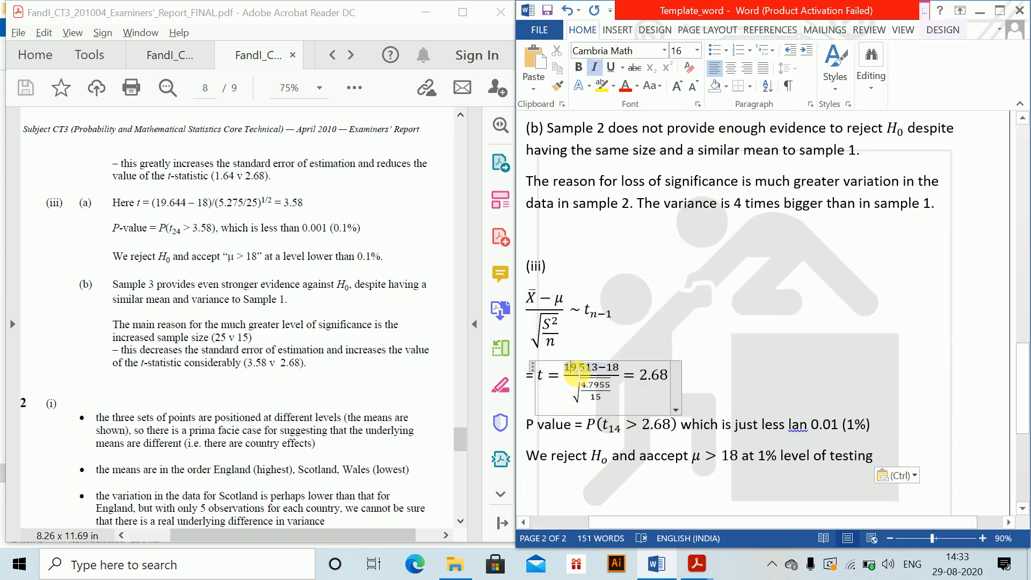
{"action": "key", "text": "Right"}
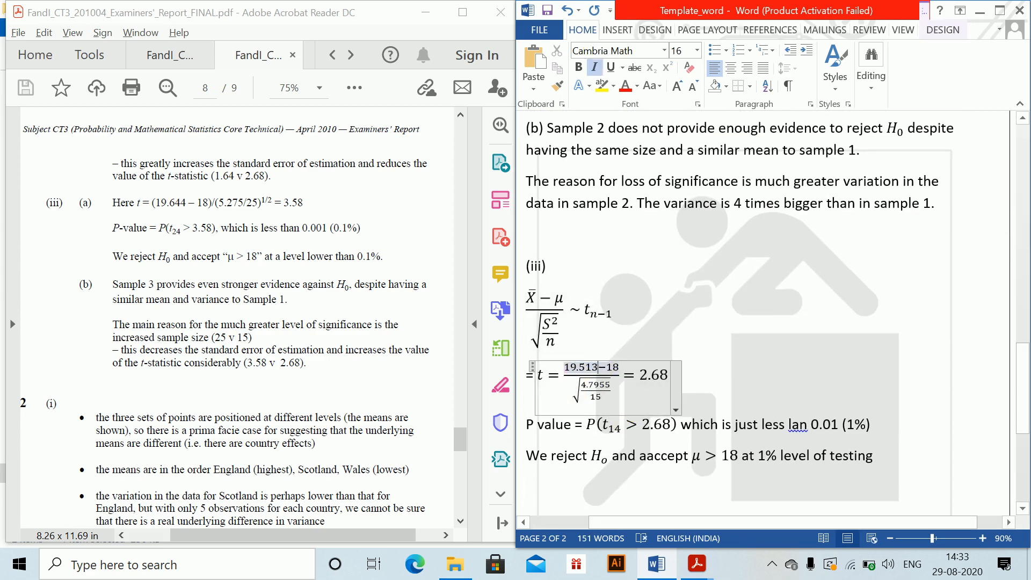
{"action": "key", "text": "BackSpace"}
{"action": "key", "text": "BackSpace"}
{"action": "key", "text": "BackSpace"}
{"action": "type", "text": "644"}
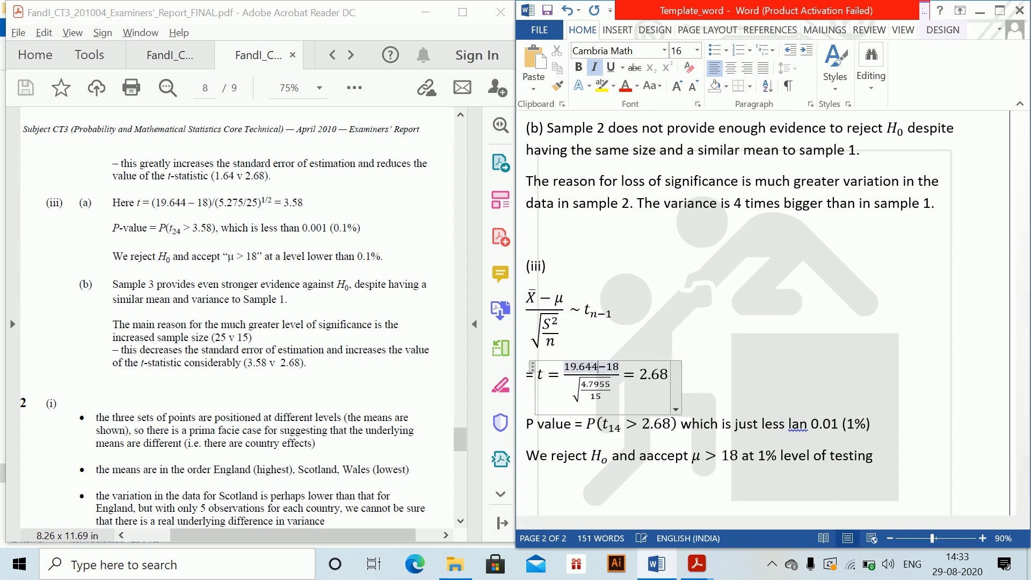
Step: Replace the variance under the square root in the part (iii) t equation with 5.2975
{"action": "left_click", "coordinate": [597, 398]}
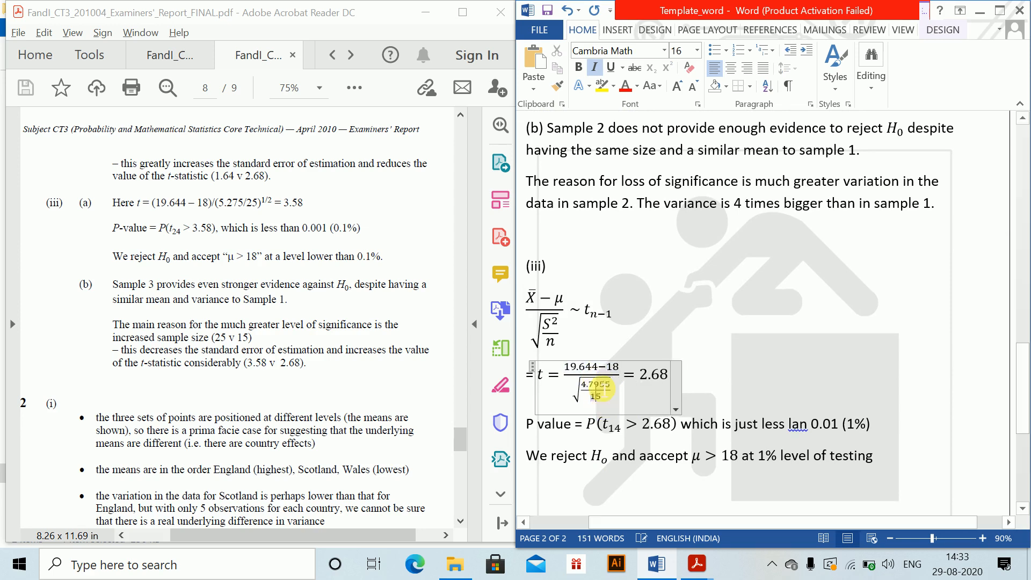
{"action": "left_click", "coordinate": [615, 391]}
{"action": "key", "text": "BackSpace"}
{"action": "key", "text": "BackSpace"}
{"action": "key", "text": "BackSpace"}
{"action": "key", "text": "BackSpace"}
{"action": "key", "text": "BackSpace"}
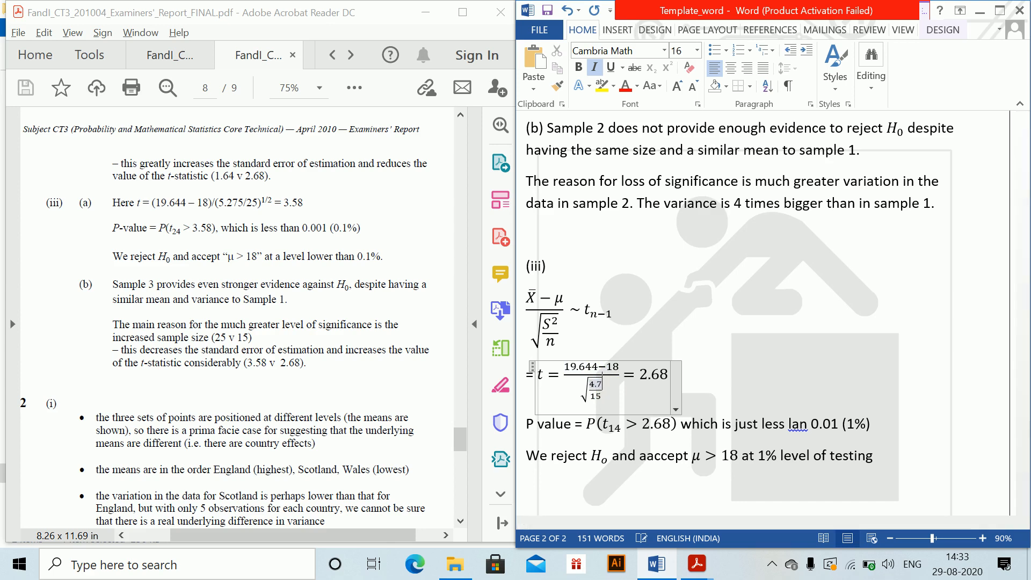
{"action": "type", "text": ".2975"}
Step: Change the sample size under the variance in the part (iii) t equation to 25
{"action": "left_click", "coordinate": [615, 391]}
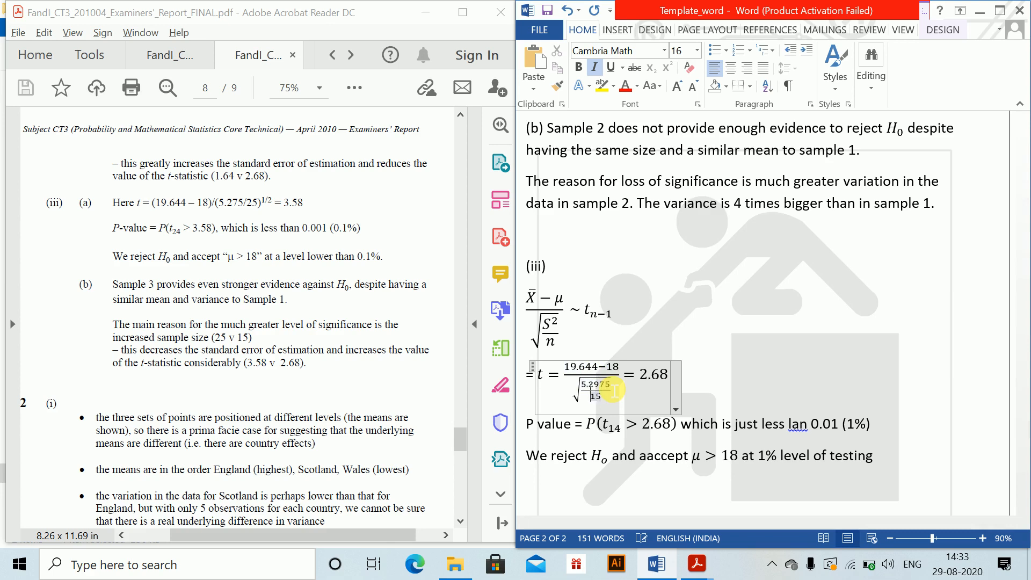
{"action": "type", "text": "2"}
{"action": "left_click", "coordinate": [615, 391]}
{"action": "key", "text": "Up"}
{"action": "key", "text": "Down"}
{"action": "key", "text": "Right"}
{"action": "key", "text": "Right"}
{"action": "key", "text": "Right"}
{"action": "key", "text": "Right"}
{"action": "key", "text": "Up"}
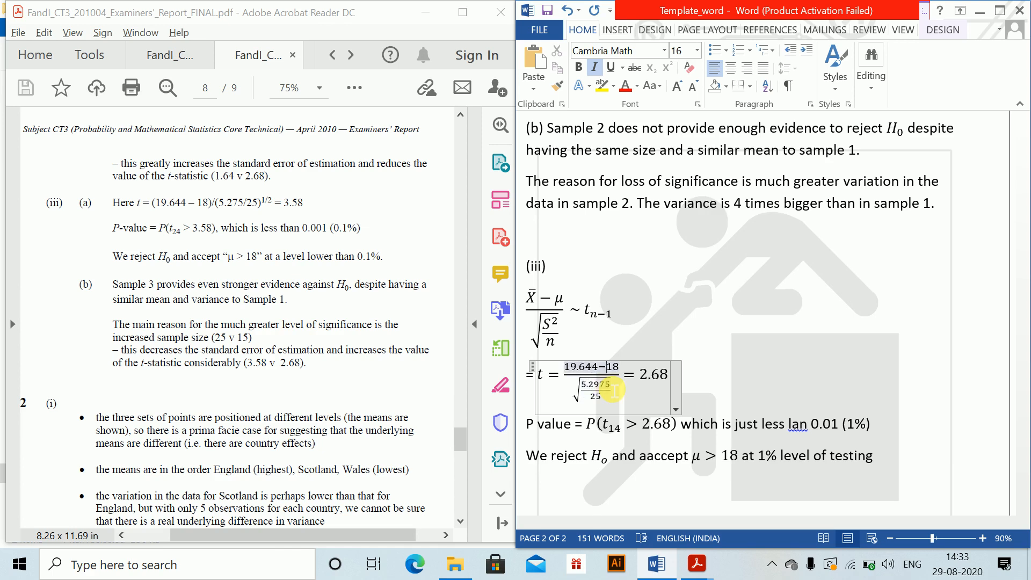
{"action": "key", "text": "Down"}
Step: Replace the result of the part (iii) t equation with 3.58
{"action": "left_click", "coordinate": [653, 375]}
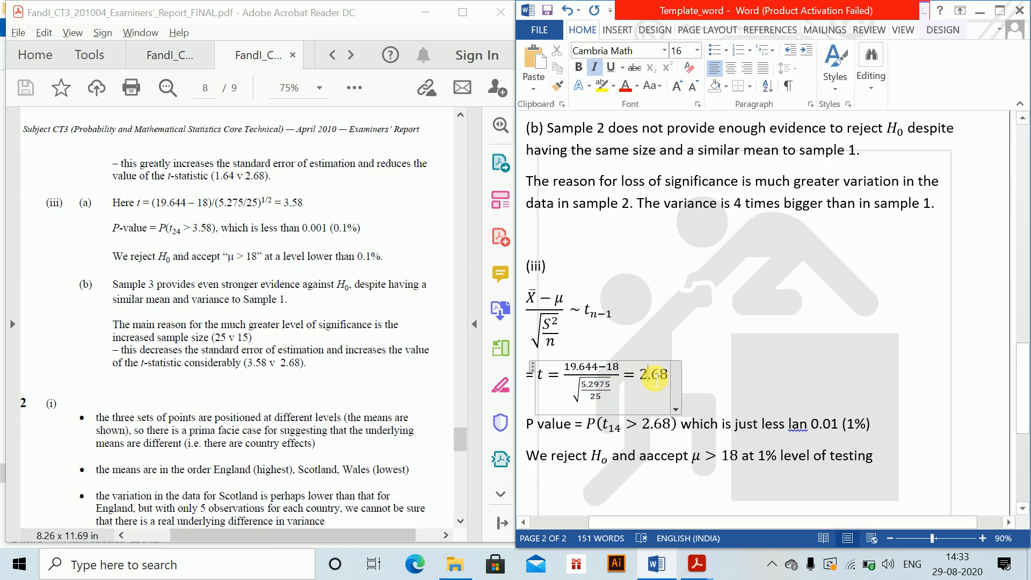
{"action": "key", "text": "BackSpace"}
{"action": "key", "text": "BackSpace"}
{"action": "key", "text": "BackSpace"}
{"action": "key", "text": "BackSpace"}
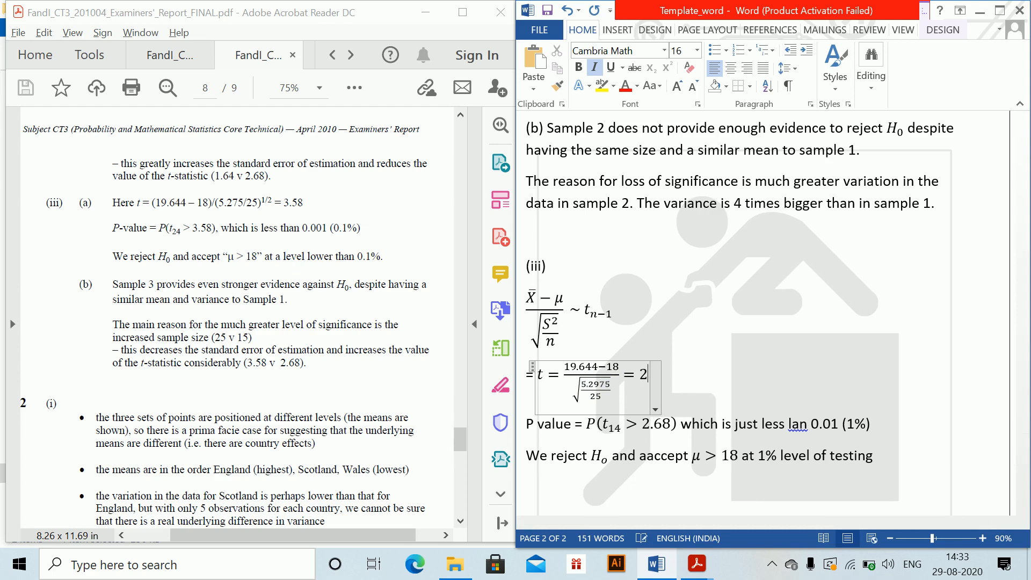
{"action": "type", "text": "3.58"}
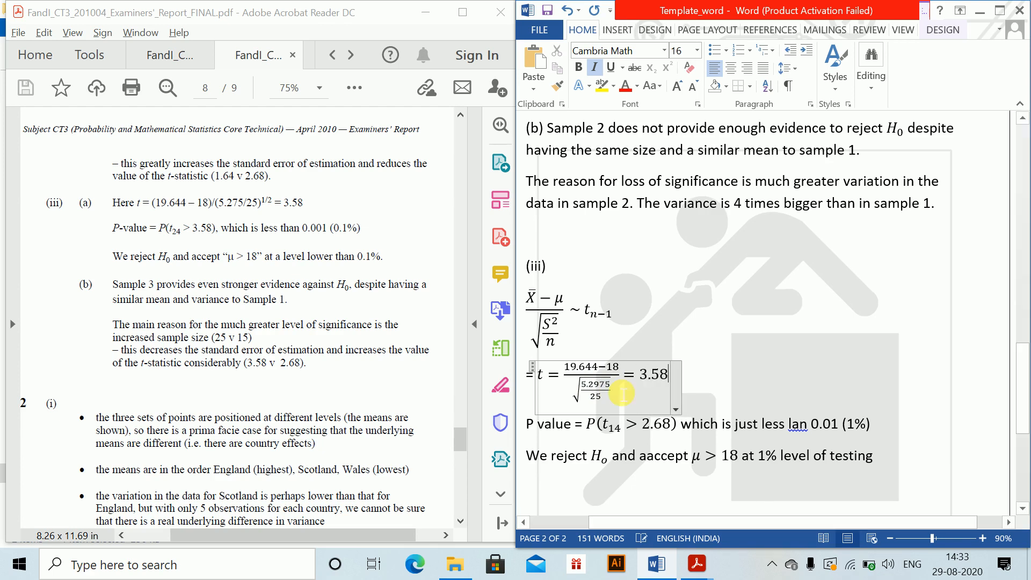
Step: Update the part (iii) P value expression to P(t₂₄ > 3.58)
{"action": "left_click", "coordinate": [615, 428]}
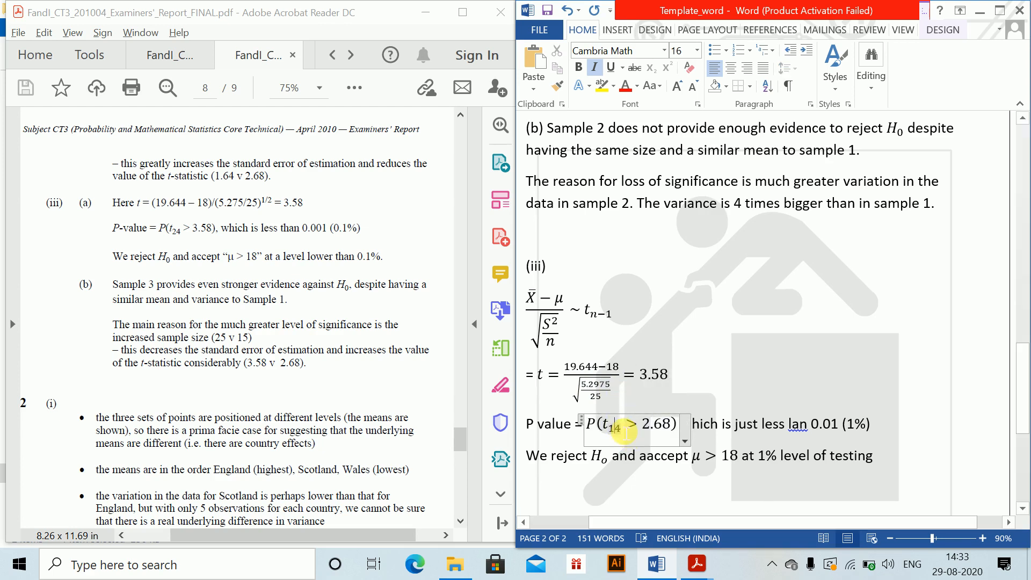
{"action": "key", "text": "BackSpace"}
{"action": "type", "text": "2"}
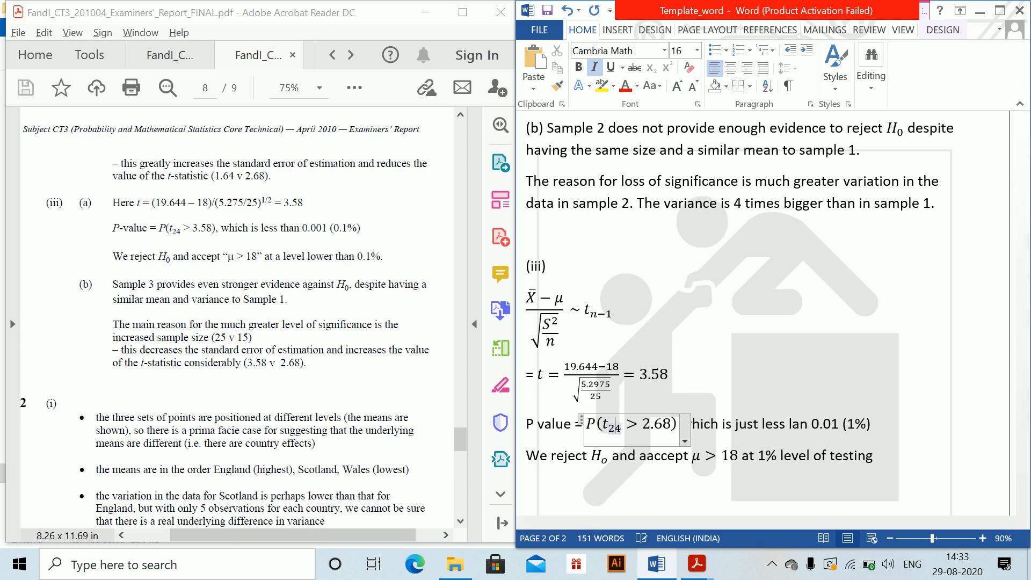
{"action": "left_click", "coordinate": [655, 430]}
{"action": "key", "text": "BackSpace"}
{"action": "type", "text": "3"}
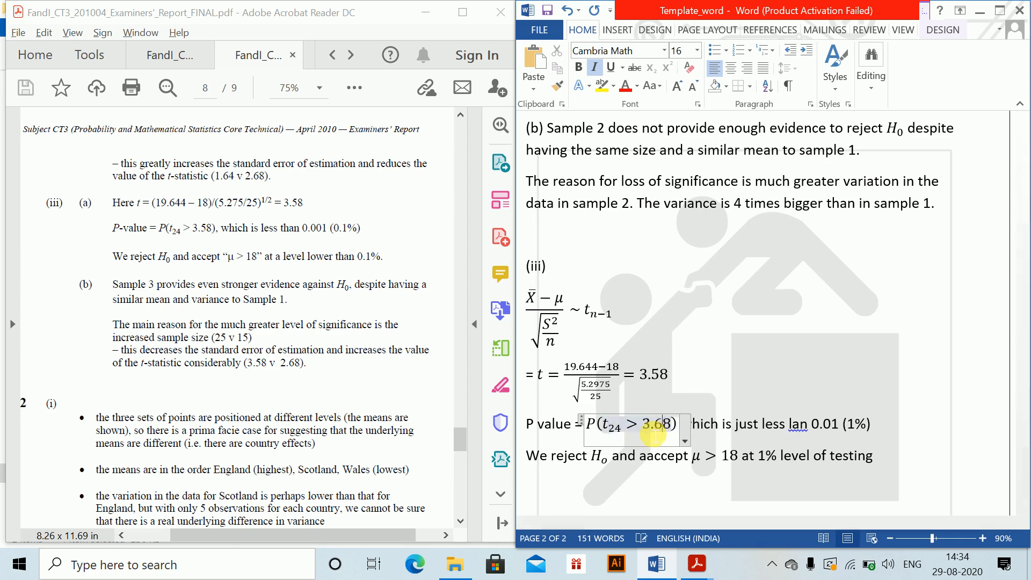
{"action": "key", "text": "BackSpace"}
{"action": "type", "text": "5"}
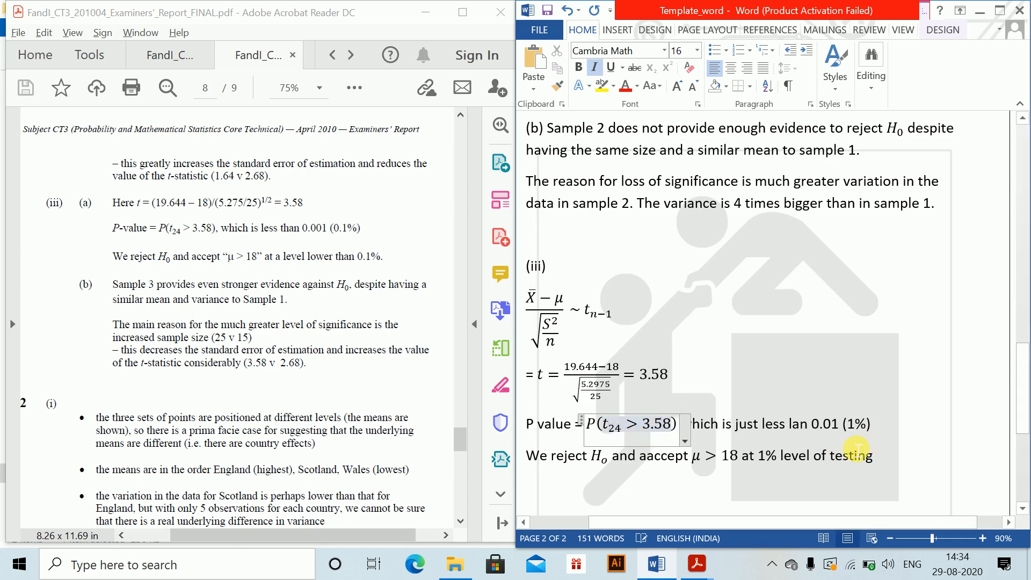
Step: Delete "just" from the part (iii) P value line and correct "lan" to "than"
{"action": "left_click", "coordinate": [790, 426]}
{"action": "left_click", "coordinate": [759, 425]}
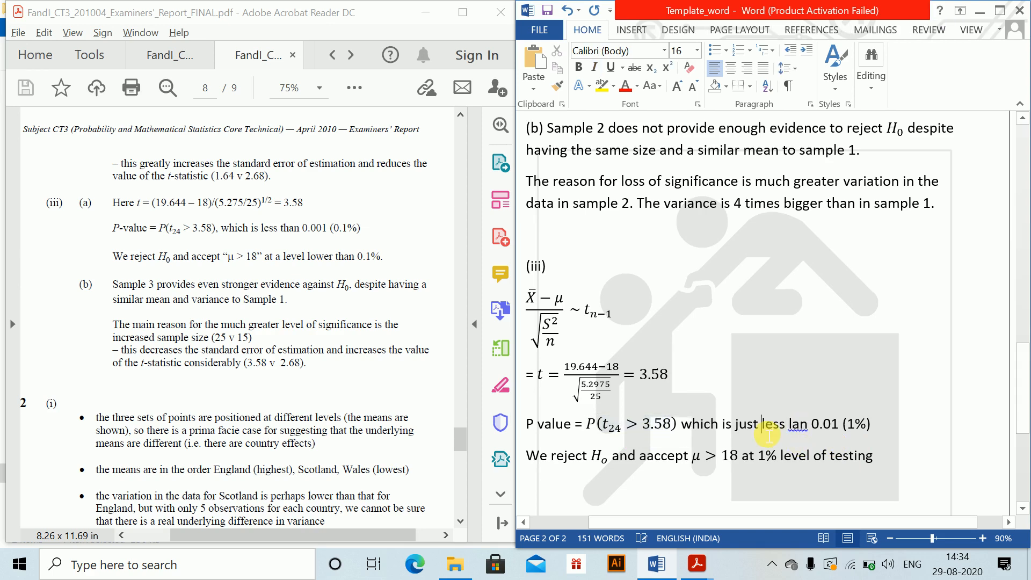
{"action": "key", "text": "BackSpace"}
{"action": "key", "text": "BackSpace"}
{"action": "key", "text": "BackSpace"}
{"action": "key", "text": "BackSpace"}
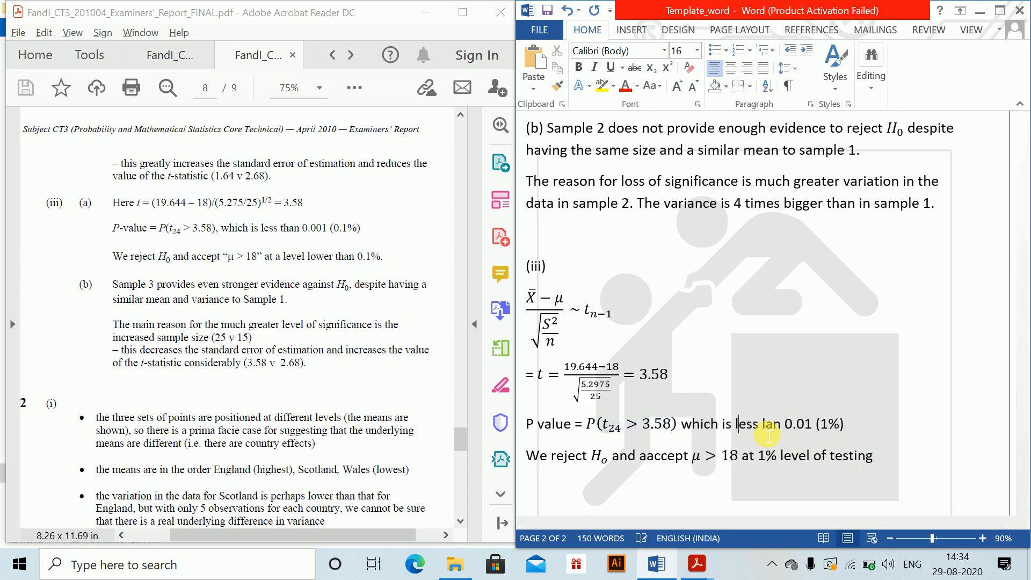
{"action": "key", "text": "BackSpace"}
{"action": "type", "text": "th"}
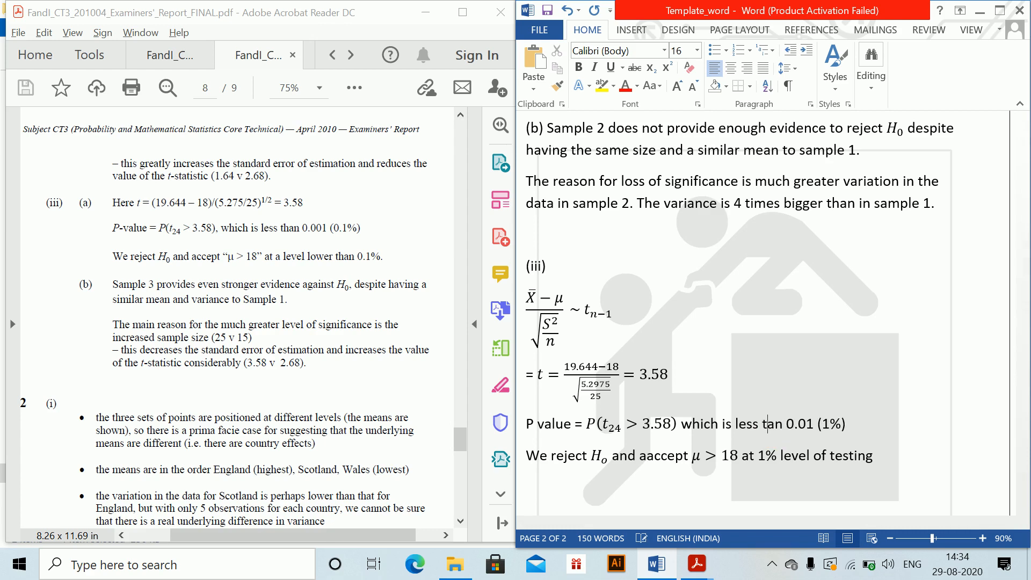
Step: Change the threshold in the part (iii) P value line to 0.001 (0.1%)
{"action": "key", "text": "Right"}
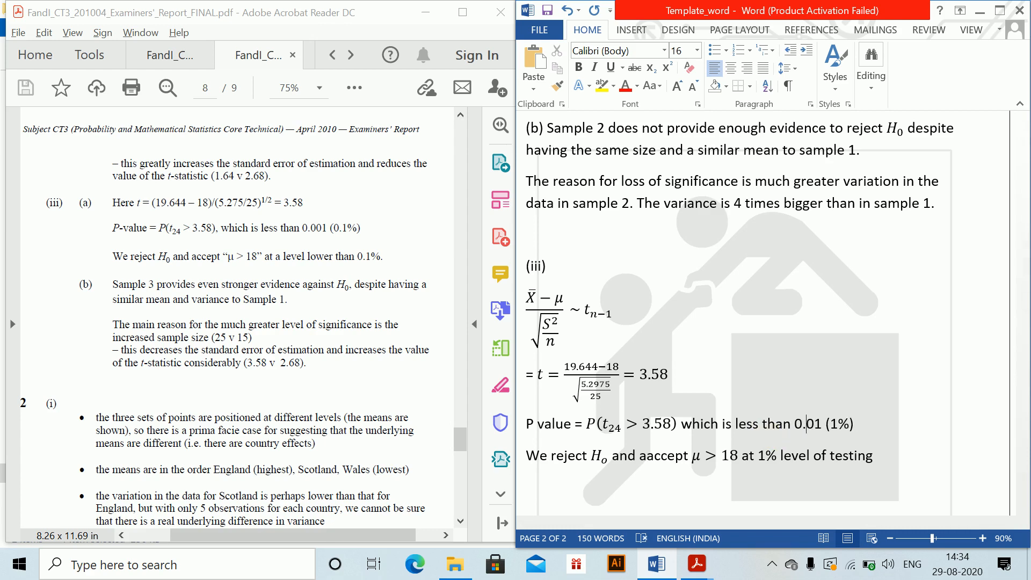
{"action": "type", "text": "01 ("}
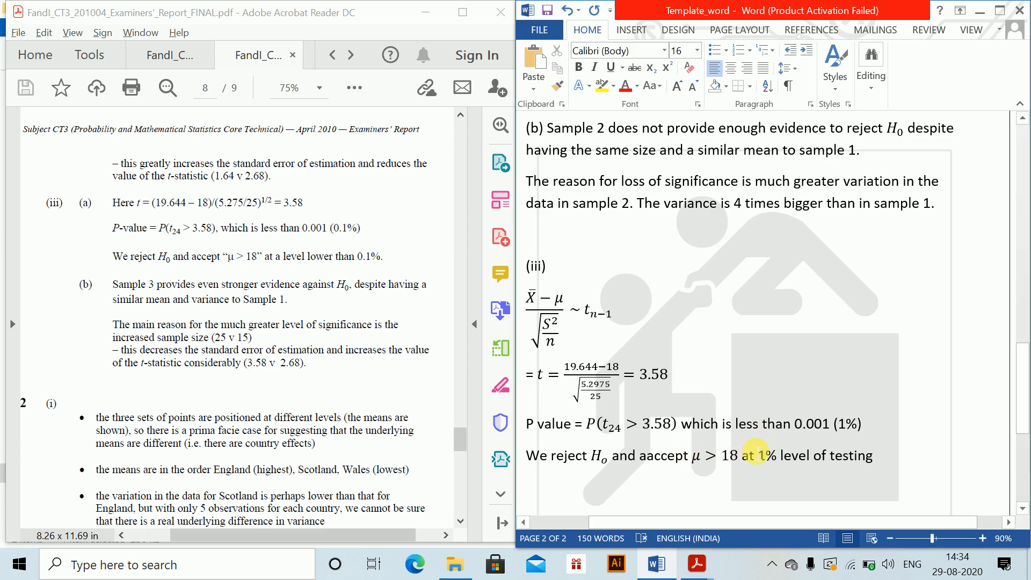
{"action": "type", "text": "0."}
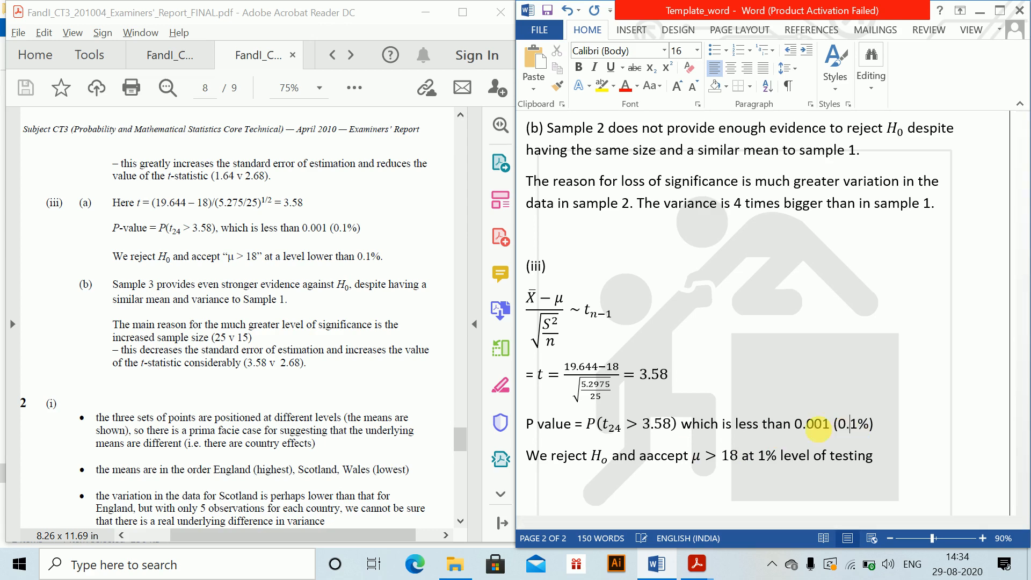
Step: Change the part (iii) conclusion to reject at a level lower than 0.1%, inserting "a level lower than 0." before "1%"
{"action": "left_click", "coordinate": [671, 480]}
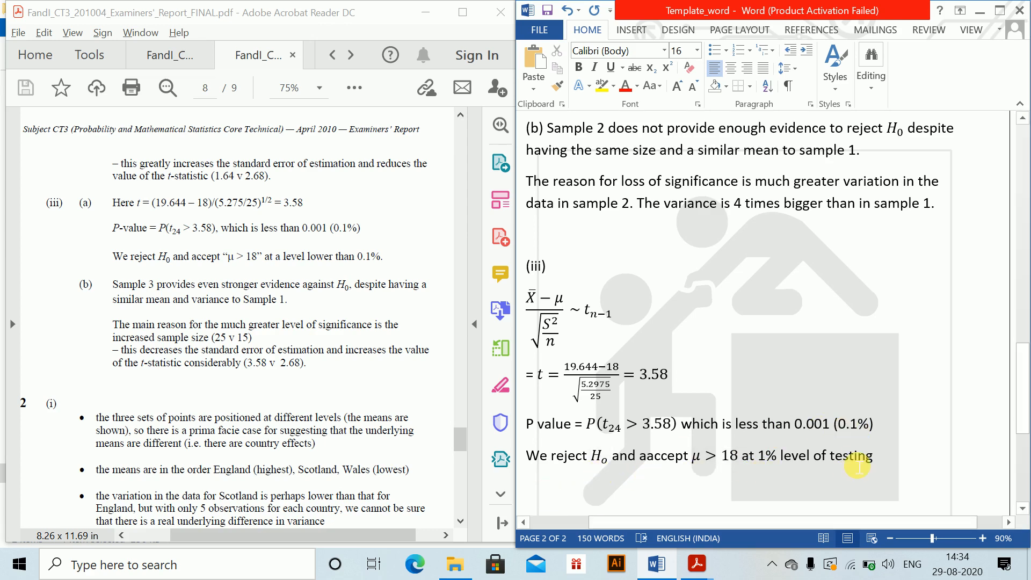
{"action": "left_click", "coordinate": [763, 467]}
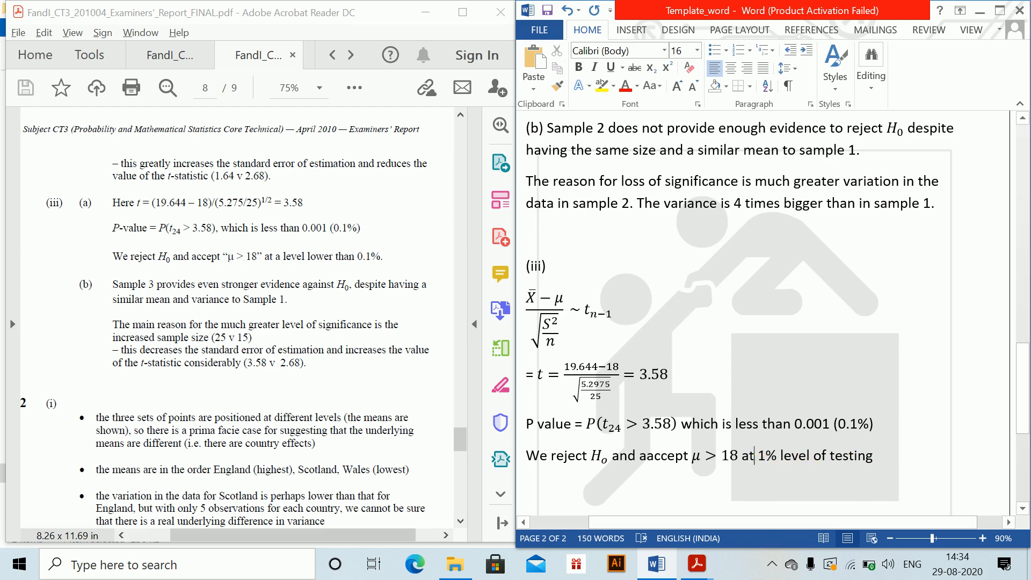
{"action": "type", "text": "a level lower "}
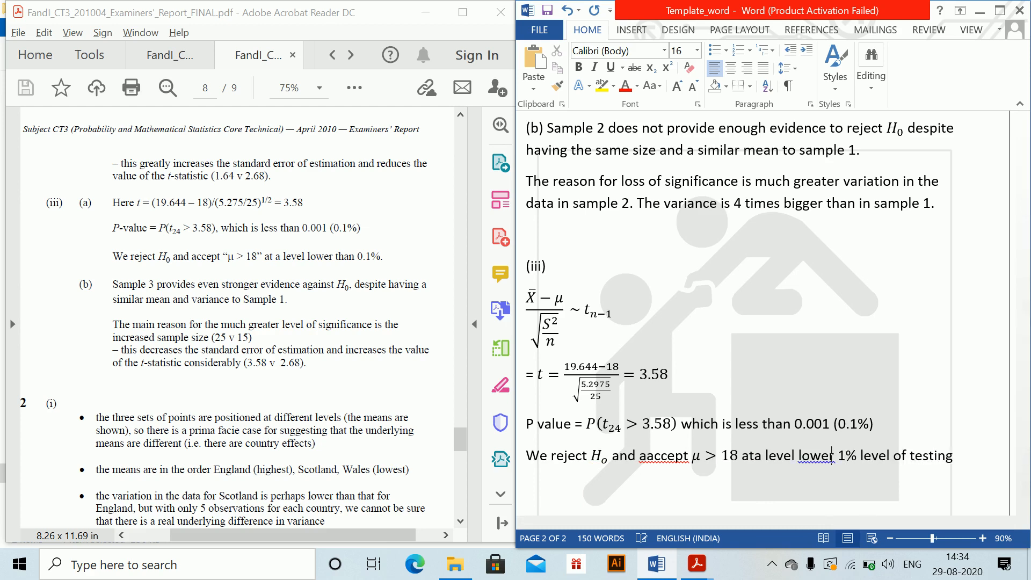
{"action": "type", "text": "tah"}
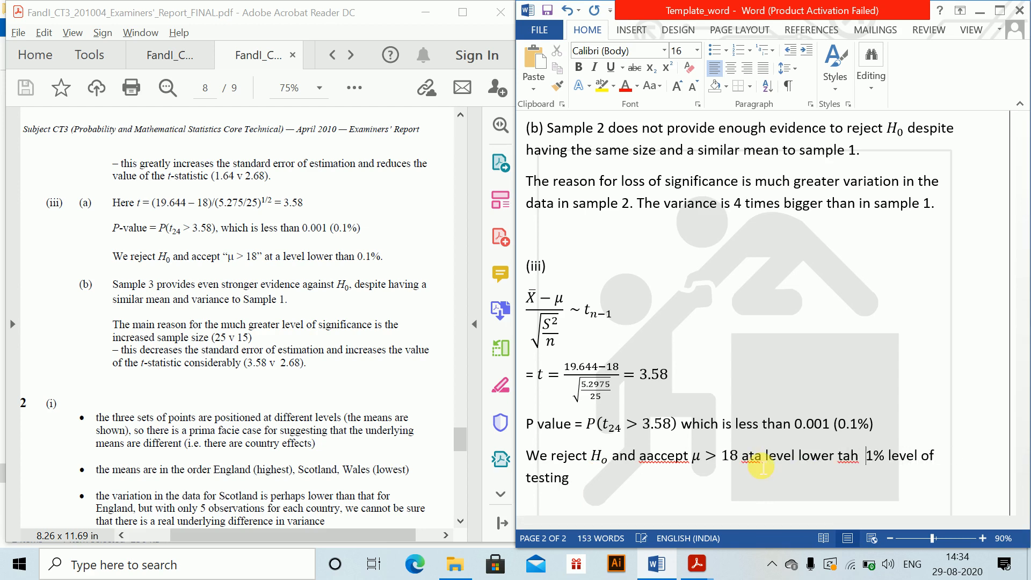
{"action": "key", "text": "BackSpace"}
{"action": "key", "text": "BackSpace"}
{"action": "key", "text": "BackSpace"}
{"action": "type", "text": "han "}
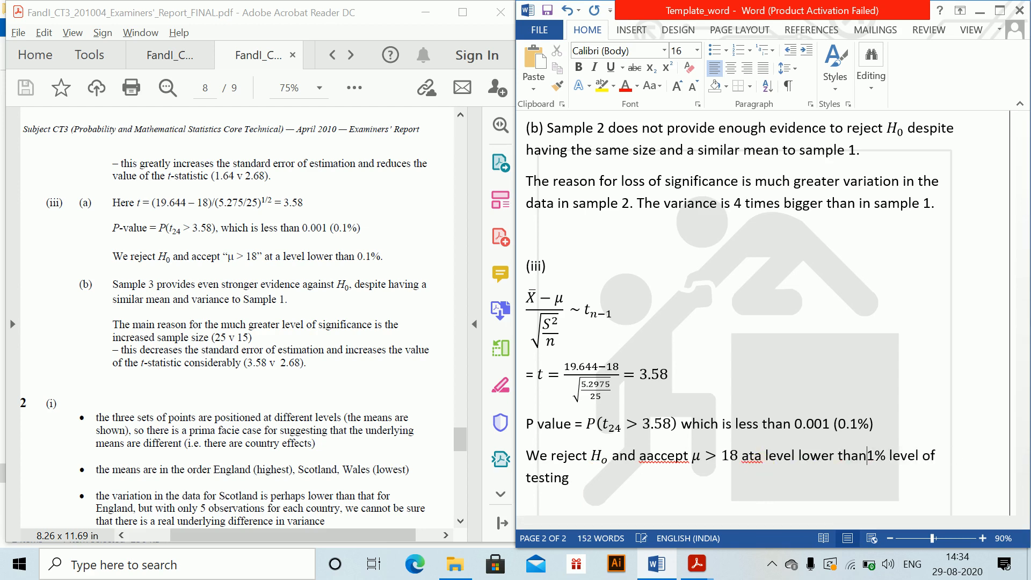
{"action": "type", "text": "0.1"}
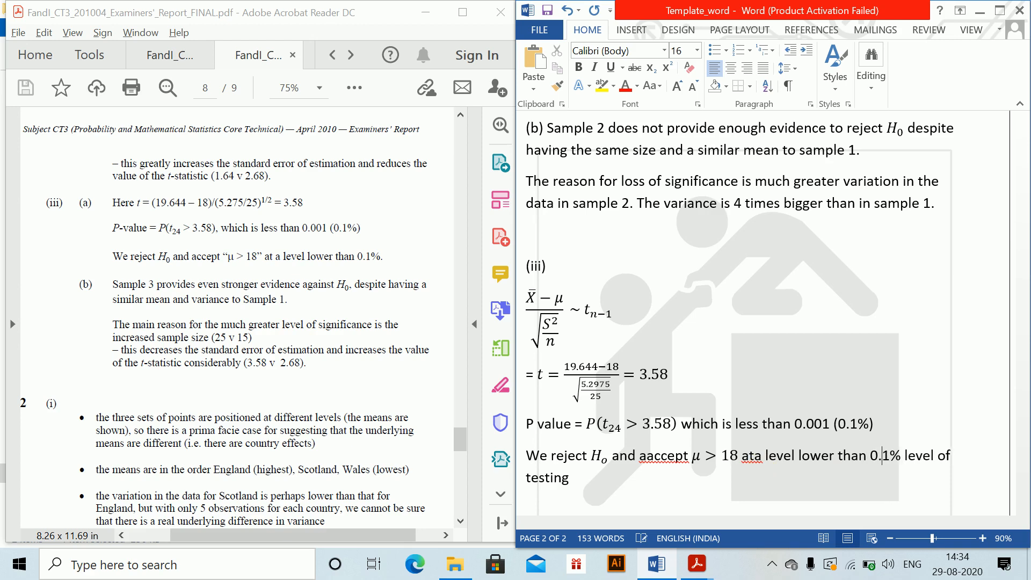
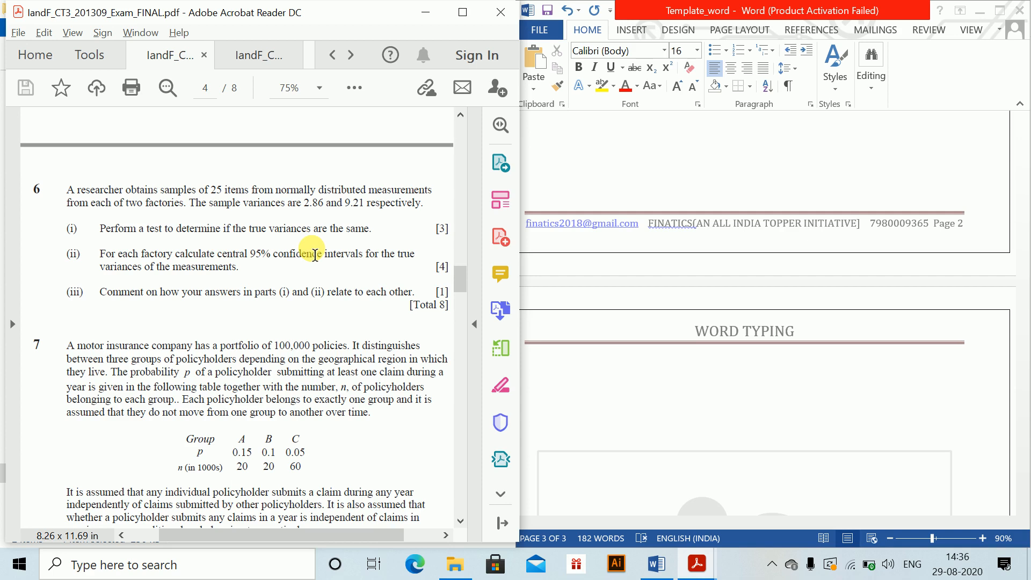
Step: Bring up the September 2013 examiners' report and add the heading "Question 2." on page 3 of the Word document
{"action": "left_click", "coordinate": [257, 66]}
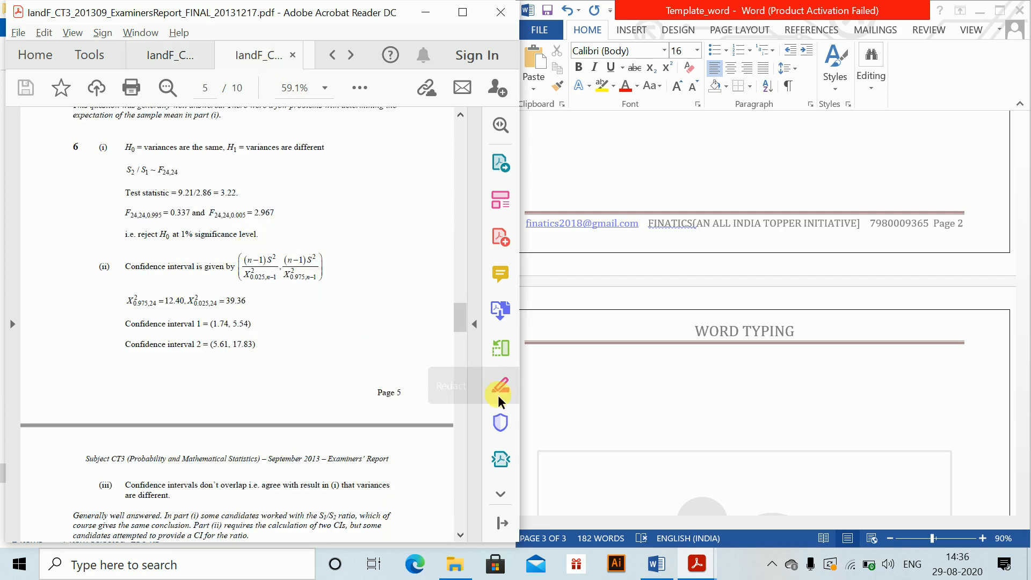
{"action": "left_click", "coordinate": [565, 383]}
{"action": "type", "text": "Q"}
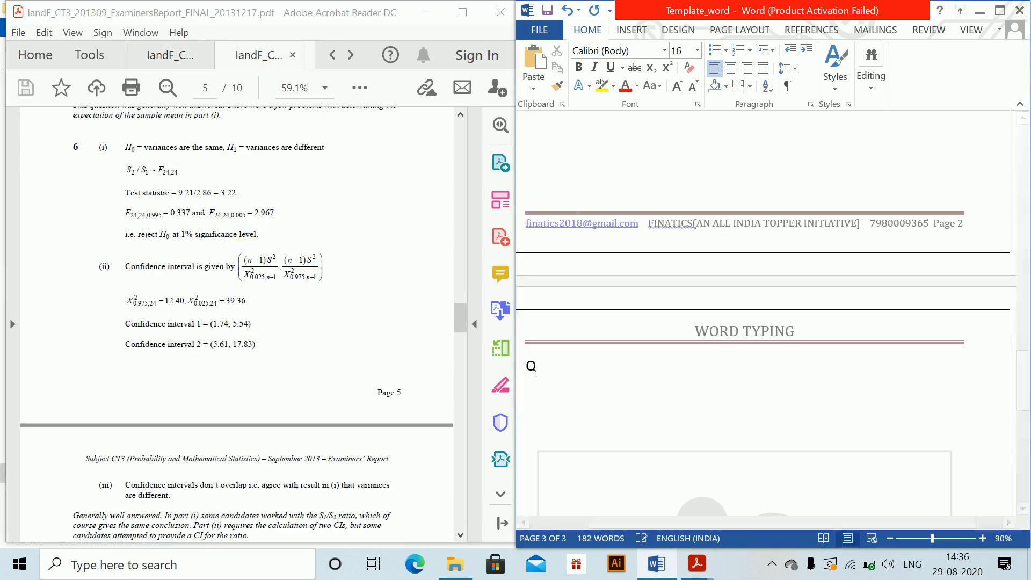
{"action": "type", "text": "uestion 2."}
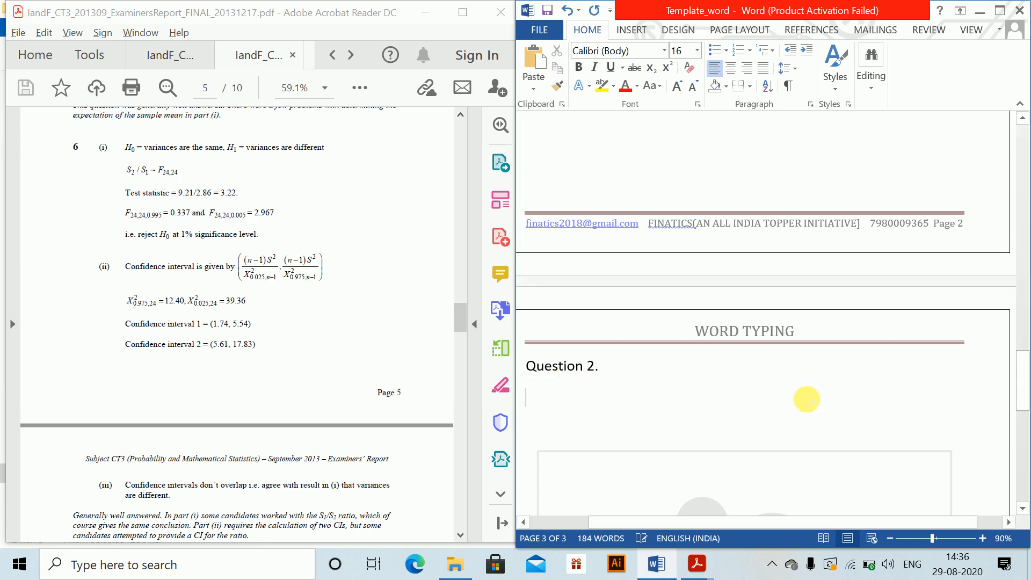
Step: Examine the question 6 solution in the examiners' report, enlarged to 75%
{"action": "left_click_drag", "start_coordinate": [1023, 375], "coordinate": [1022, 414]}
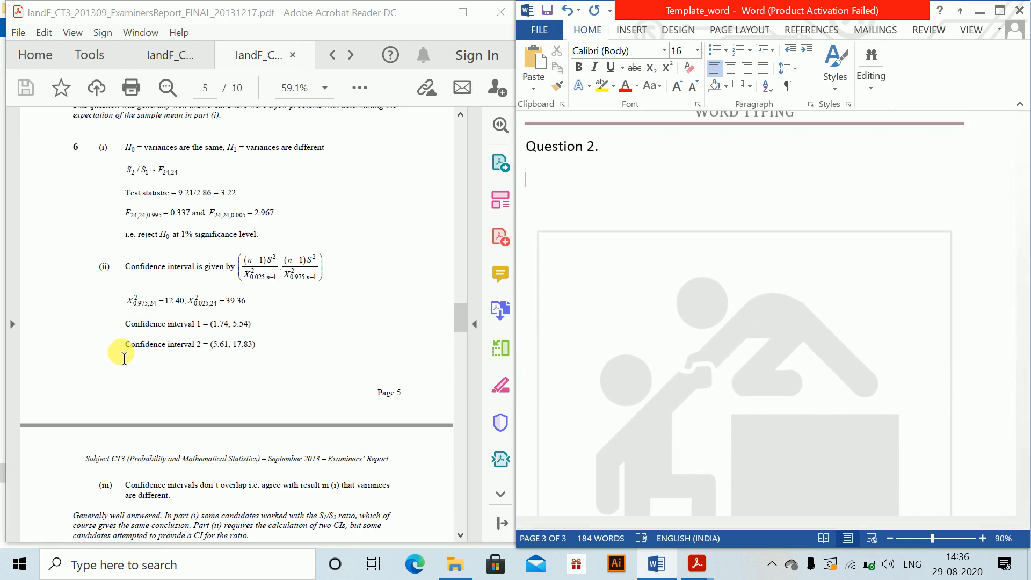
{"action": "scroll", "coordinate": [124, 358], "scroll_direction": "up", "scroll_amount": 5}
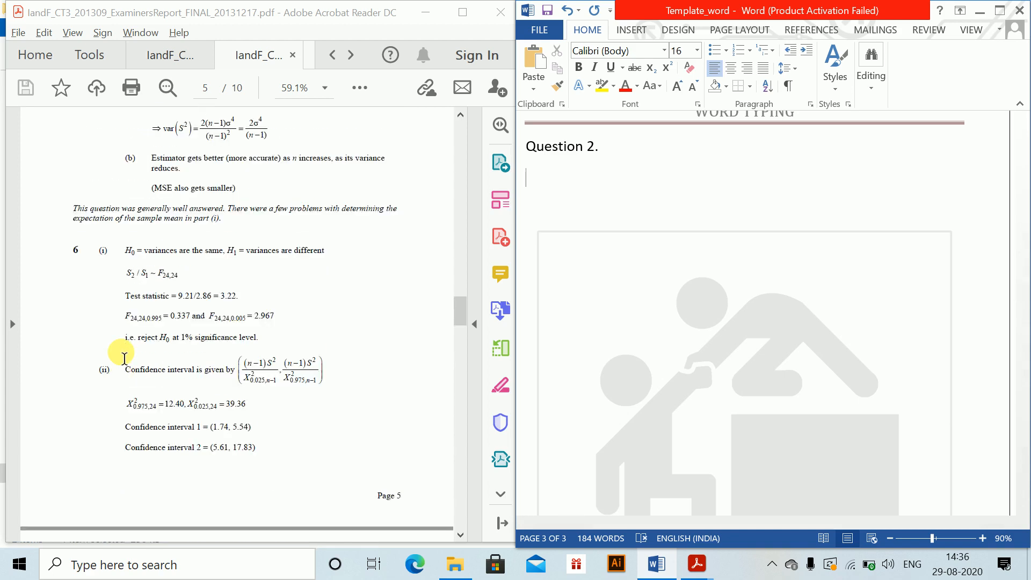
{"action": "scroll", "coordinate": [275, 294], "scroll_direction": "up", "scroll_amount": 1}
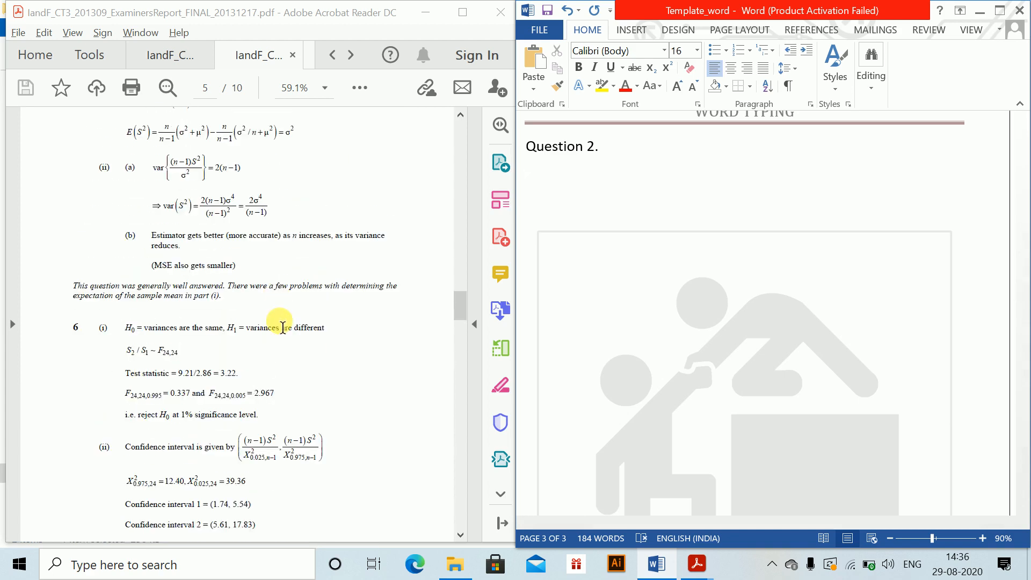
{"action": "left_click_drag", "start_coordinate": [458, 308], "coordinate": [460, 318]}
{"action": "scroll", "coordinate": [324, 342], "scroll_direction": "up", "scroll_amount": 3}
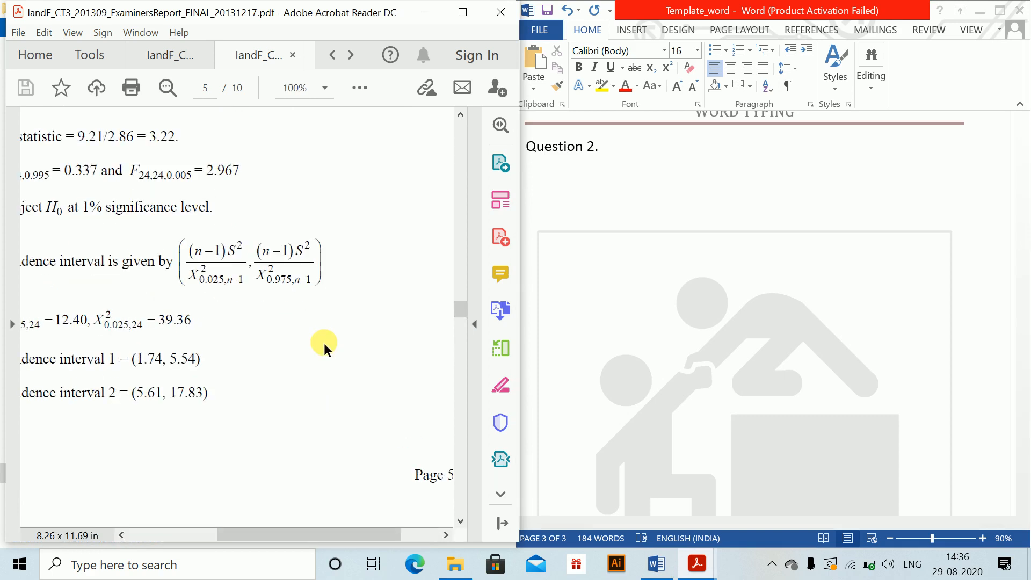
{"action": "scroll", "coordinate": [323, 343], "scroll_direction": "down", "scroll_amount": 1}
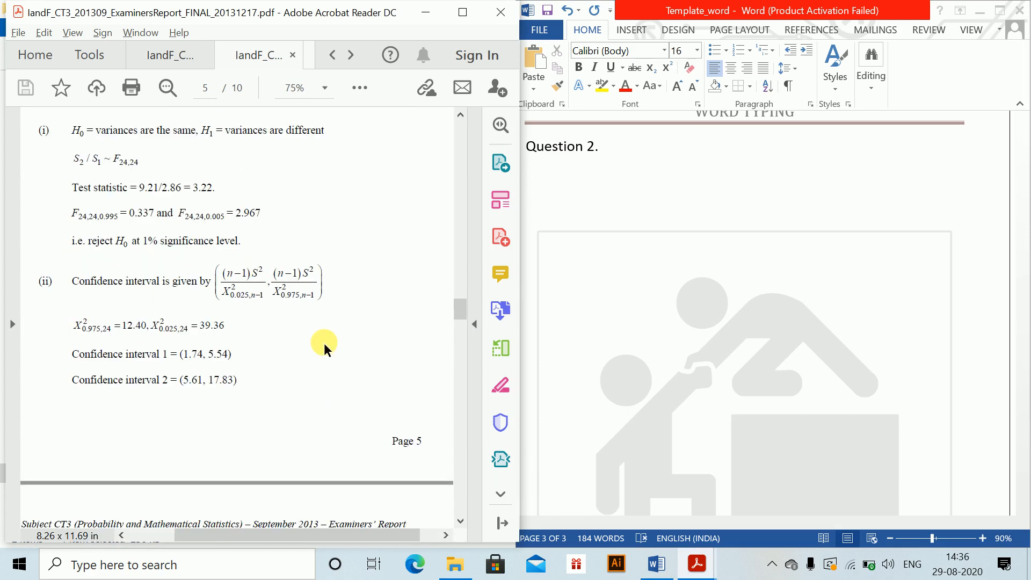
{"action": "scroll", "coordinate": [324, 343], "scroll_direction": "up", "scroll_amount": 2}
{"action": "scroll", "coordinate": [327, 348], "scroll_direction": "left", "scroll_amount": 3}
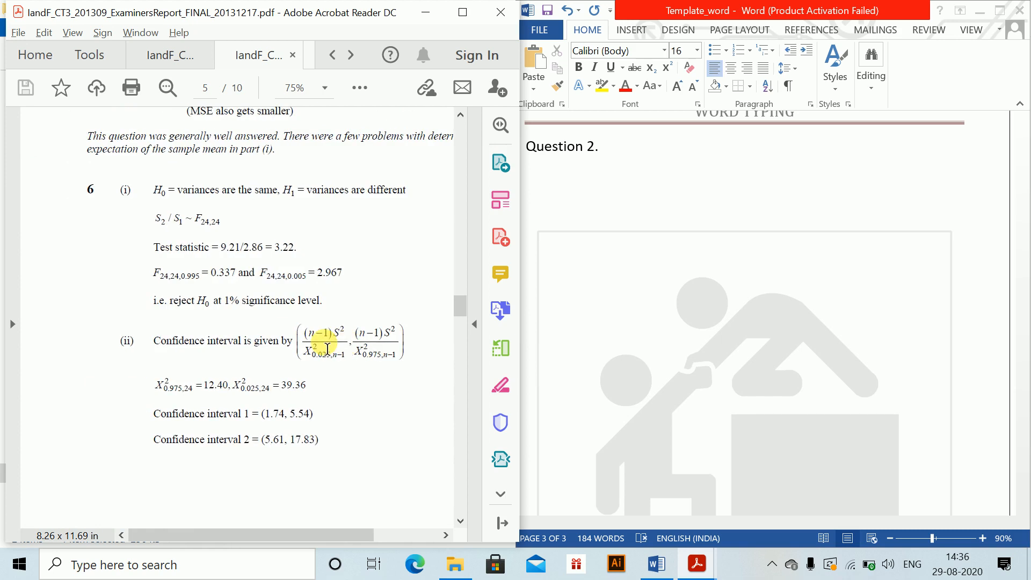
Step: Start part (i) under Question 2 with the equation H₀ = variances are same
{"action": "left_click", "coordinate": [654, 206]}
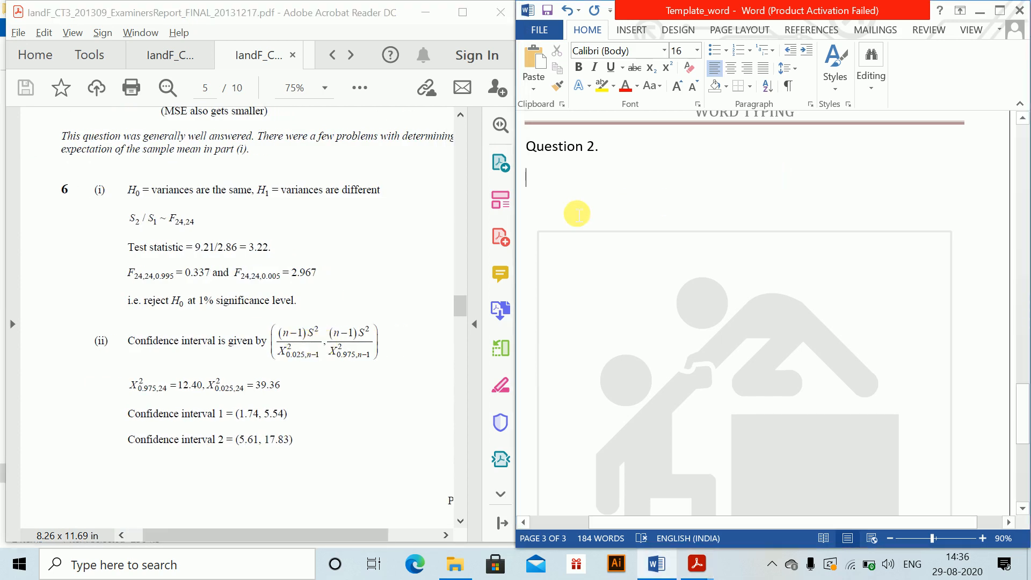
{"action": "type", "text": "(i)"}
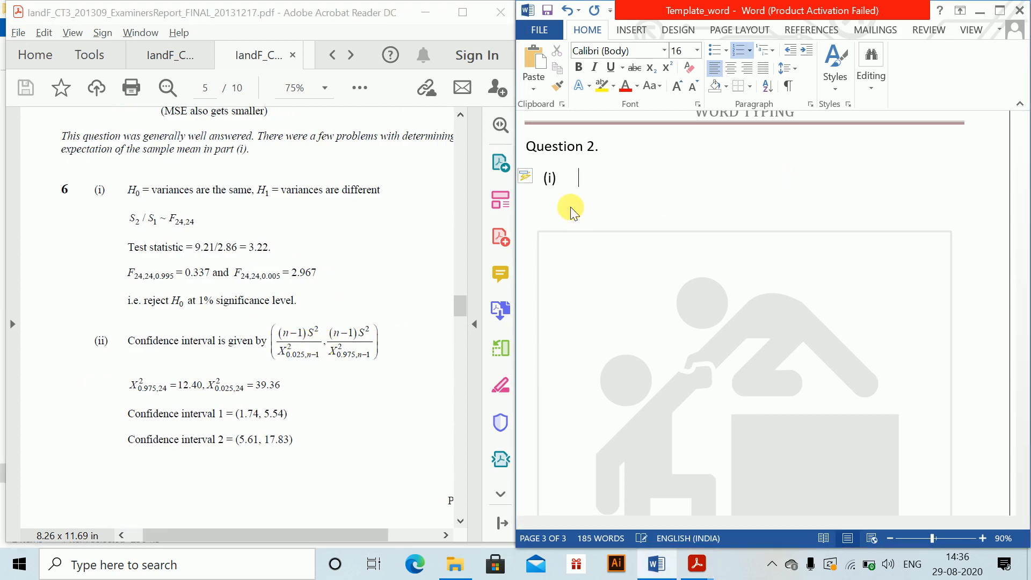
{"action": "key", "text": "alt+equal"}
{"action": "type", "text": "H_0 "}
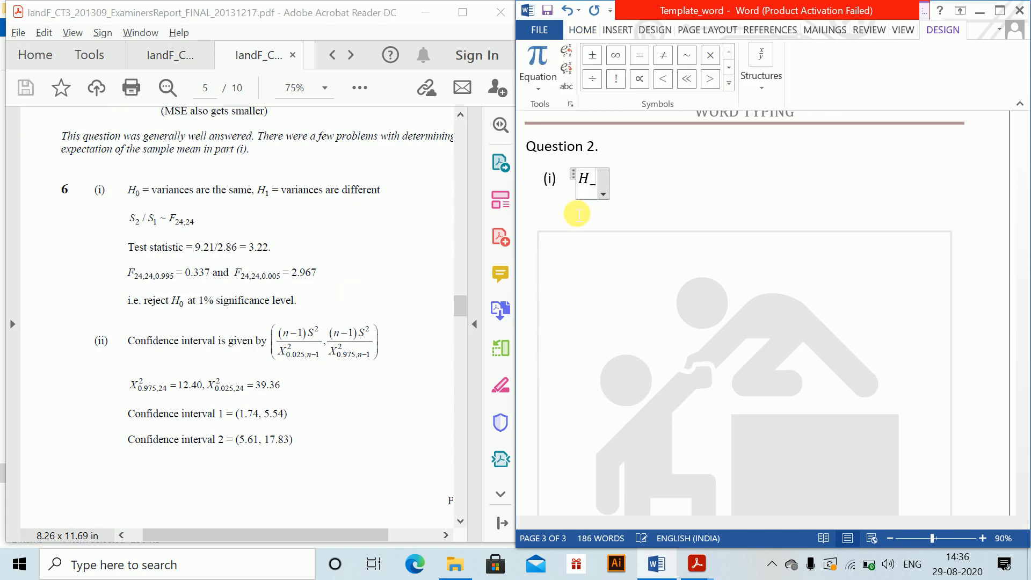
{"action": "type", "text": "="}
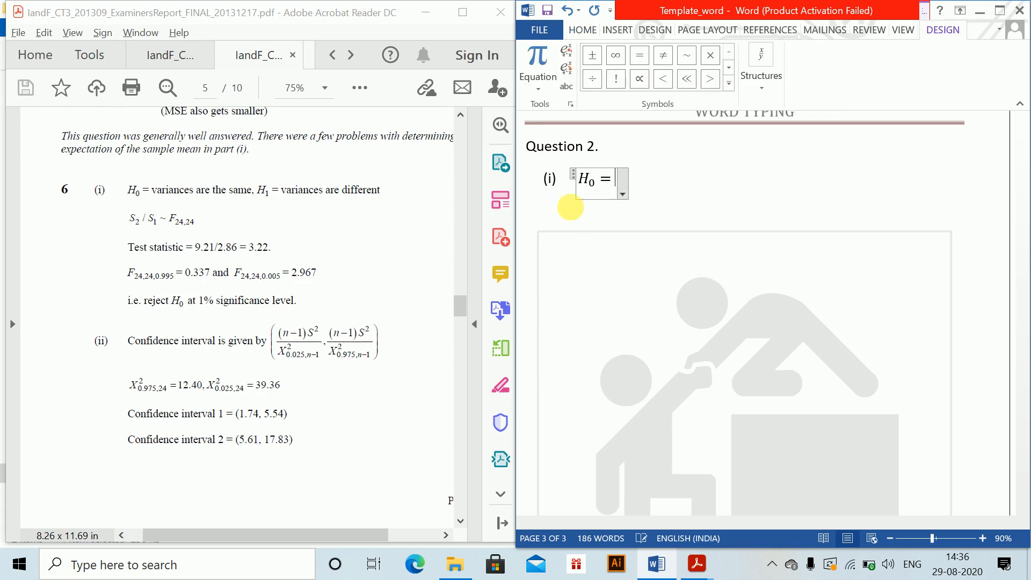
{"action": "type", "text": " variances are"}
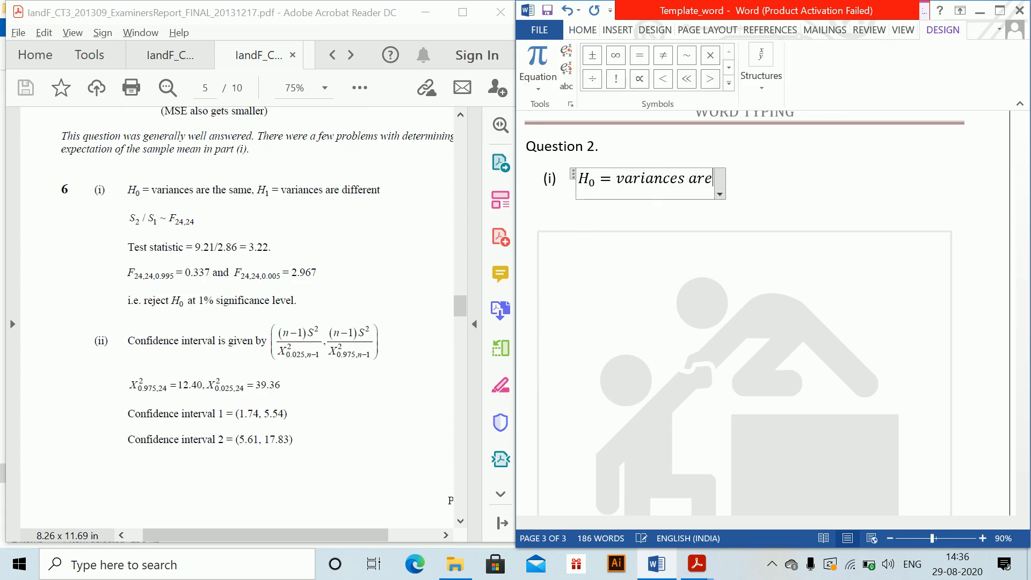
{"action": "type", "text": " same"}
Step: Add an unnumbered line below H₀ with the equation H₁ = varainces are different
{"action": "key", "text": "Return"}
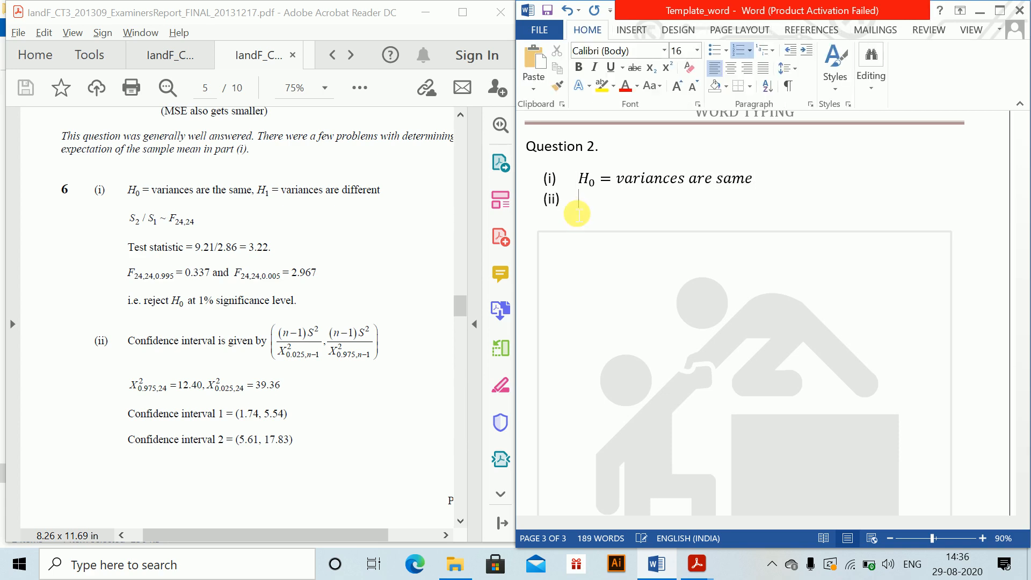
{"action": "key", "text": "BackSpace"}
{"action": "key", "text": "alt+equal"}
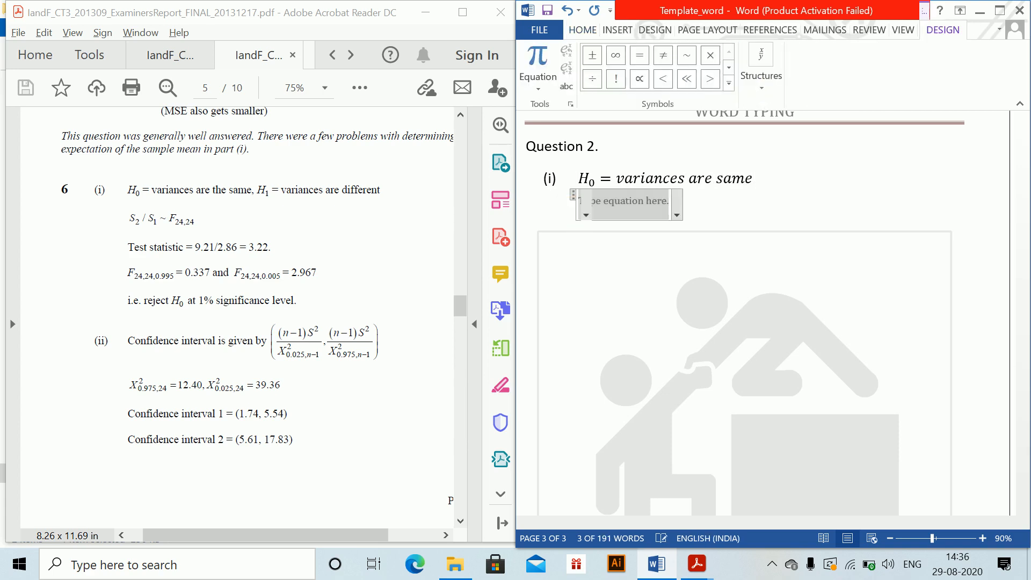
{"action": "type", "text": "H_1 = va"}
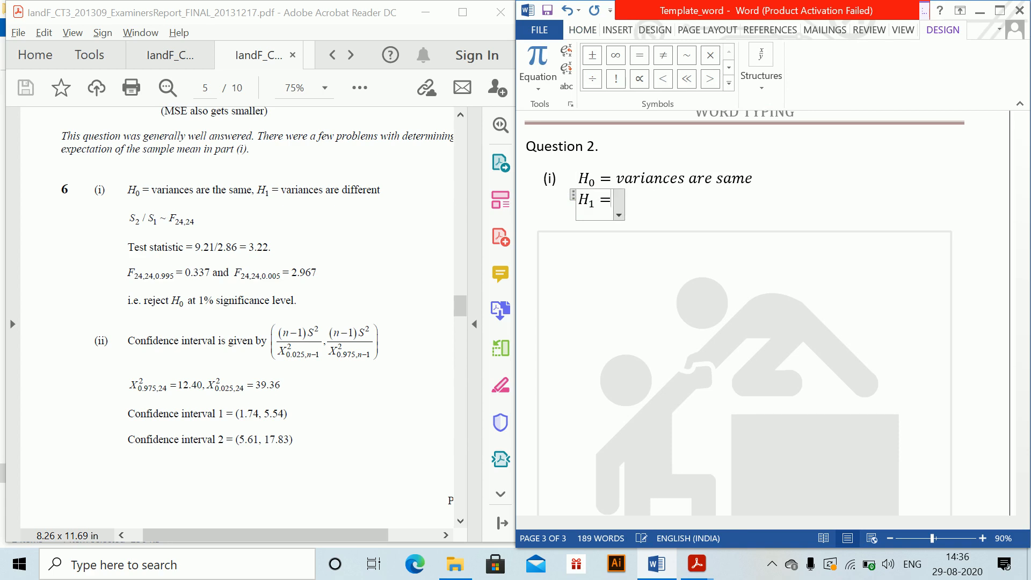
{"action": "type", "text": "raince s"}
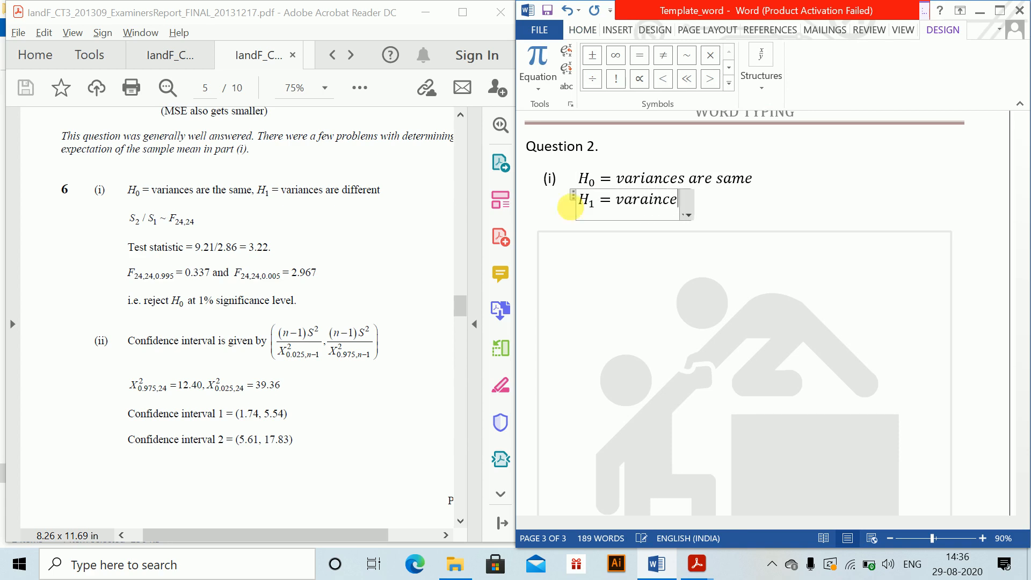
{"action": "key", "text": "BackSpace"}
{"action": "key", "text": "BackSpace"}
{"action": "type", "text": "s"}
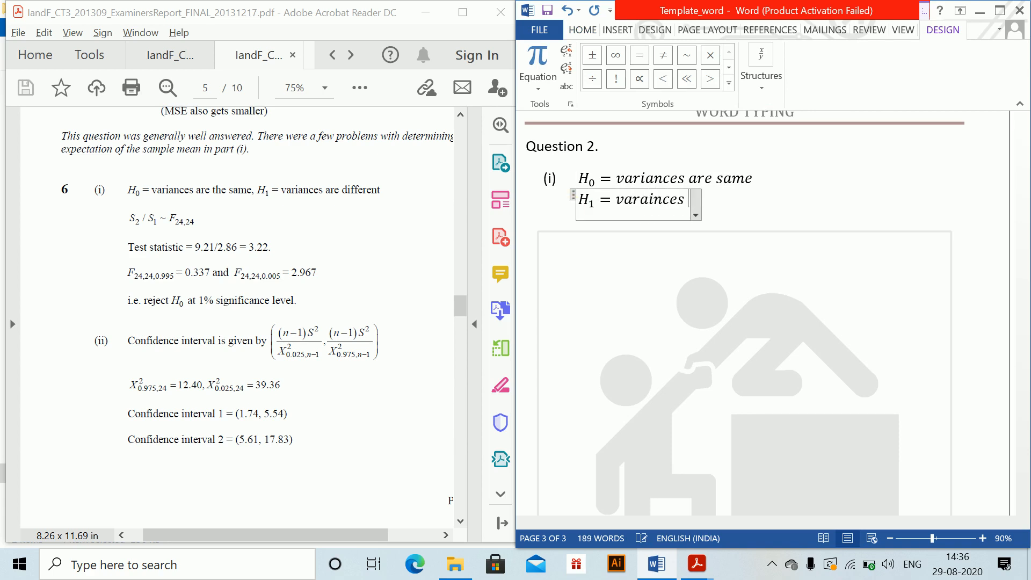
{"action": "type", "text": " are different"}
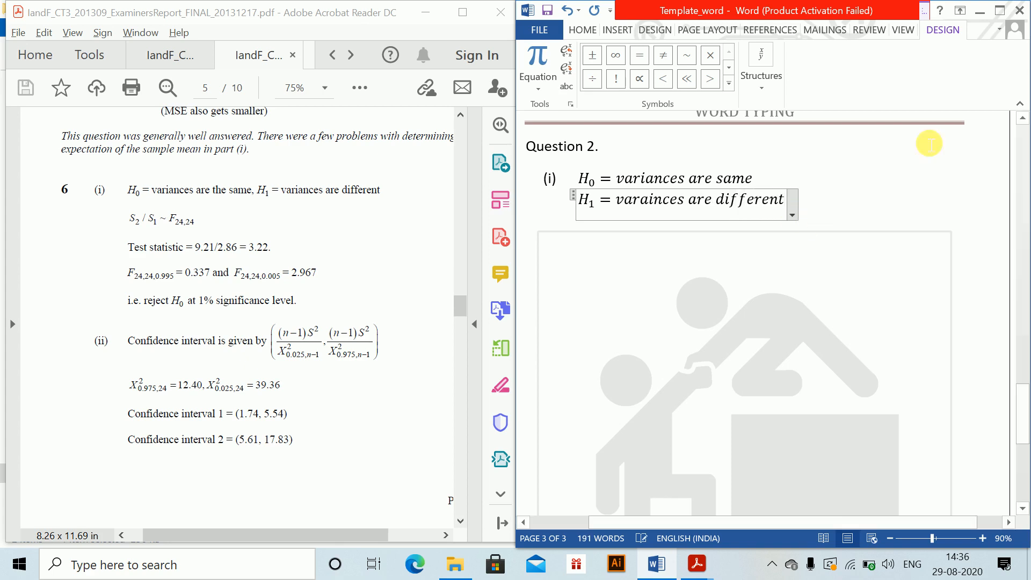
{"action": "left_click", "coordinate": [858, 209]}
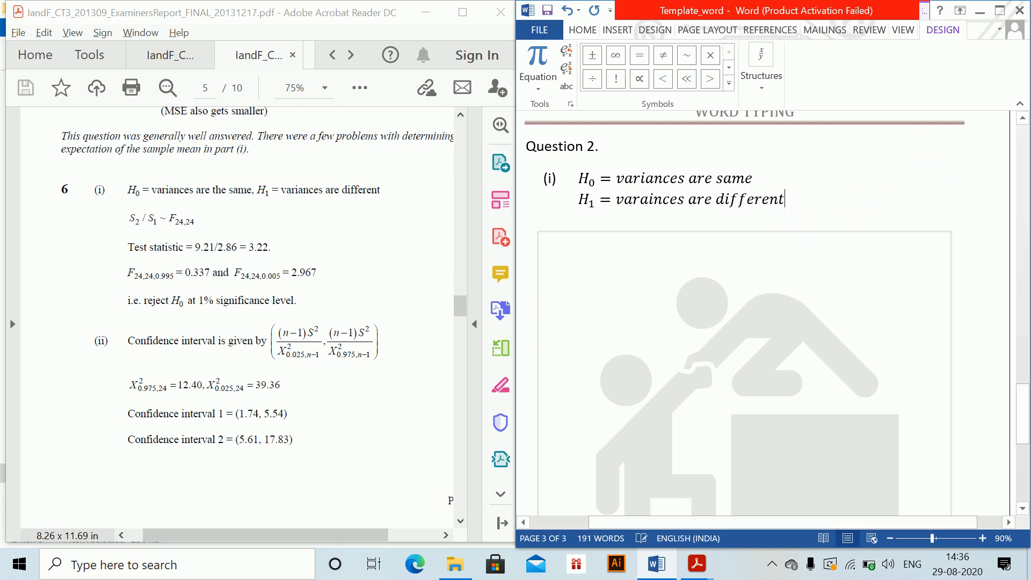
Step: Insert the equation S₁/S₂ ~ F₂₄,₂₄ with a stacked fraction below the hypotheses
{"action": "key", "text": "Return"}
{"action": "key", "text": "alt+equal"}
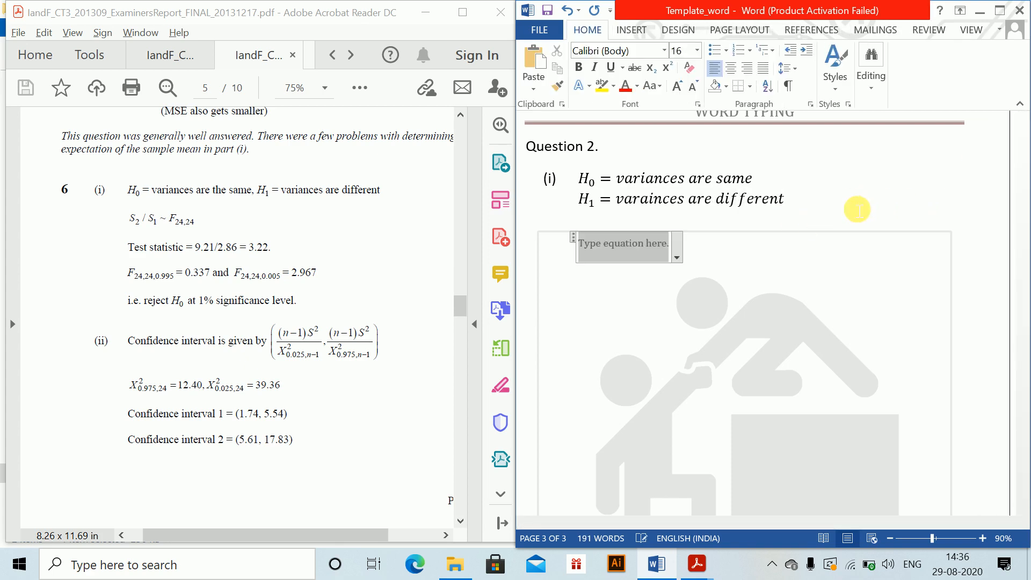
{"action": "type", "text": "S_1/"}
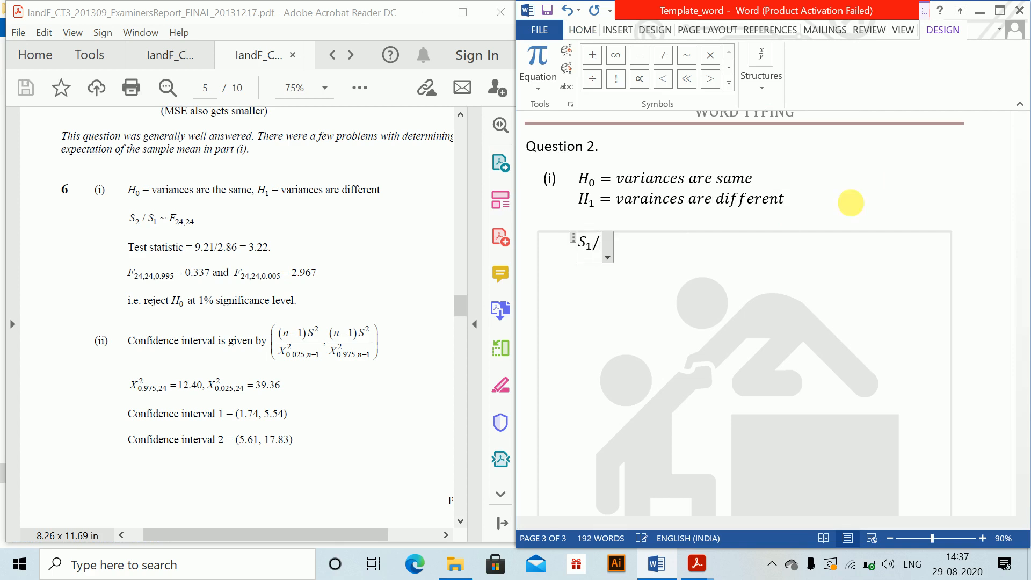
{"action": "type", "text": "S_2 ~"}
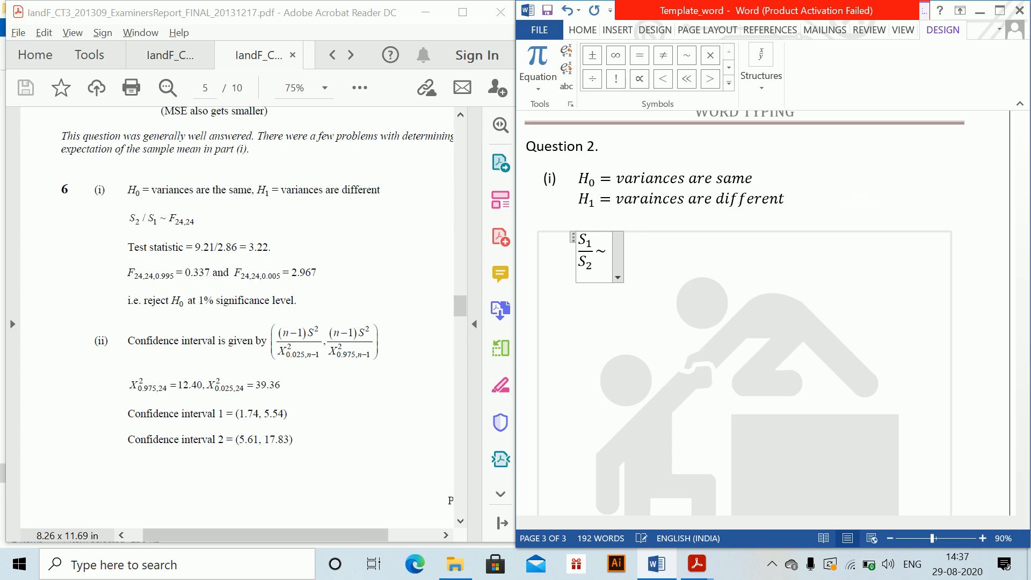
{"action": "type", "text": "F_(24"}
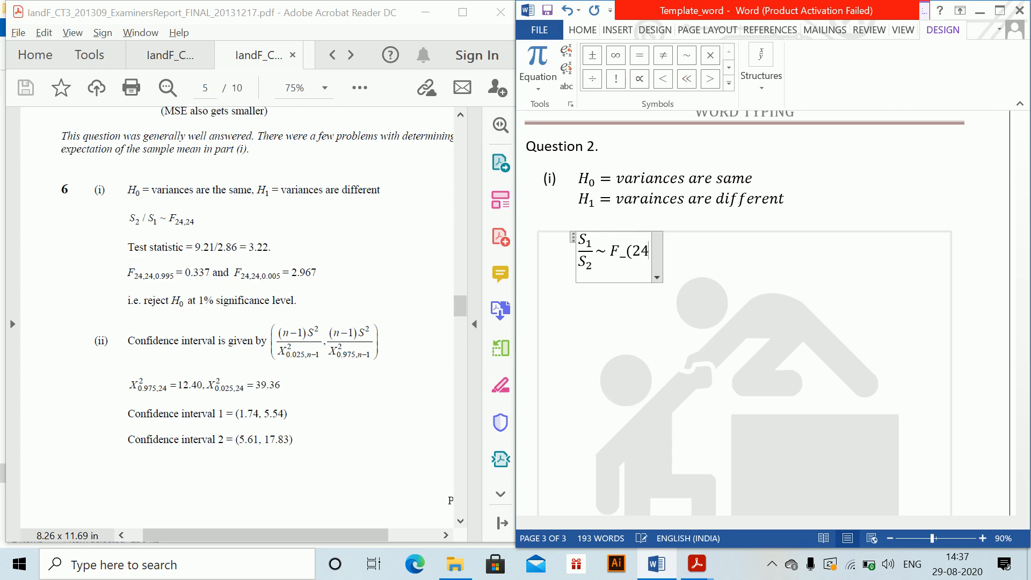
{"action": "type", "text": ",24)"}
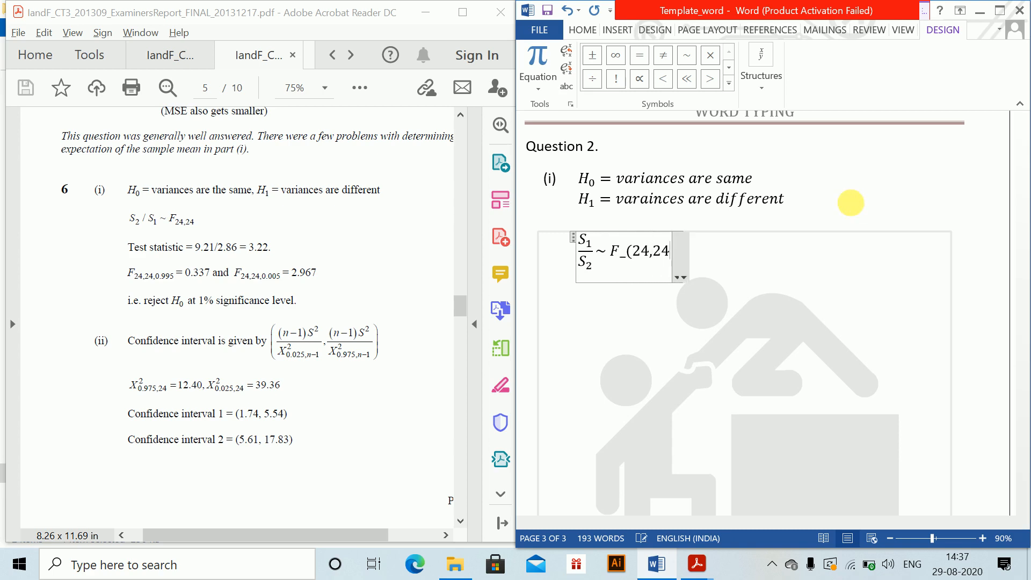
{"action": "left_click", "coordinate": [799, 272]}
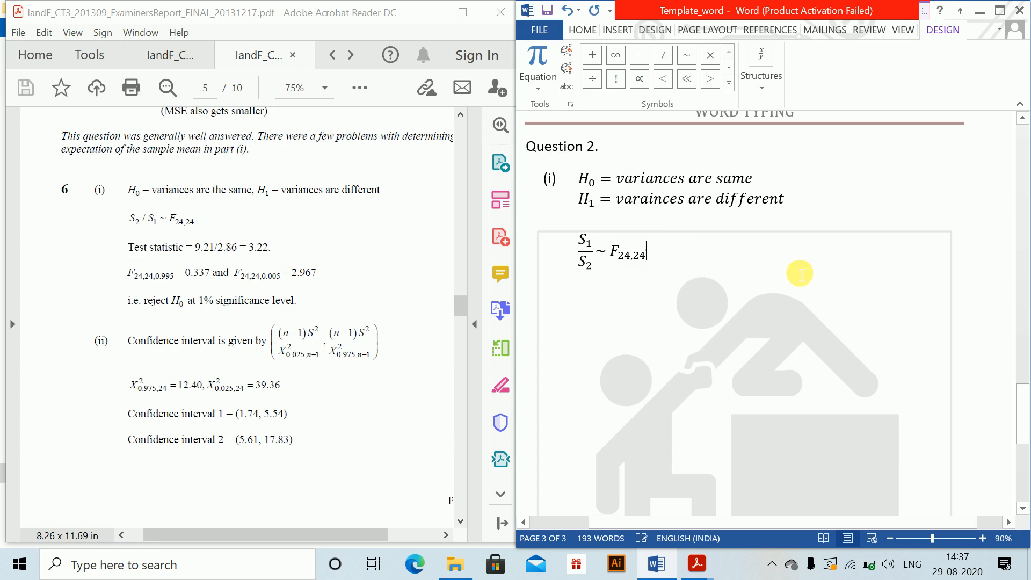
Step: Write the label "Test Statistic =" on a separate line below the F-distribution equation
{"action": "type", "text": "Te"}
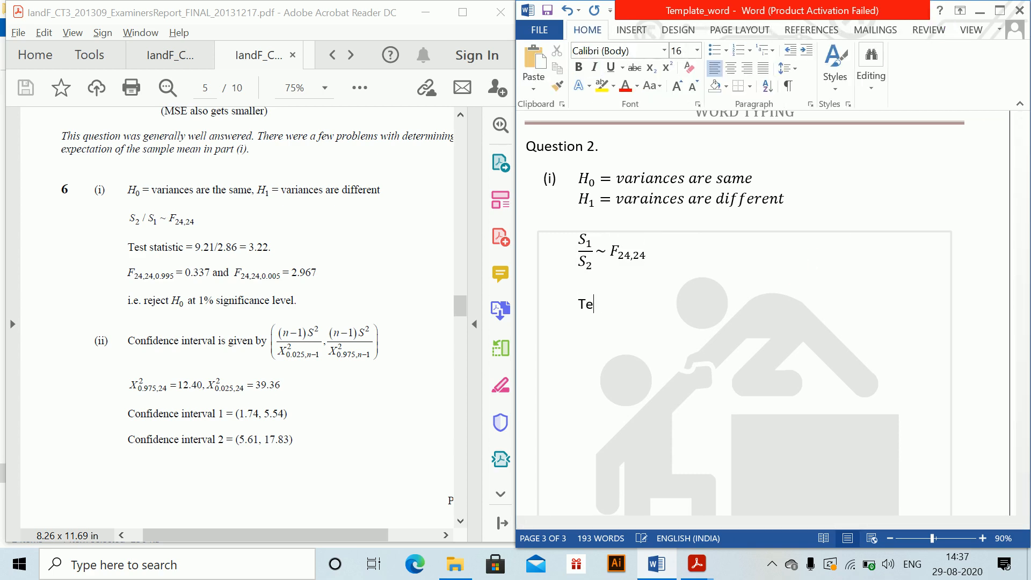
{"action": "type", "text": "st Statos"}
{"action": "type", "text": "tiuc"}
{"action": "key", "text": "BackSpace"}
{"action": "key", "text": "BackSpace"}
{"action": "key", "text": "BackSpace"}
{"action": "type", "text": "c ="}
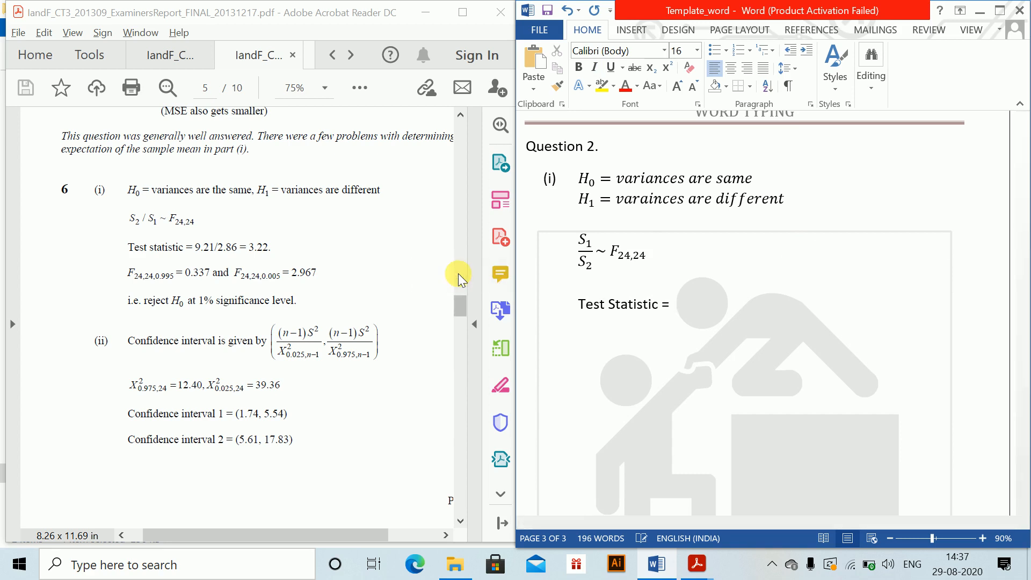
Step: Insert the equation 9.21/2.86 = 3.22 with a stacked fraction after the Test Statistic label, ending the line
{"action": "key", "text": "alt+equal"}
{"action": "type", "text": "9.2"}
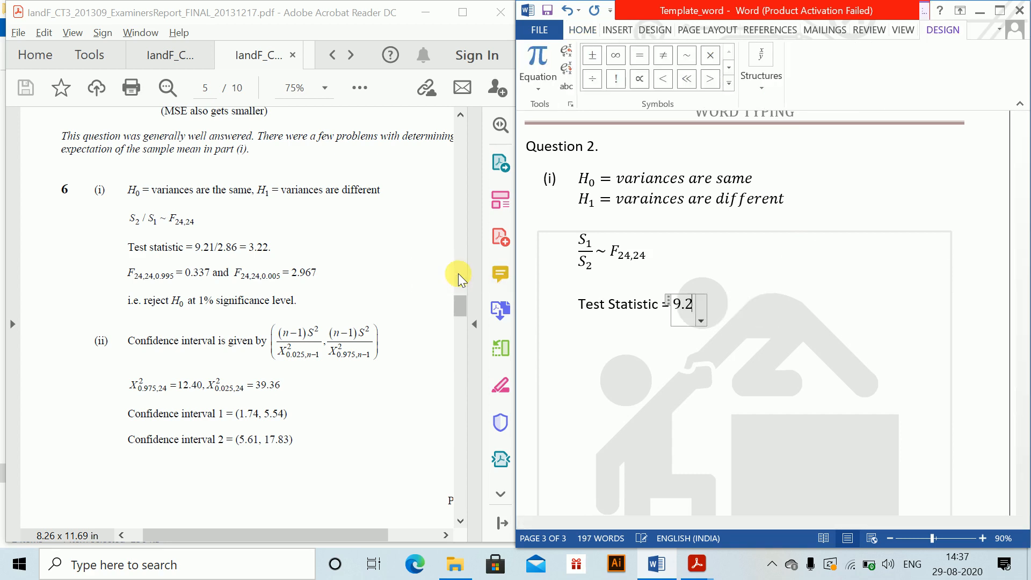
{"action": "type", "text": "1/2.8"}
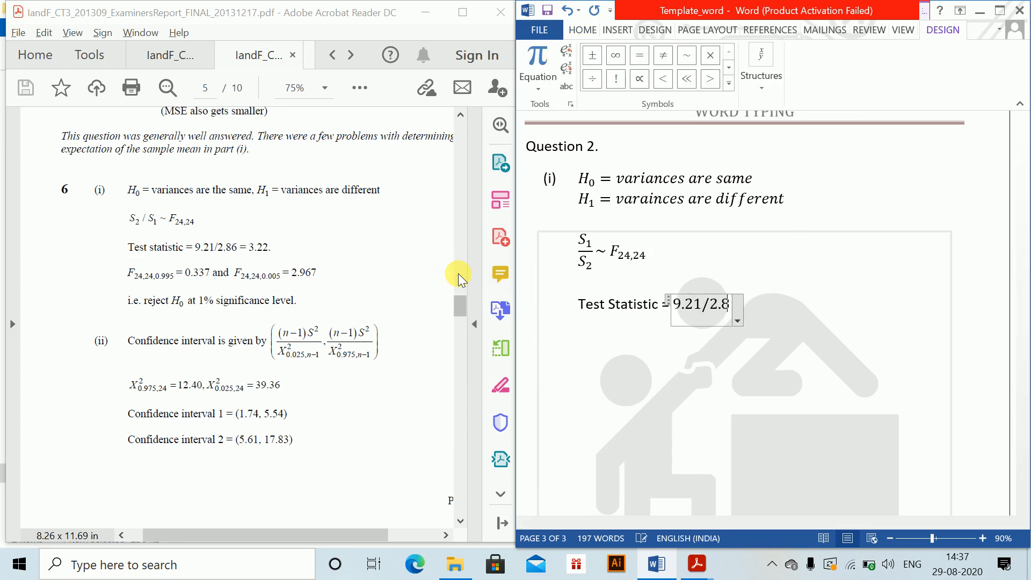
{"action": "type", "text": "6 = "}
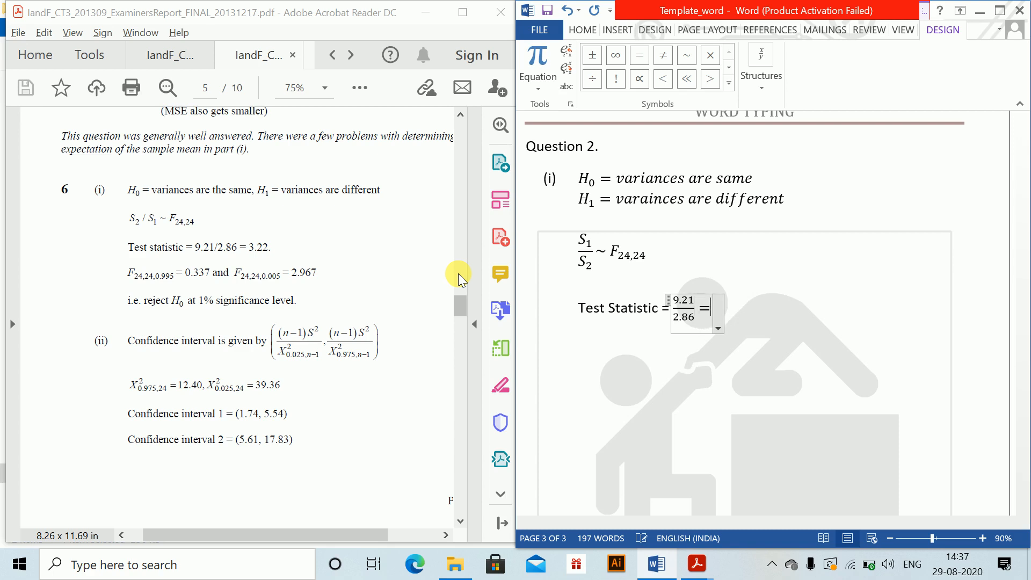
{"action": "type", "text": "3.22"}
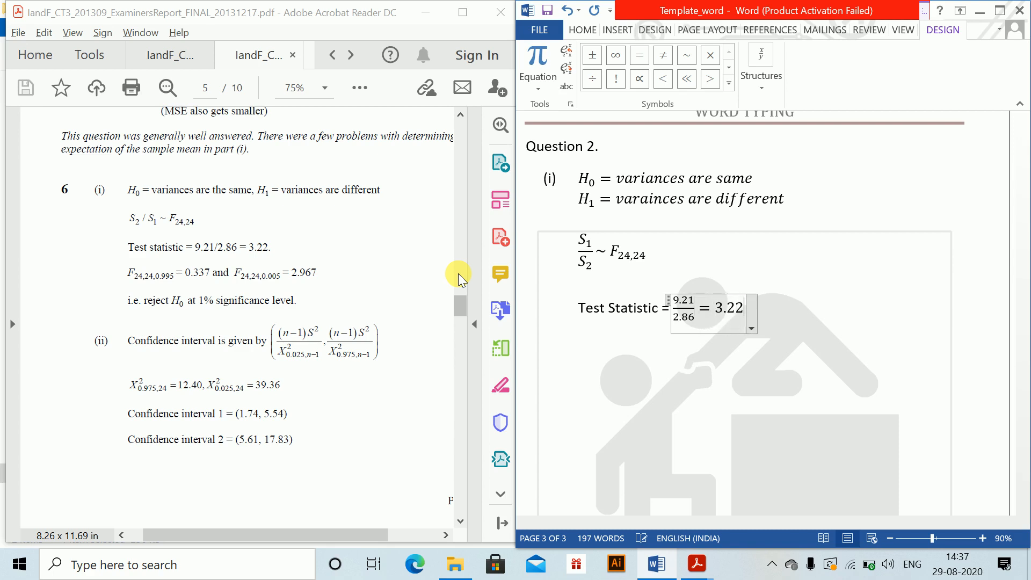
{"action": "key", "text": "Right"}
{"action": "key", "text": "Return"}
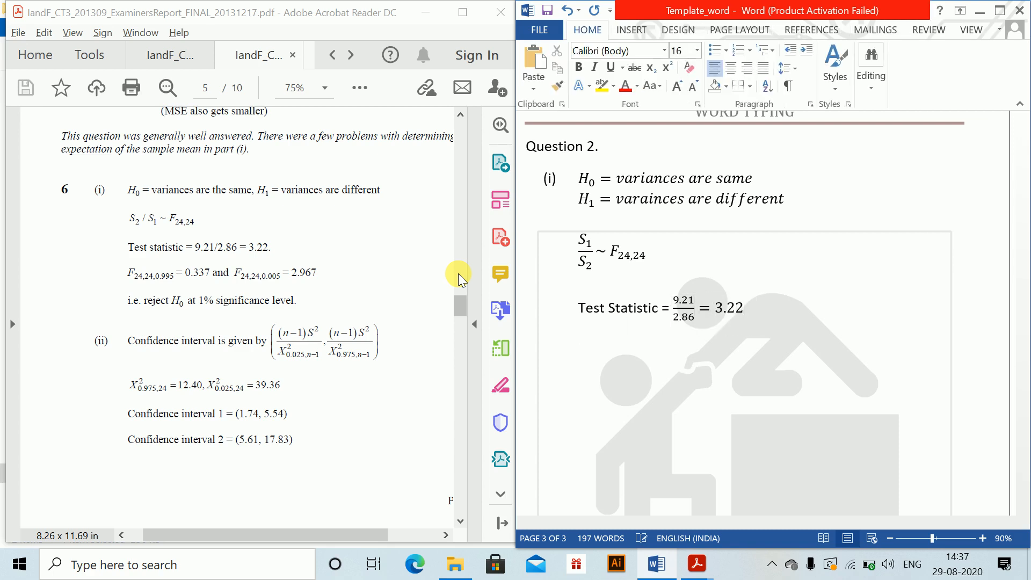
Step: Insert the equation F = 0.337 with the subscript 24,24,0.995 on the line below the test statistic
{"action": "key", "text": "alt+equal"}
{"action": "type", "text": "F"}
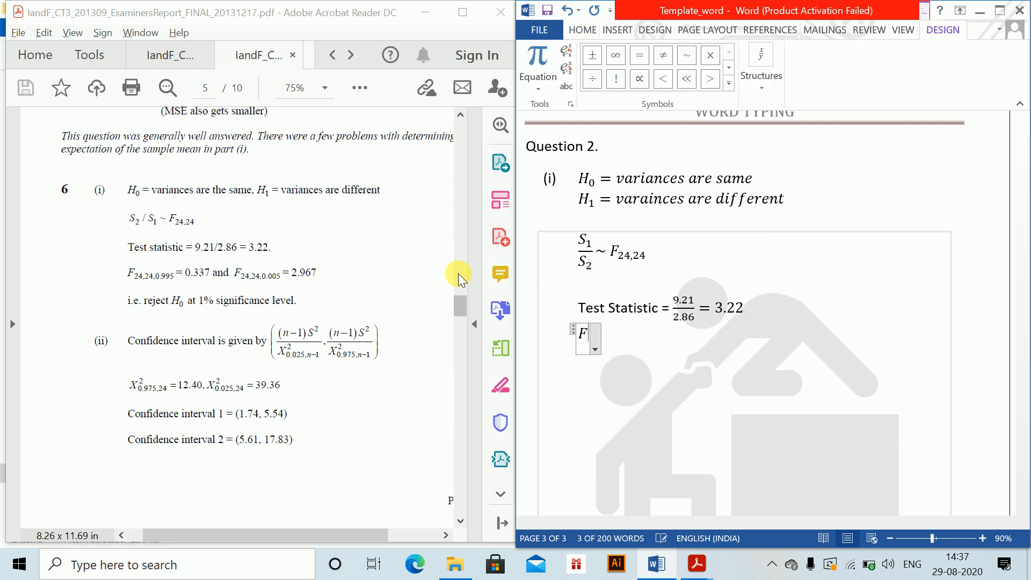
{"action": "type", "text": "_("}
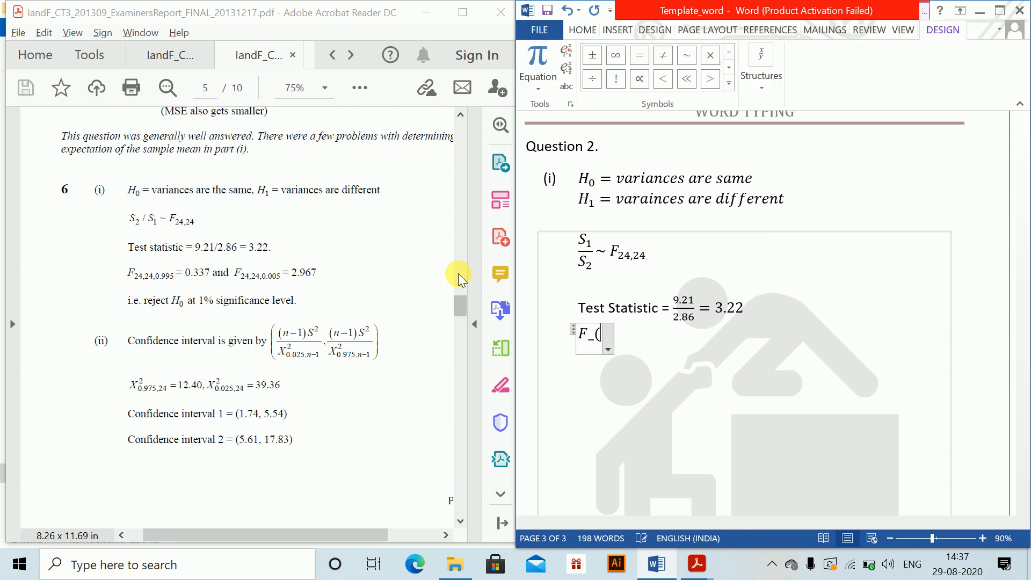
{"action": "type", "text": "24"}
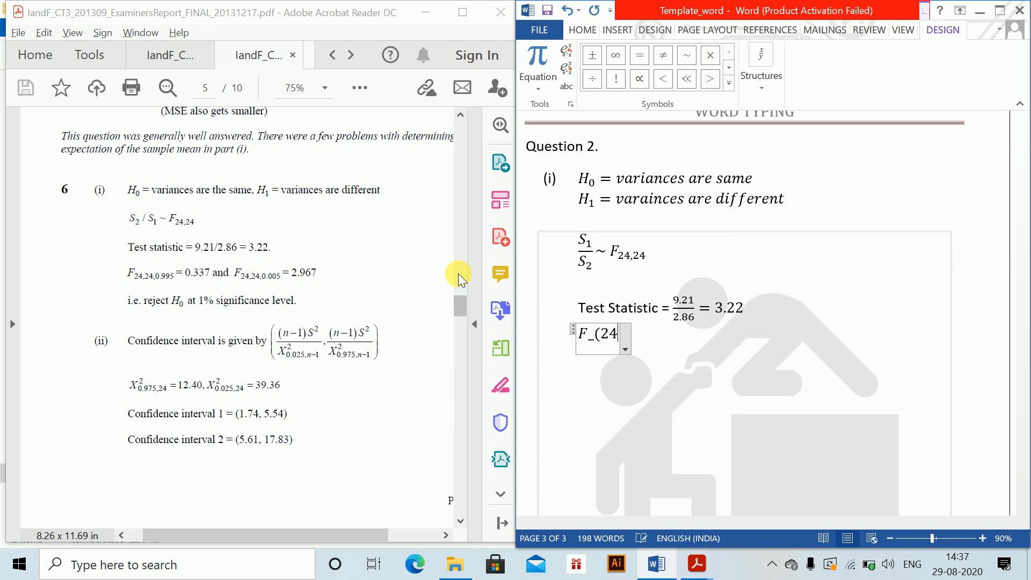
{"action": "type", "text": ",24"}
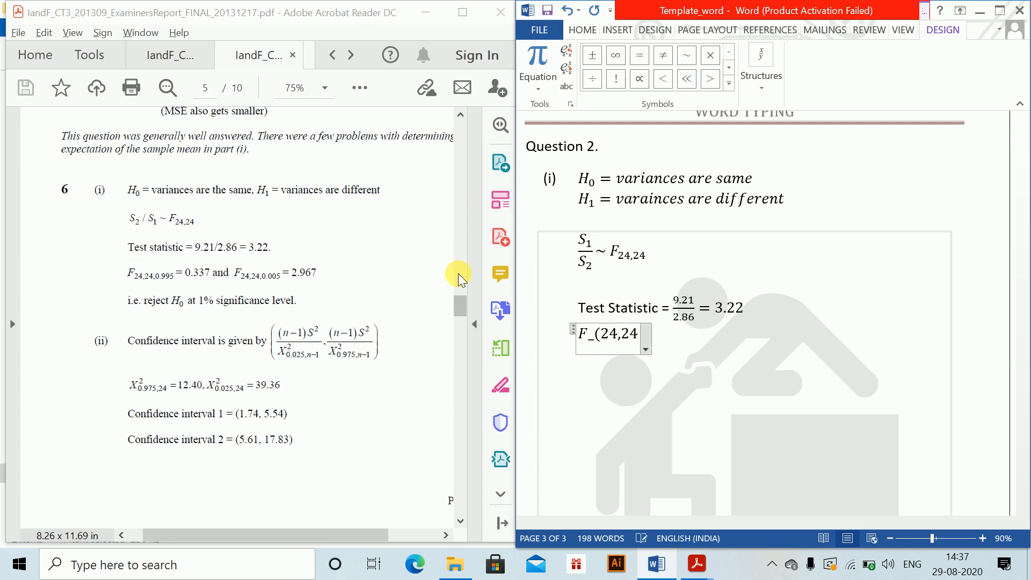
{"action": "type", "text": ",0.995"}
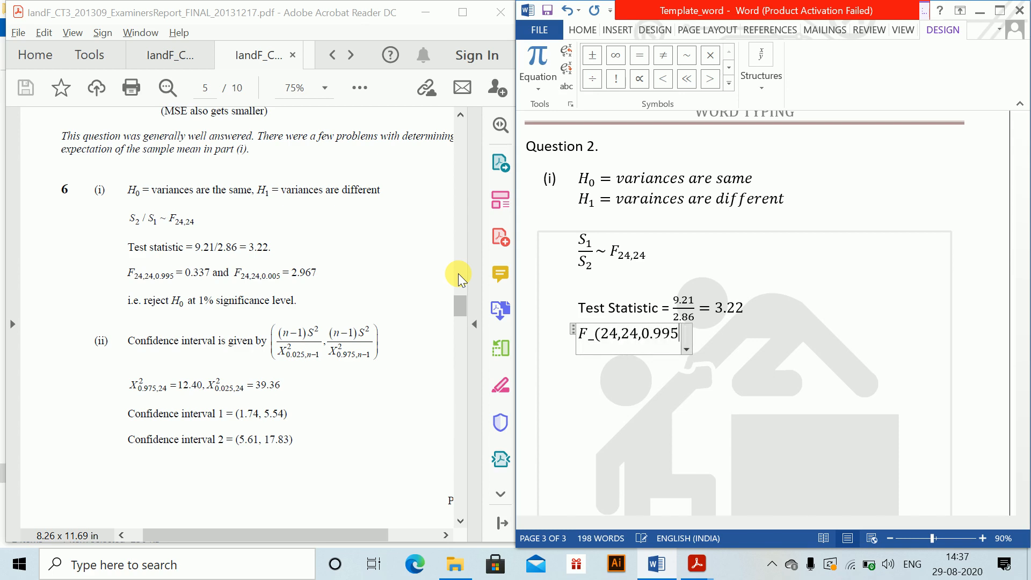
{"action": "type", "text": ") = 0"}
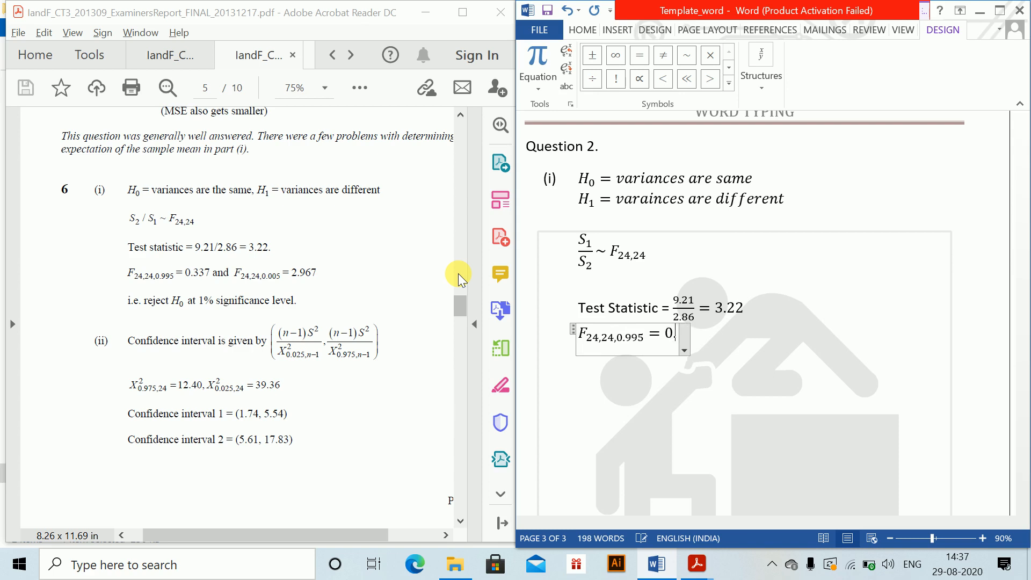
{"action": "type", "text": ".337"}
{"action": "key", "text": "Return"}
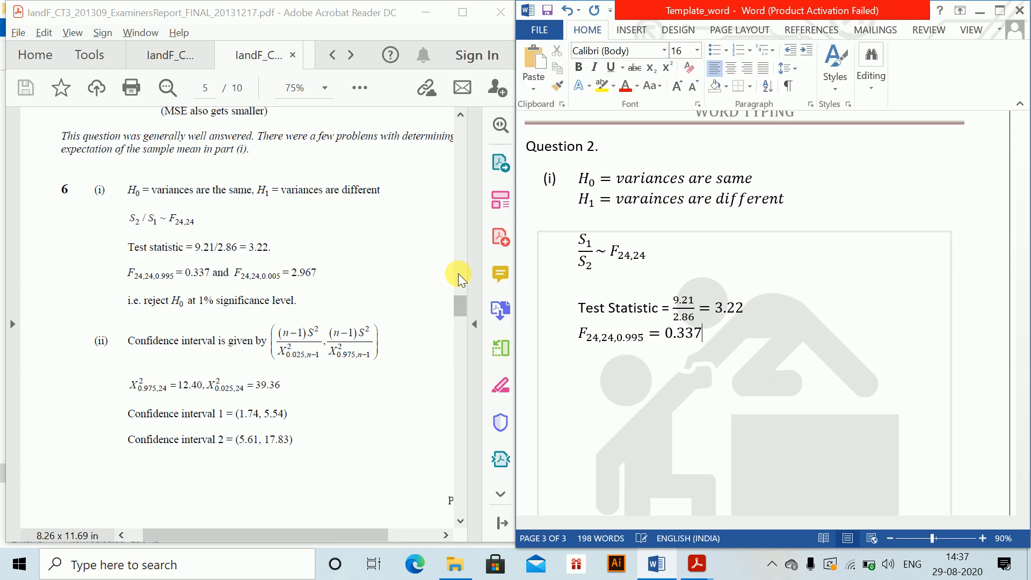
Step: Insert the equation F = 2.967 with the subscript 24,24,0.005 below the first critical value
{"action": "key", "text": "alt+equal"}
{"action": "type", "text": "F"}
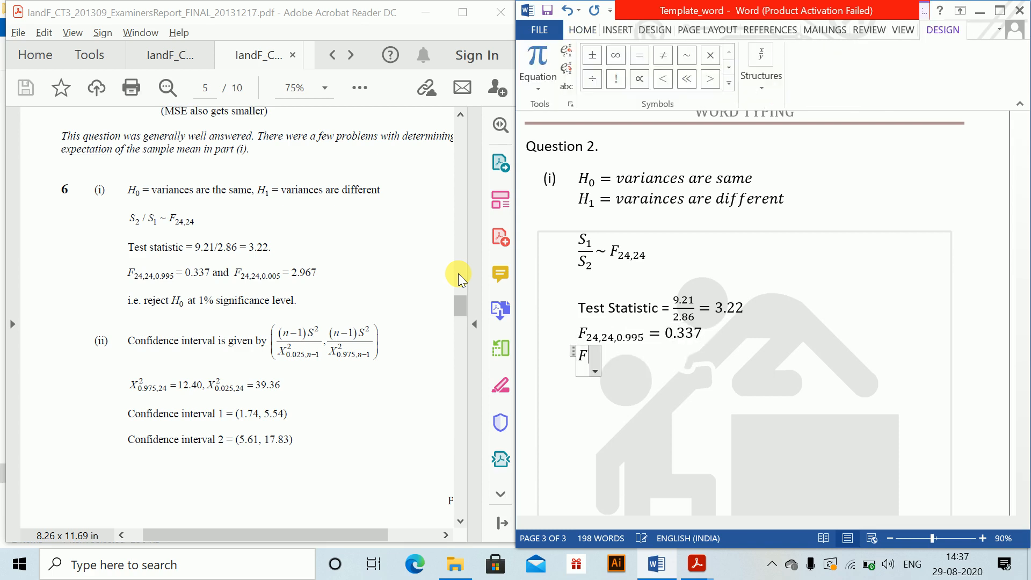
{"action": "type", "text": "_"}
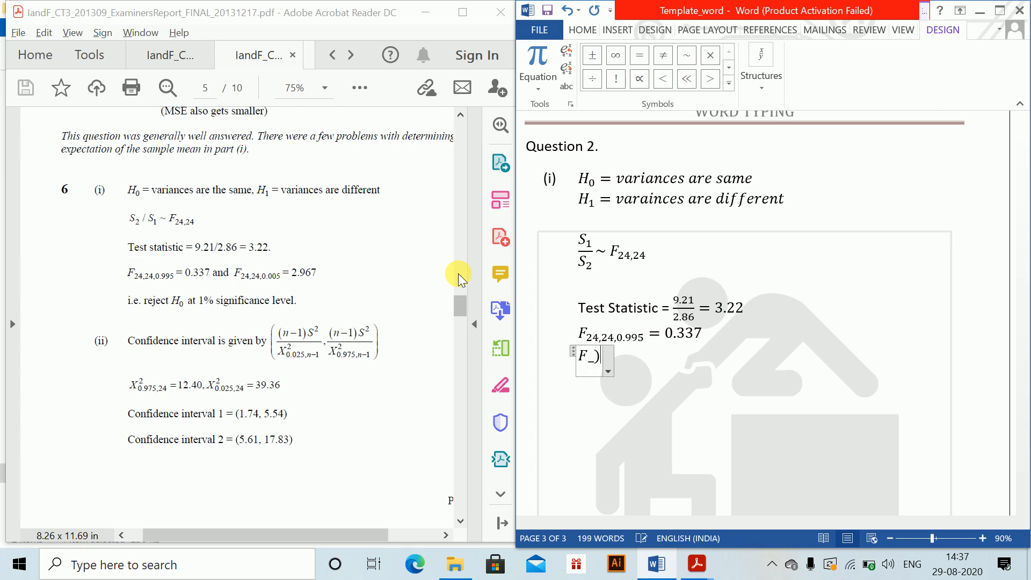
{"action": "type", "text": "(24"}
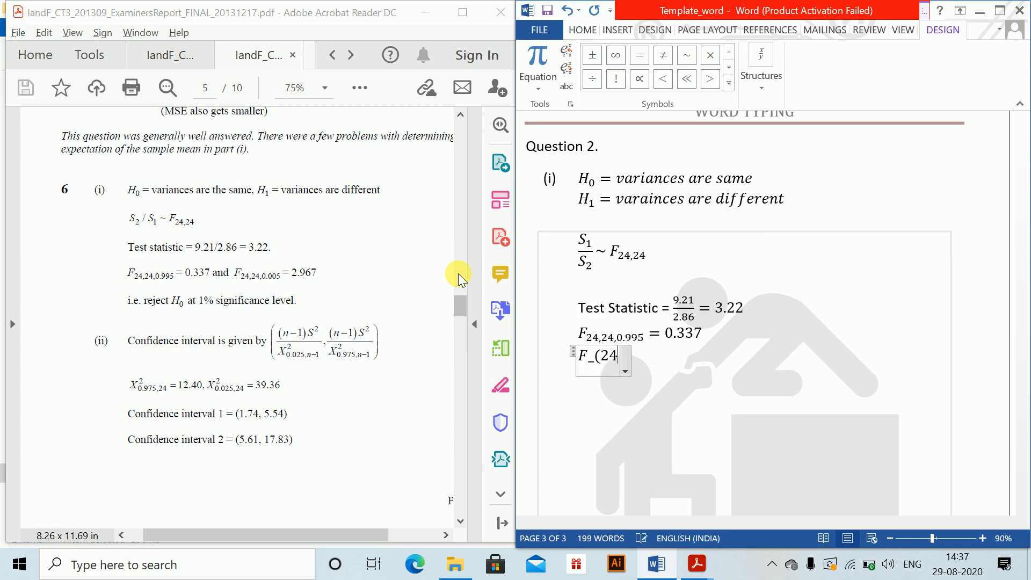
{"action": "type", "text": ",24,0"}
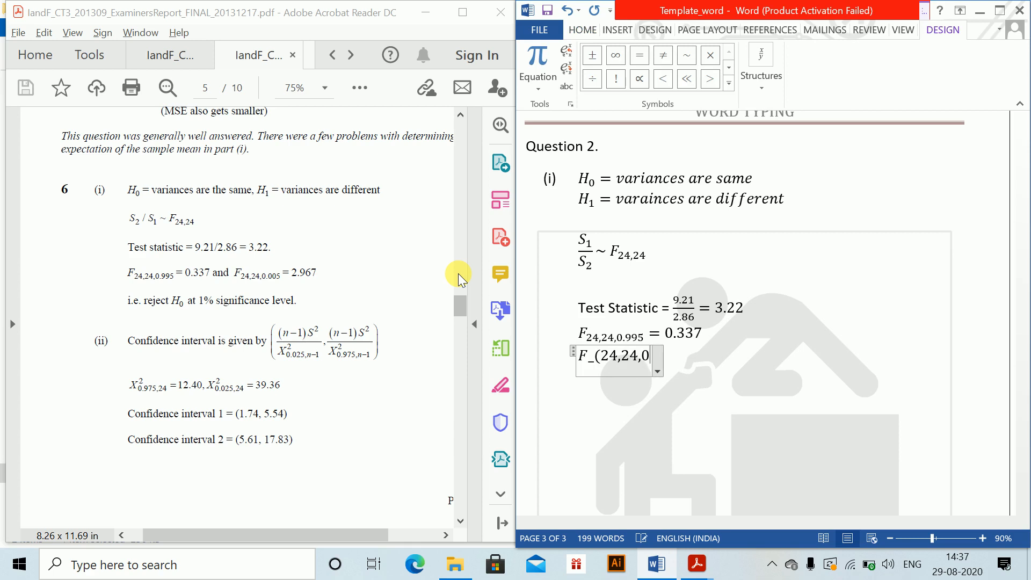
{"action": "type", "text": ".0005"}
{"action": "key", "text": "BackSpace"}
{"action": "key", "text": "BackSpace"}
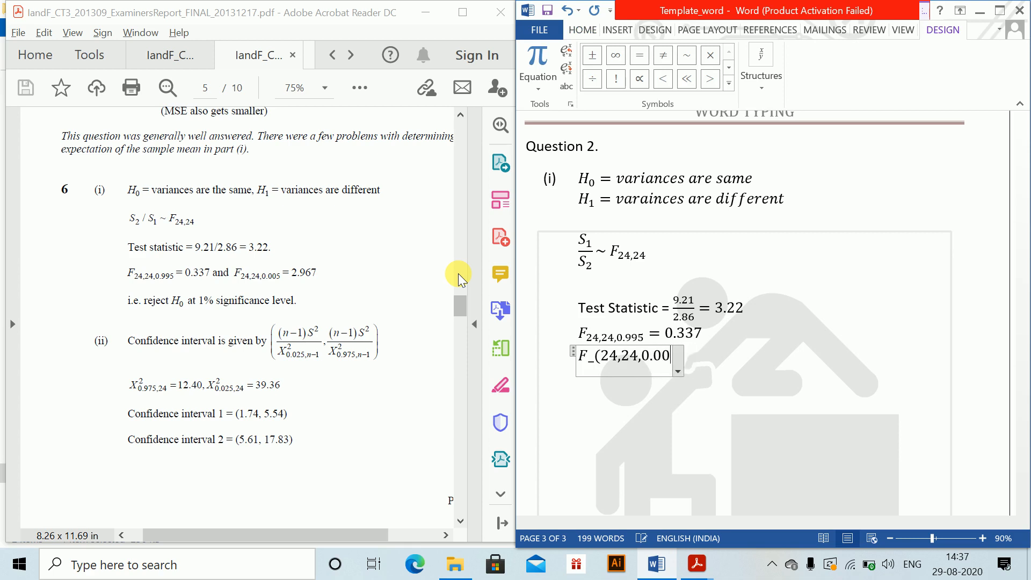
{"action": "type", "text": "5) ="}
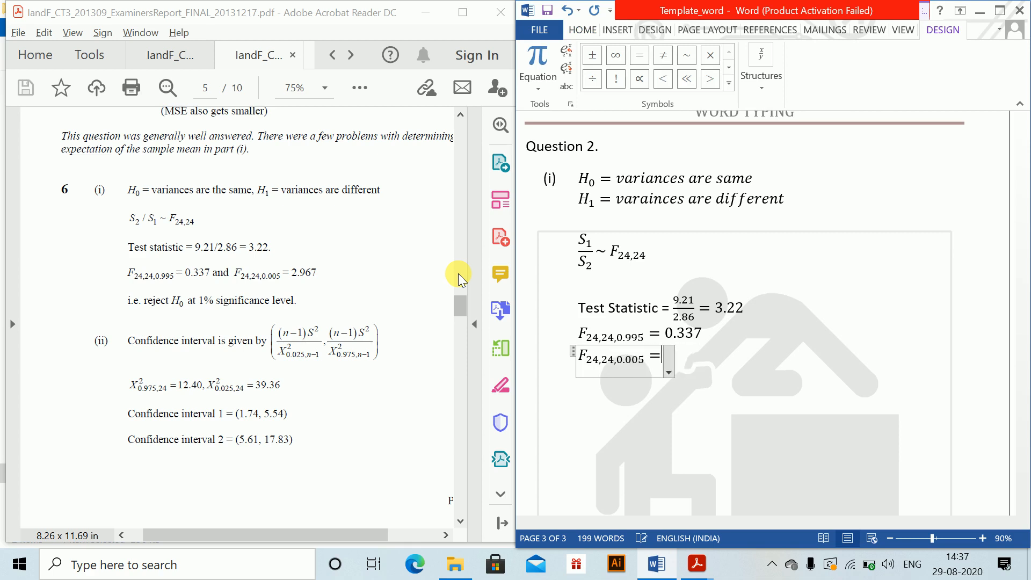
{"action": "type", "text": "2.967"}
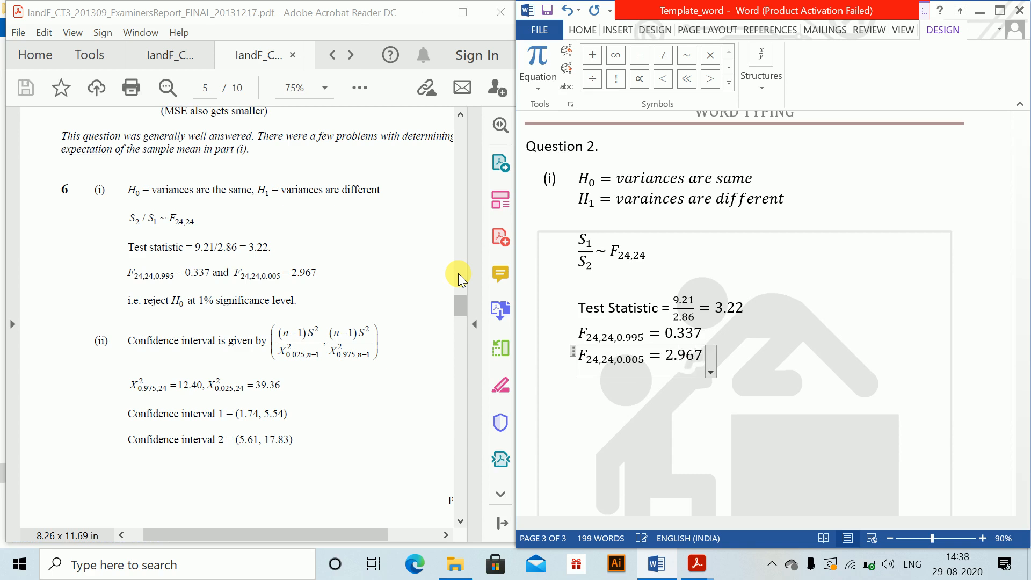
{"action": "key", "text": "Return"}
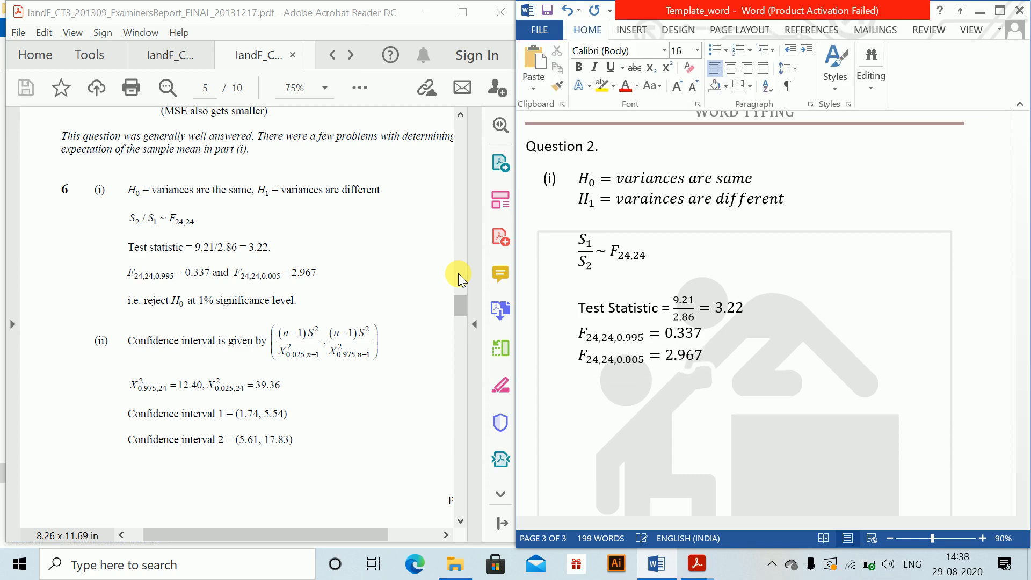
Step: After a blank line, write "Since the TS is greater than the critical values / out of the region"
{"action": "key", "text": "Return"}
{"action": "type", "text": "Since the TS"}
{"action": "key", "text": "BackSpace"}
{"action": "key", "text": "BackSpace"}
{"action": "key", "text": "BackSpace"}
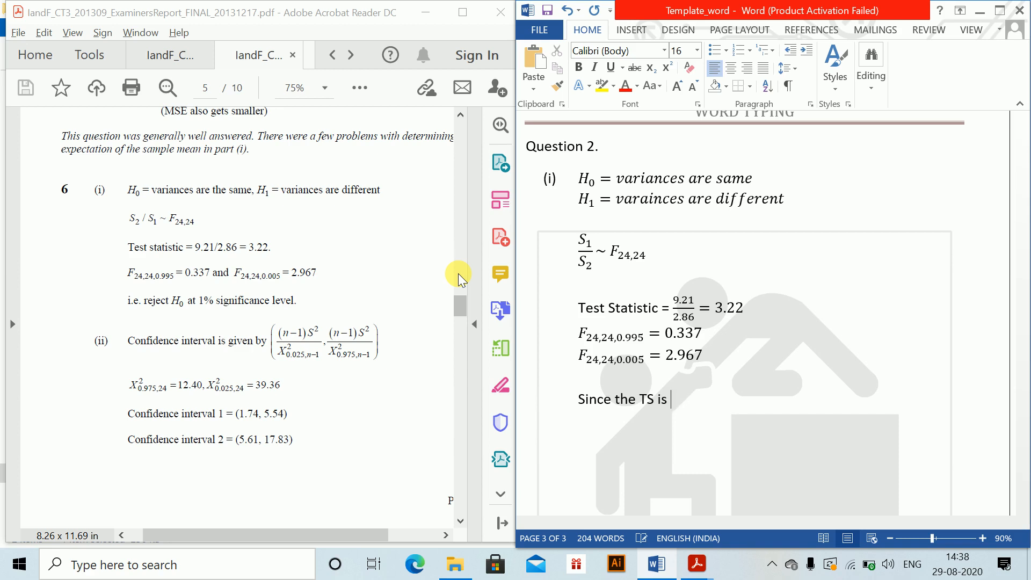
{"action": "type", "text": "greater than the cr"}
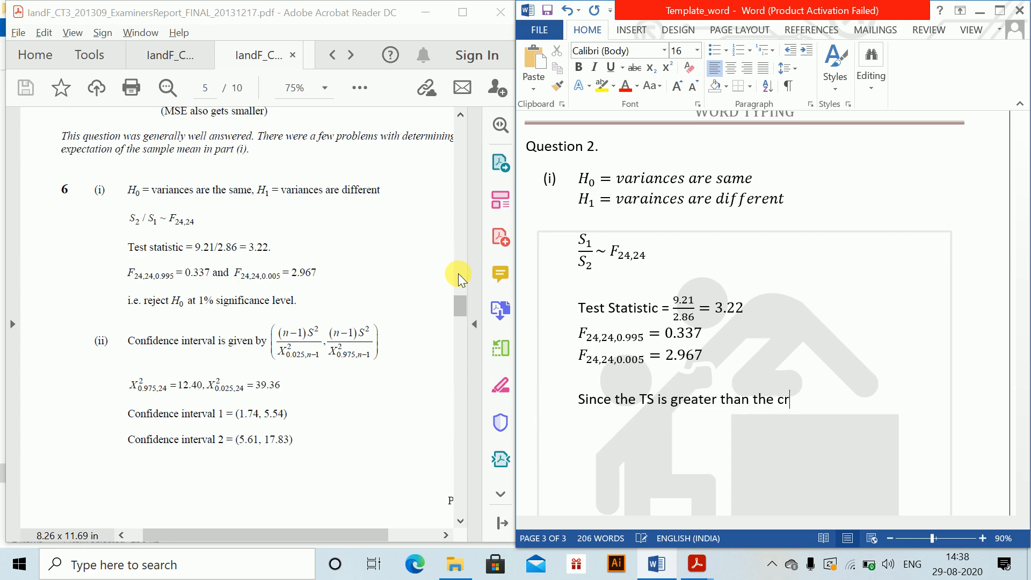
{"action": "type", "text": "itical values / ou"}
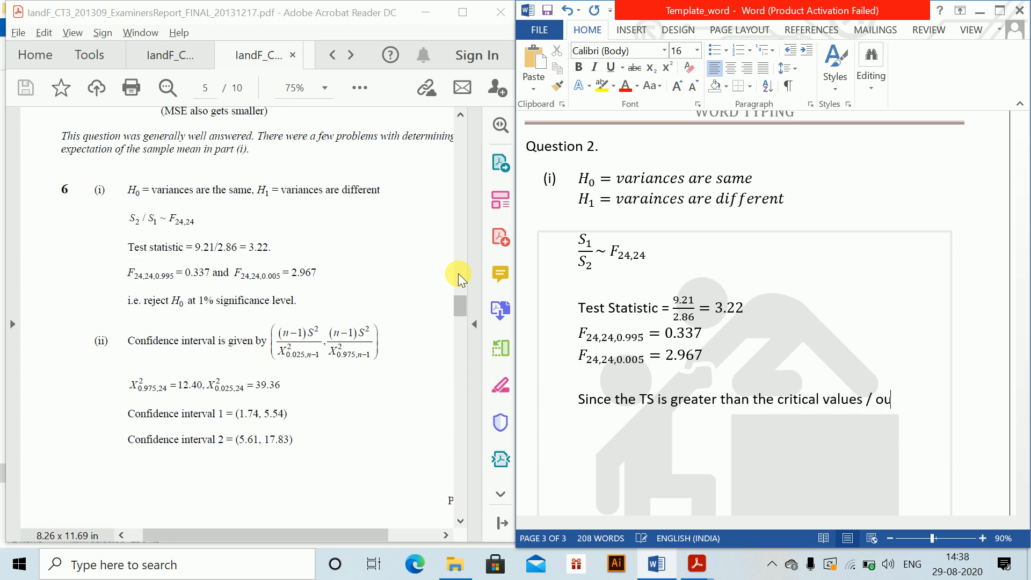
{"action": "type", "text": "t of"}
{"action": "type", "text": " the region "}
Step: On the following line, write "we have sufficient evidence to reject H₀ at 1% level of significance." with H₀ as an equation
{"action": "type", "text": "we have su"}
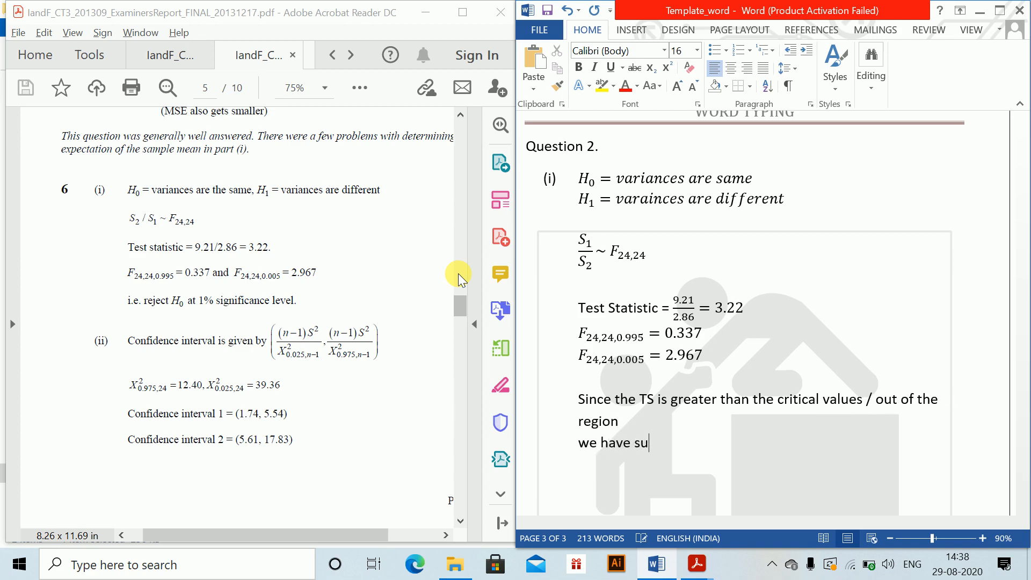
{"action": "type", "text": "fficient evidence to"}
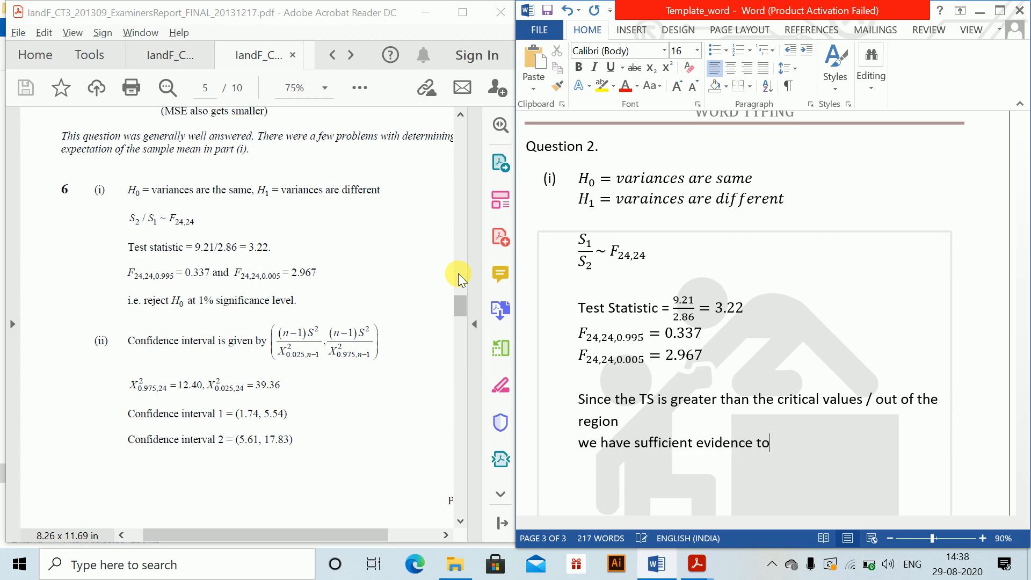
{"action": "type", "text": " reject"}
{"action": "key", "text": "alt+equal"}
{"action": "type", "text": "H_0"}
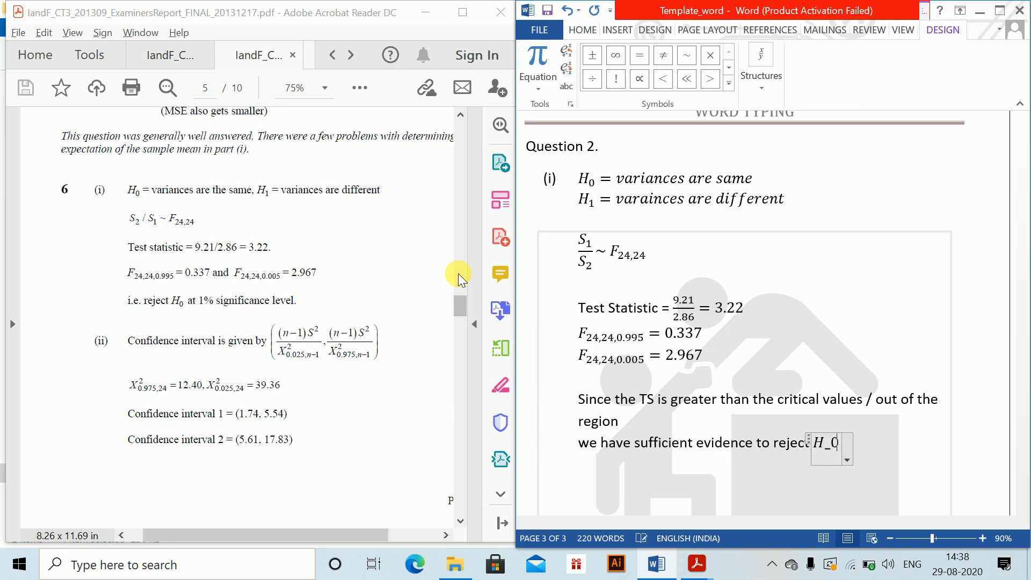
{"action": "key", "text": "Right"}
{"action": "type", "text": "a"}
{"action": "type", "text": "t 1%"}
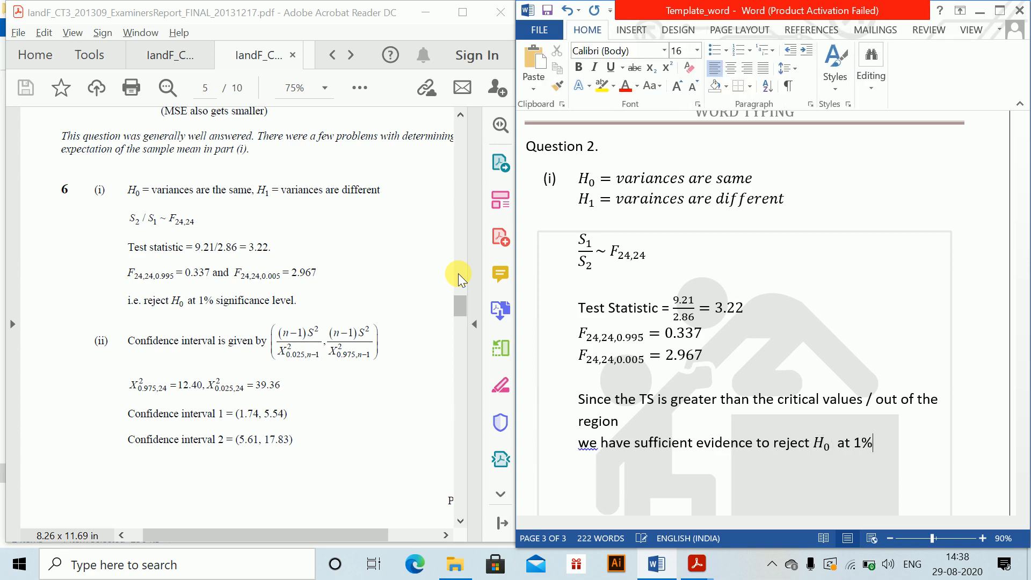
{"action": "type", "text": " level of significance."}
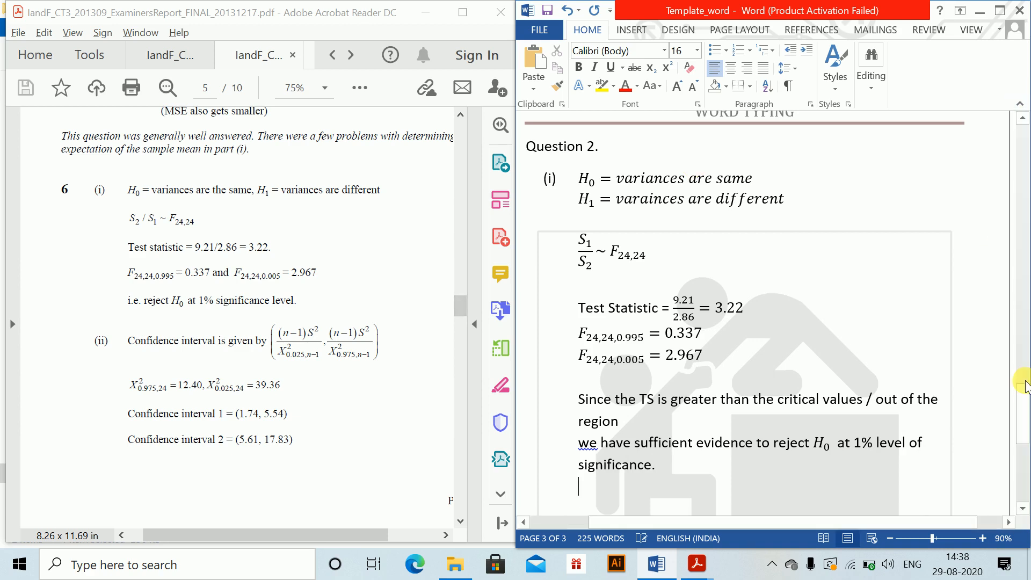
Step: Start numbered part (ii) below the conclusion and check question 6 in the exam paper before returning to the empty item
{"action": "left_click_drag", "start_coordinate": [1026, 404], "coordinate": [1026, 415]}
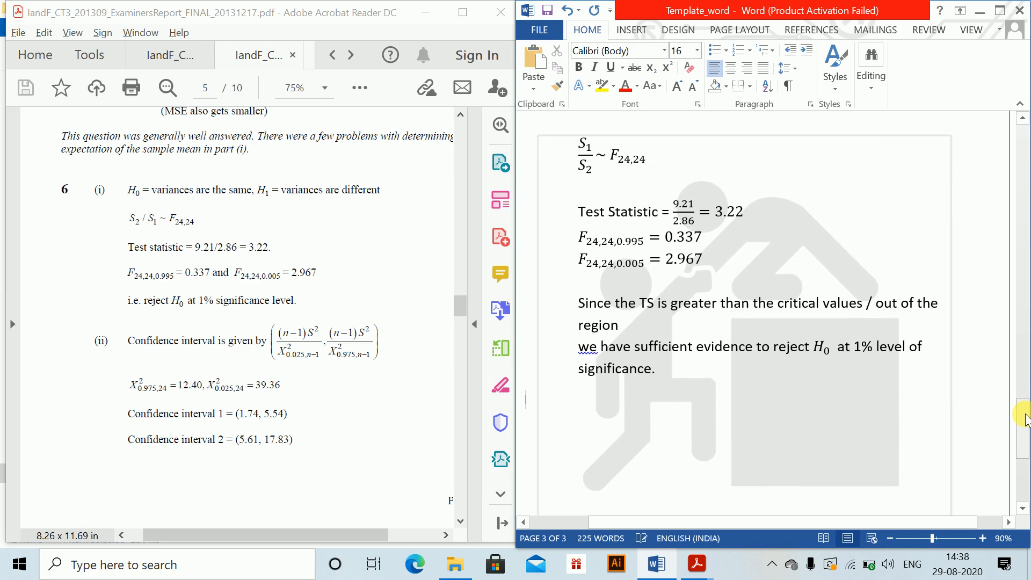
{"action": "type", "text": "ii)"}
{"action": "left_click", "coordinate": [171, 56]}
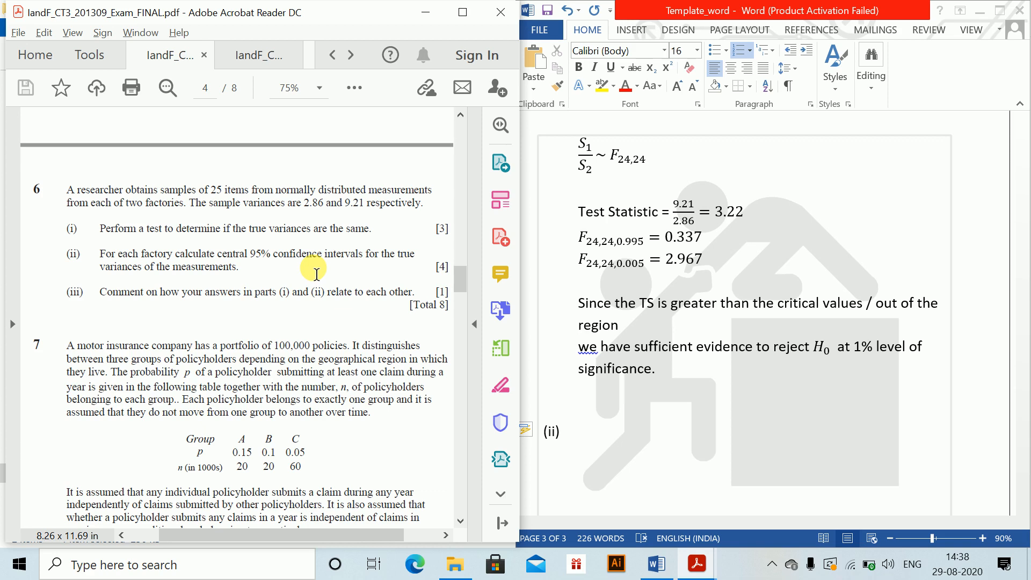
{"action": "left_click", "coordinate": [248, 57]}
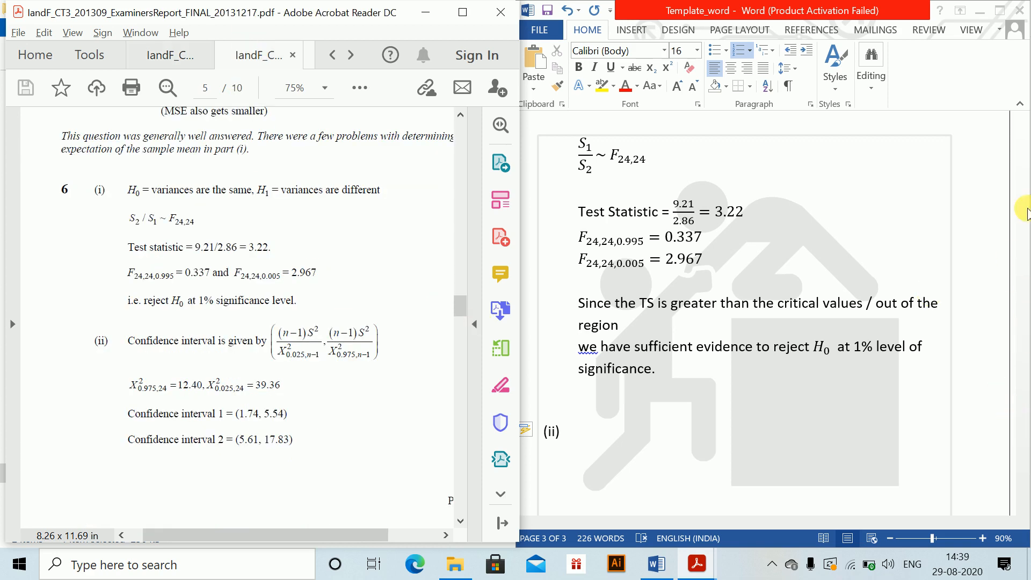
{"action": "left_click", "coordinate": [854, 435]}
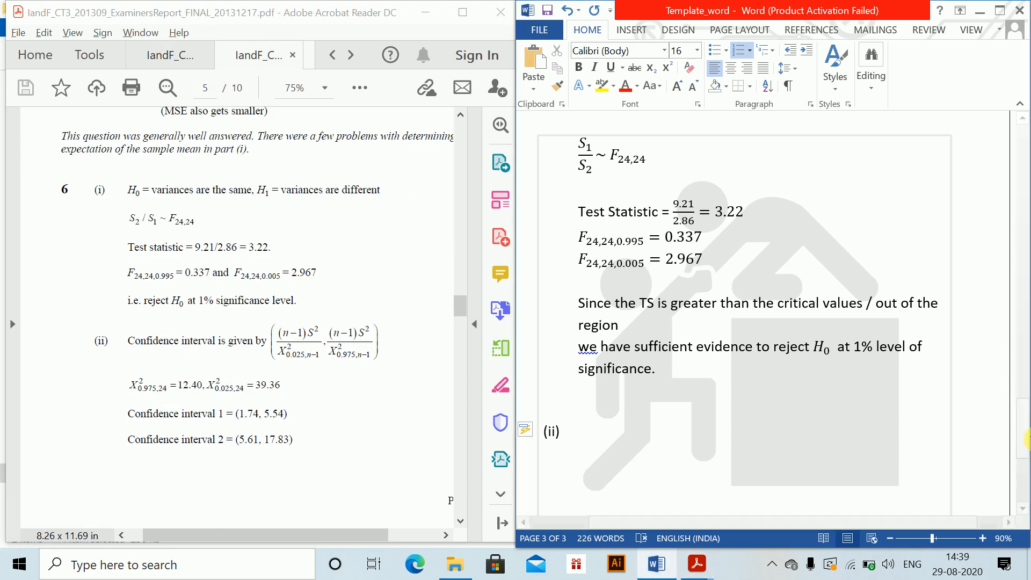
{"action": "left_click_drag", "start_coordinate": [1025, 437], "coordinate": [1026, 483]}
{"action": "left_click", "coordinate": [658, 180]}
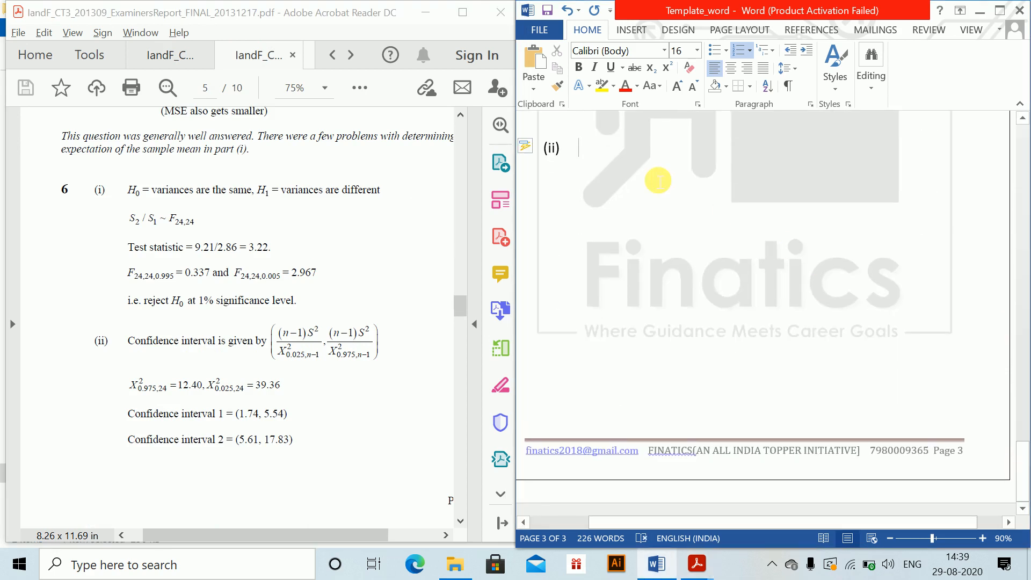
Step: Write "CI is" followed by an equation with an opening bracket, the fraction (n−1)S² over χ² with subscript 0.025,n−1, and a comma
{"action": "type", "text": "CI"}
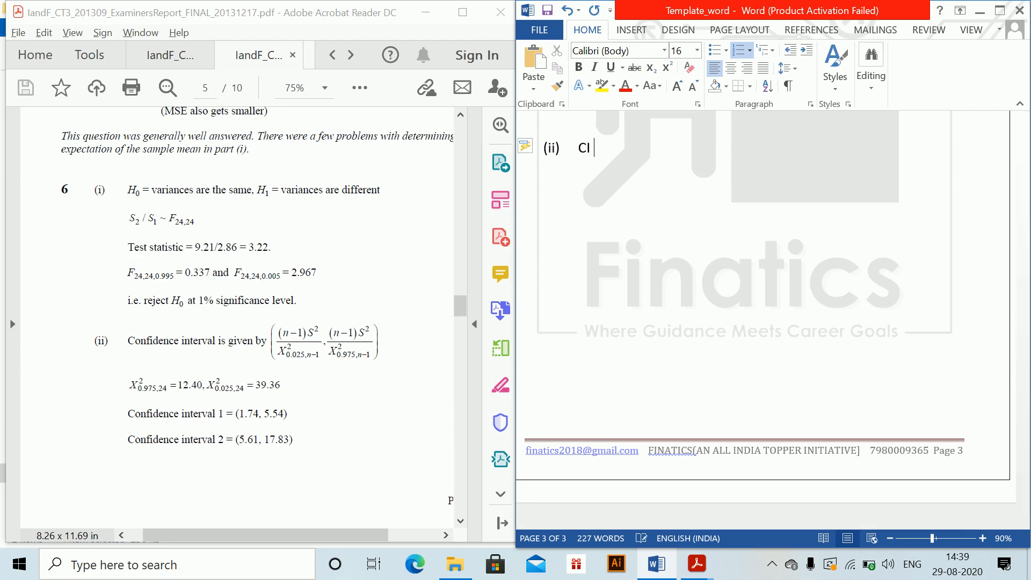
{"action": "type", "text": " is"}
{"action": "key", "text": "alt+equal"}
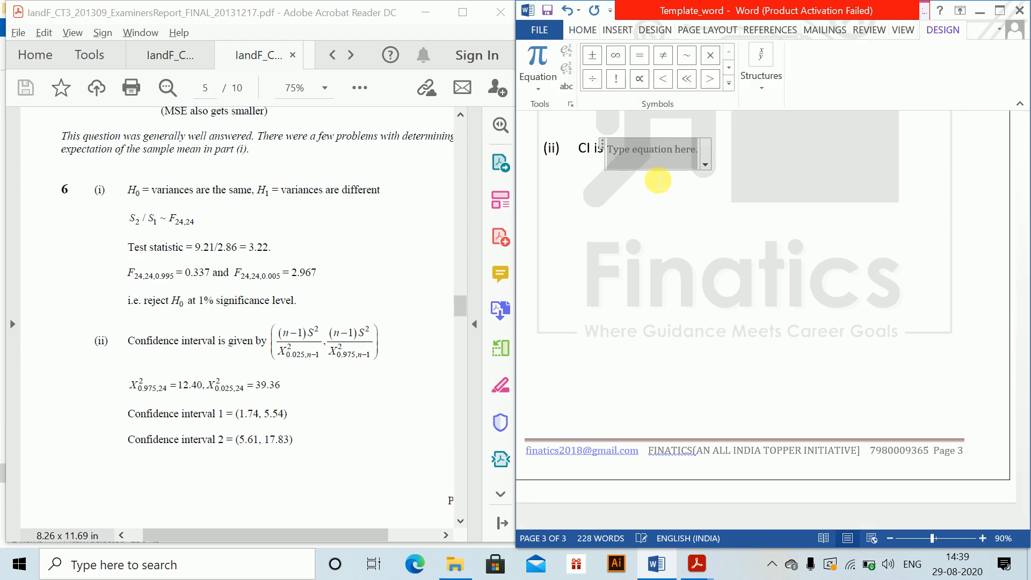
{"action": "type", "text": "(("}
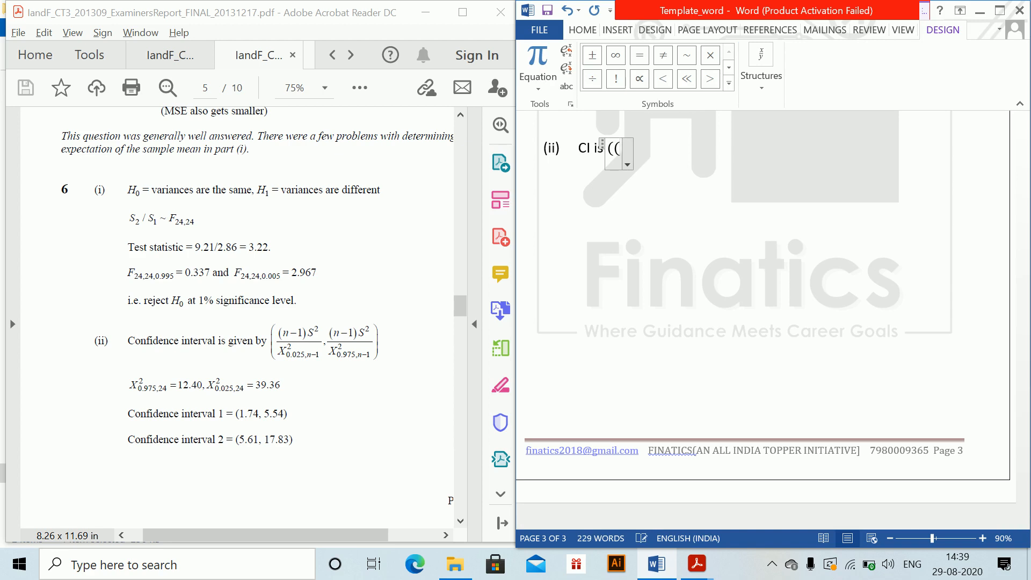
{"action": "type", "text": "n-1)S^2"}
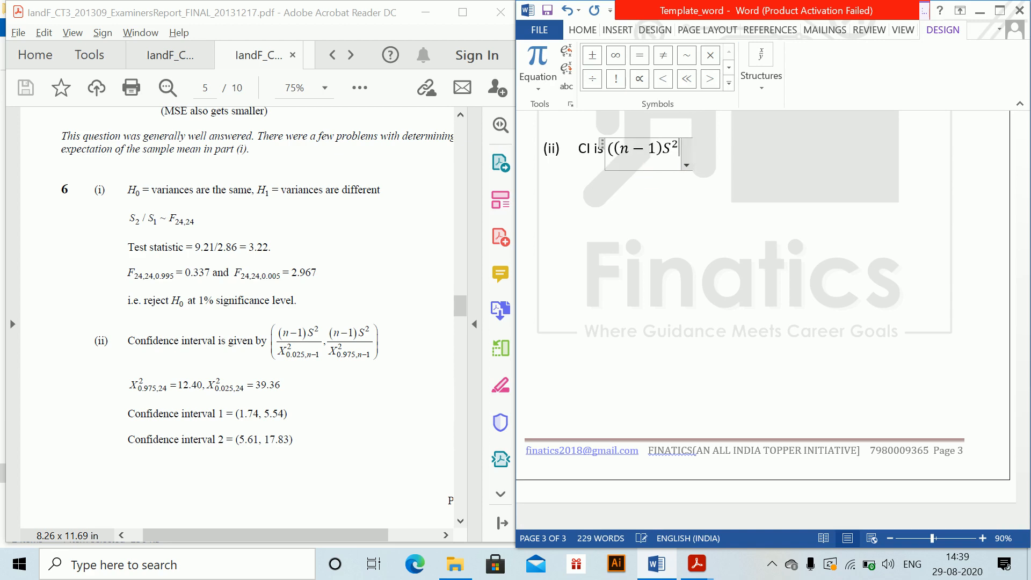
{"action": "type", "text": "/(\\"}
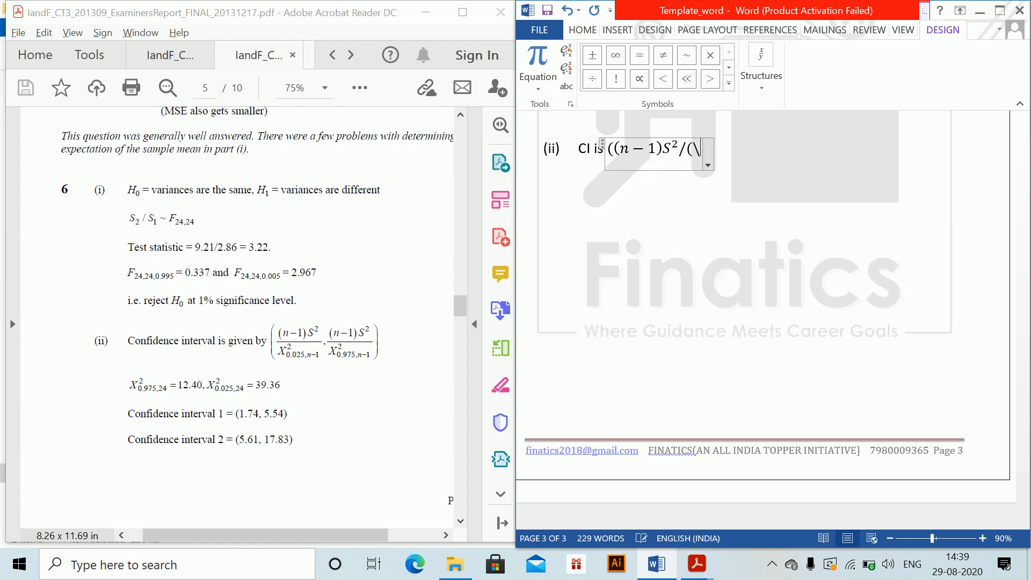
{"action": "type", "text": "ch"}
{"action": "type", "text": "i ^"}
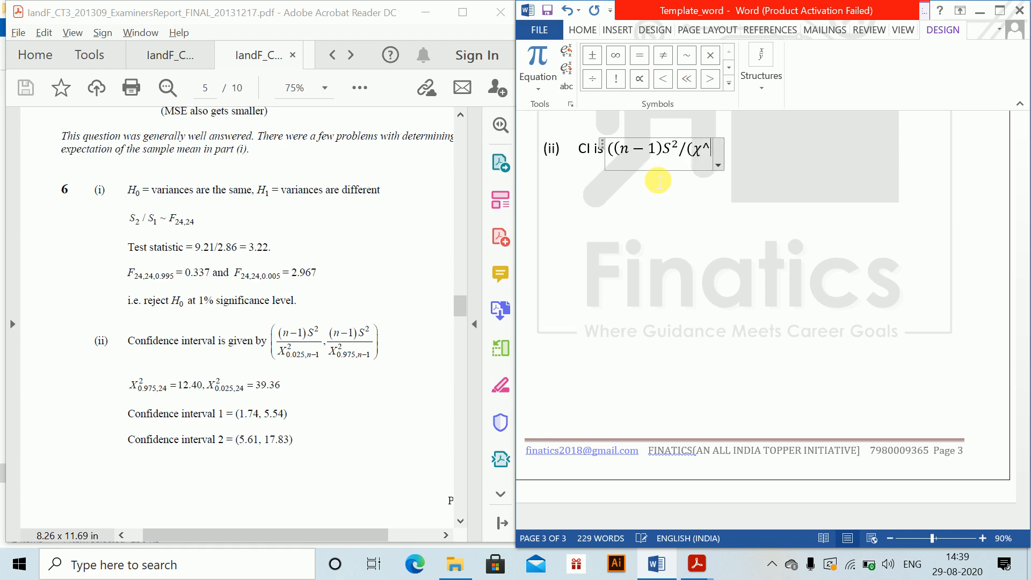
{"action": "type", "text": "2"}
{"action": "type", "text": "_(0.025"}
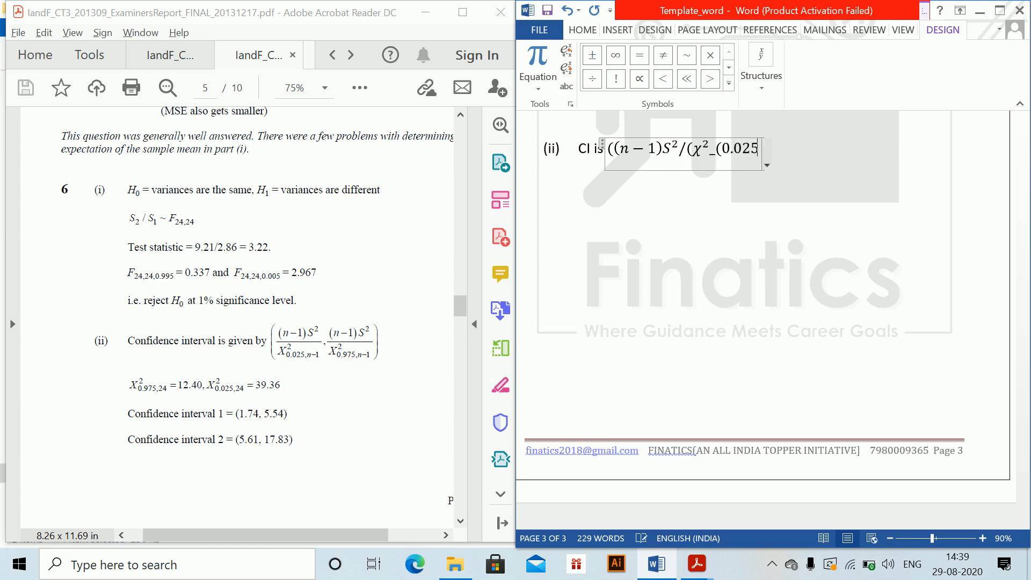
{"action": "type", "text": "n-1) "}
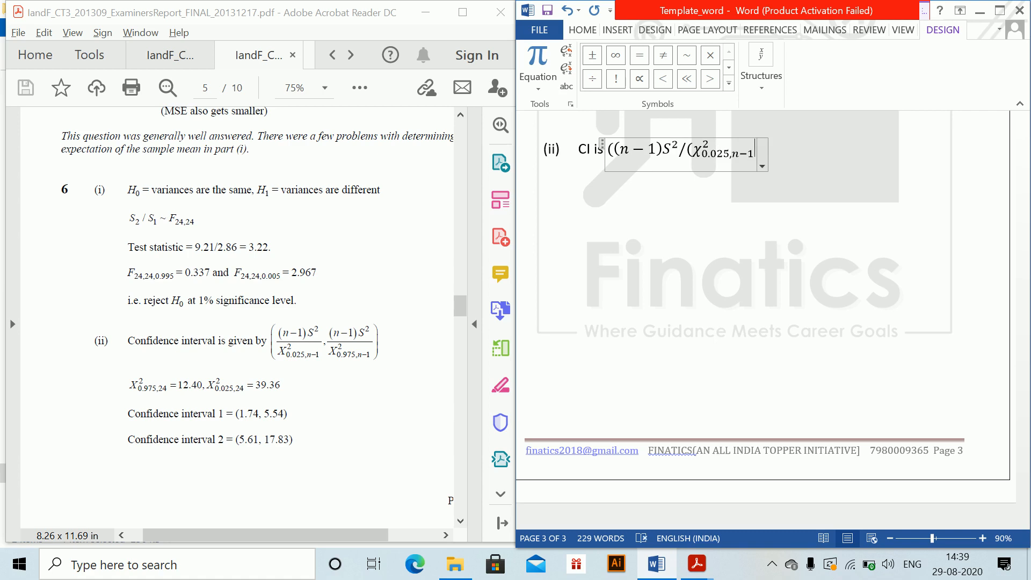
{"action": "type", "text": ") "}
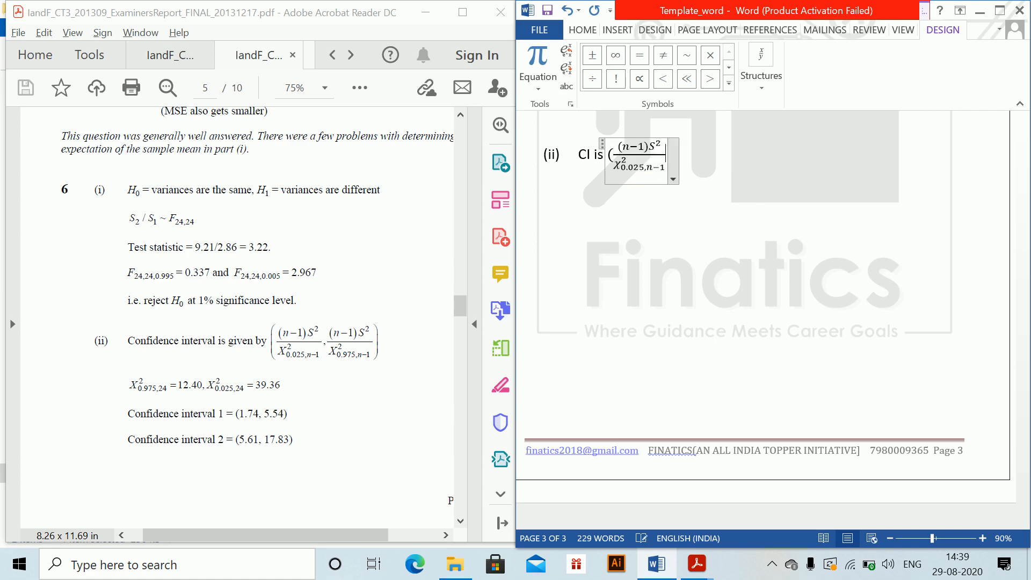
{"action": "type", "text": ","}
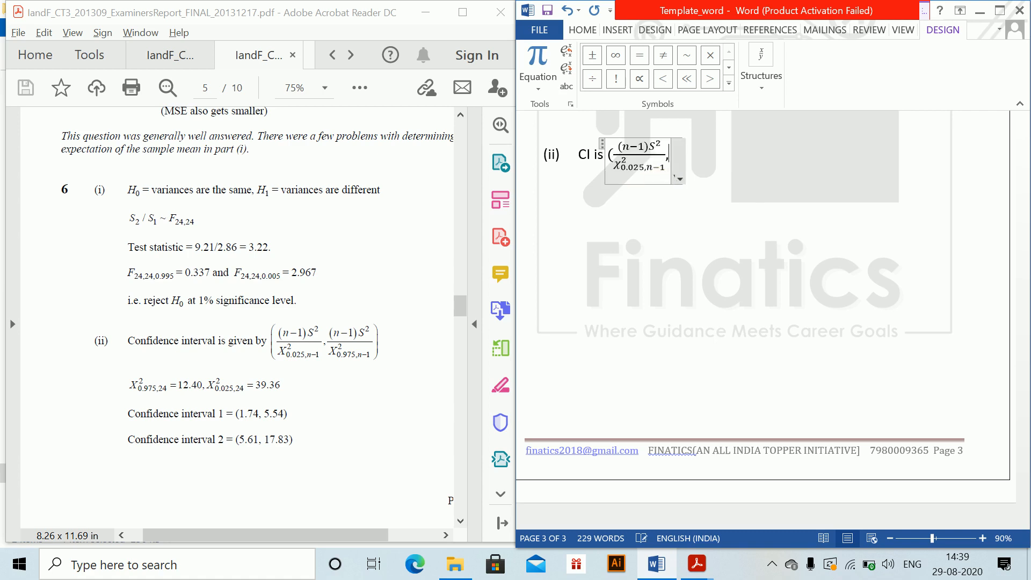
Step: Duplicate the fraction after the comma and change the copy's χ² subscript to 0.975,n−1
{"action": "triple_click", "coordinate": [626, 154]}
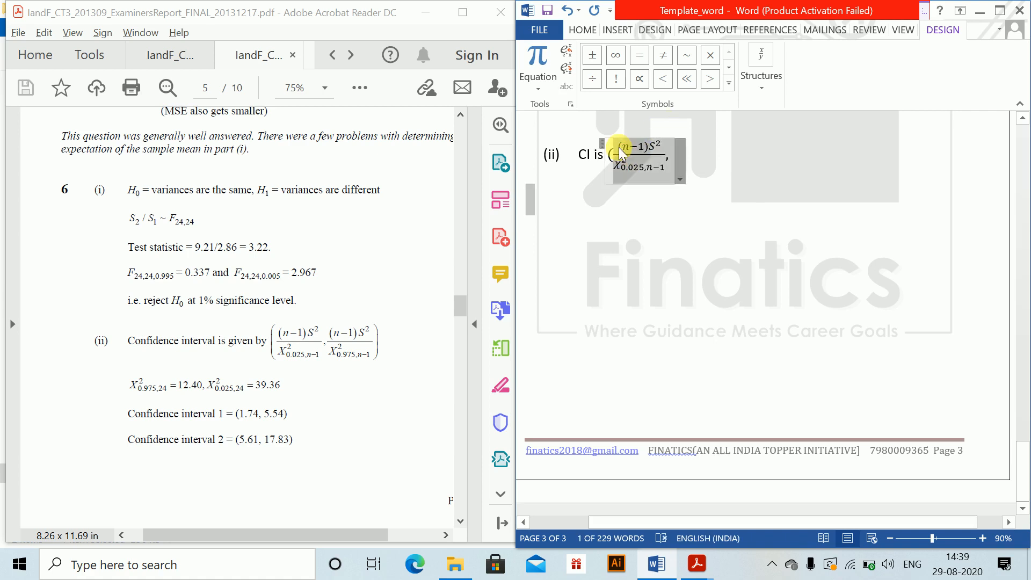
{"action": "key", "text": "Down"}
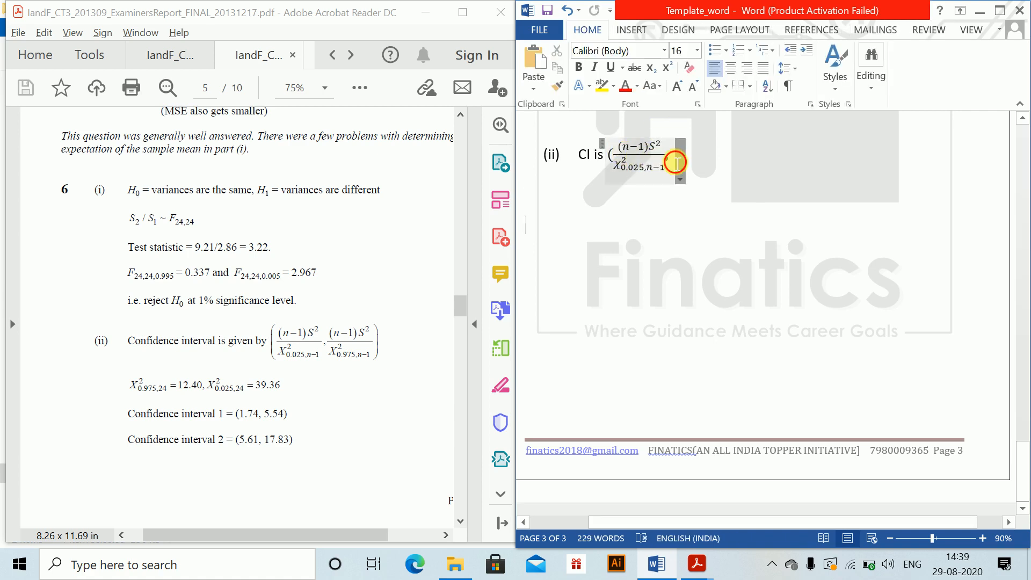
{"action": "left_click", "coordinate": [675, 163]}
{"action": "key", "text": "ctrl+v"}
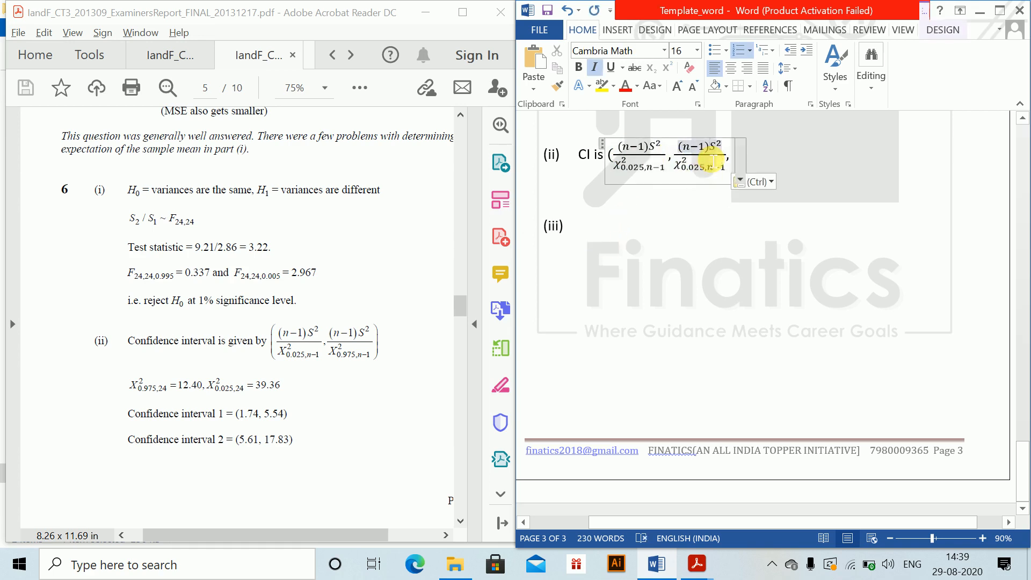
{"action": "left_click", "coordinate": [697, 177]}
{"action": "left_click", "coordinate": [697, 177]}
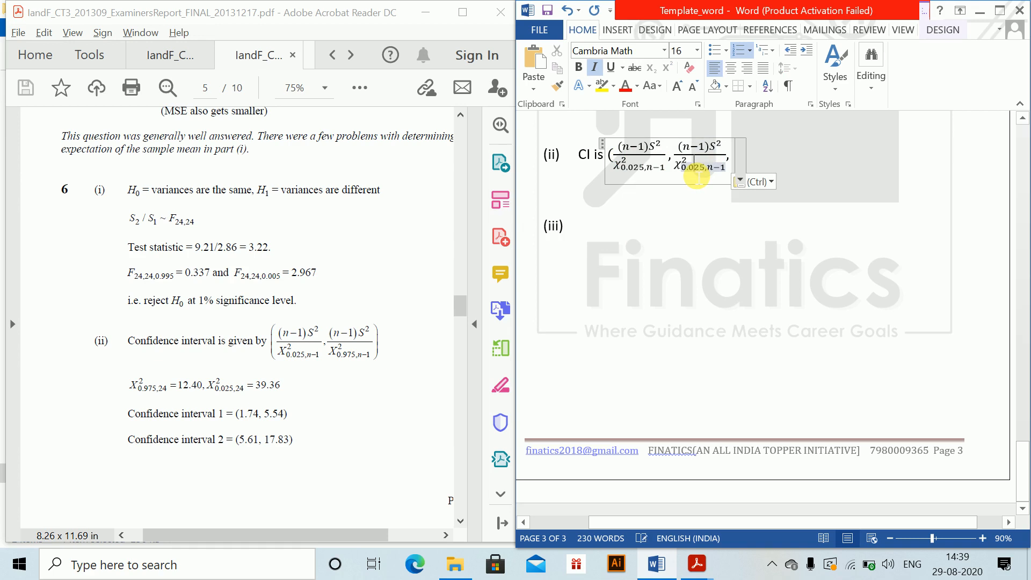
{"action": "key", "text": "BackSpace"}
{"action": "type", "text": "9"}
{"action": "key", "text": "BackSpace"}
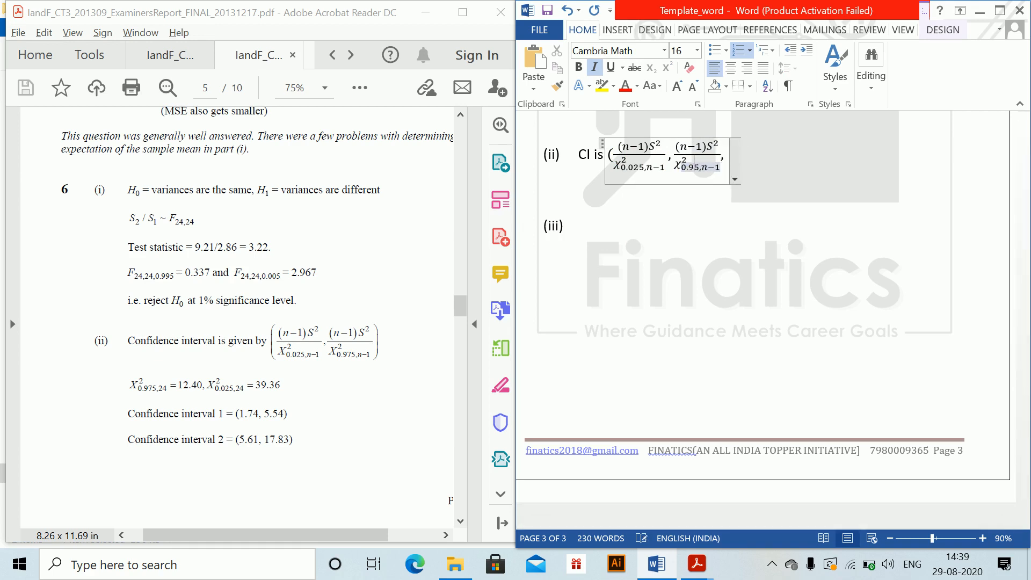
{"action": "type", "text": "7"}
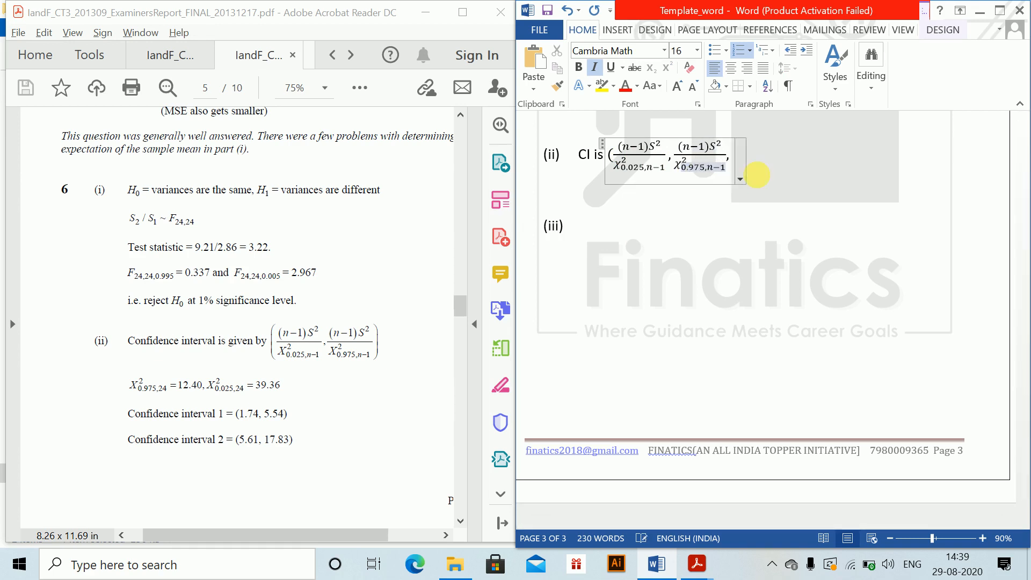
Step: Replace the trailing comma after the second fraction with a closing bracket to complete the confidence interval formula
{"action": "left_click", "coordinate": [732, 160]}
{"action": "key", "text": "Right"}
{"action": "key", "text": "BackSpace"}
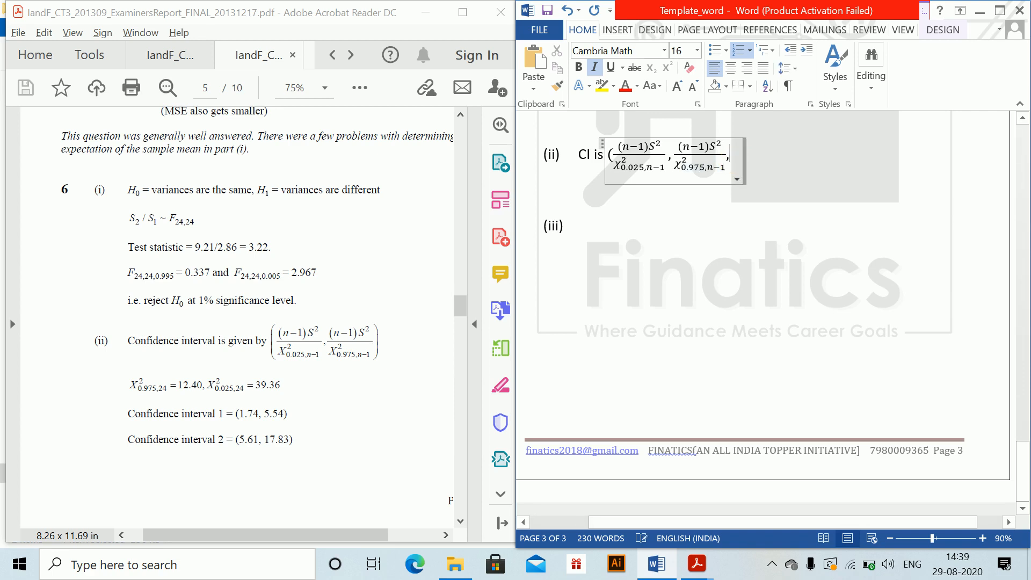
{"action": "key", "text": "BackSpace"}
{"action": "type", "text": ")"}
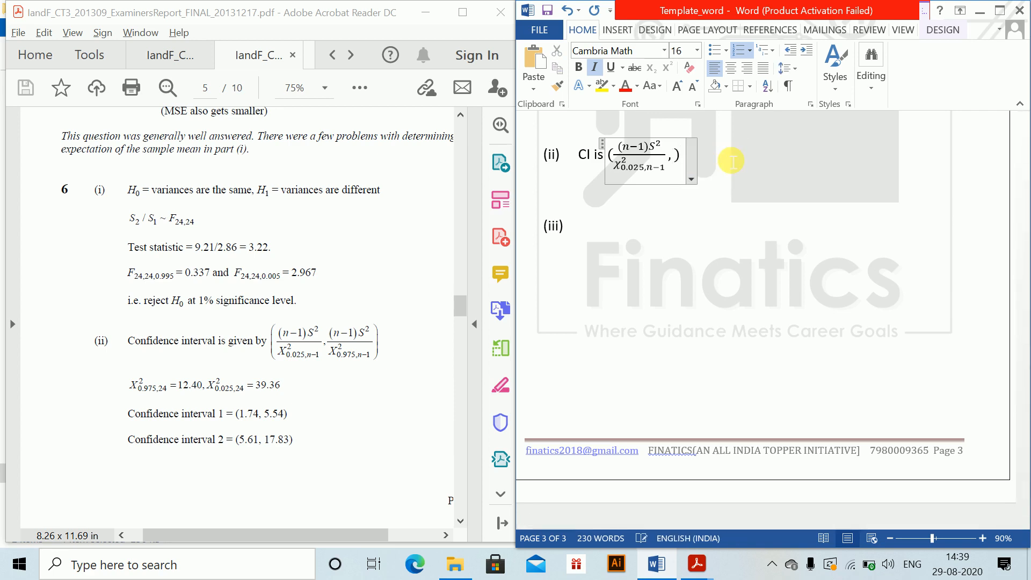
{"action": "key", "text": "ctrl+z"}
{"action": "key", "text": "Right"}
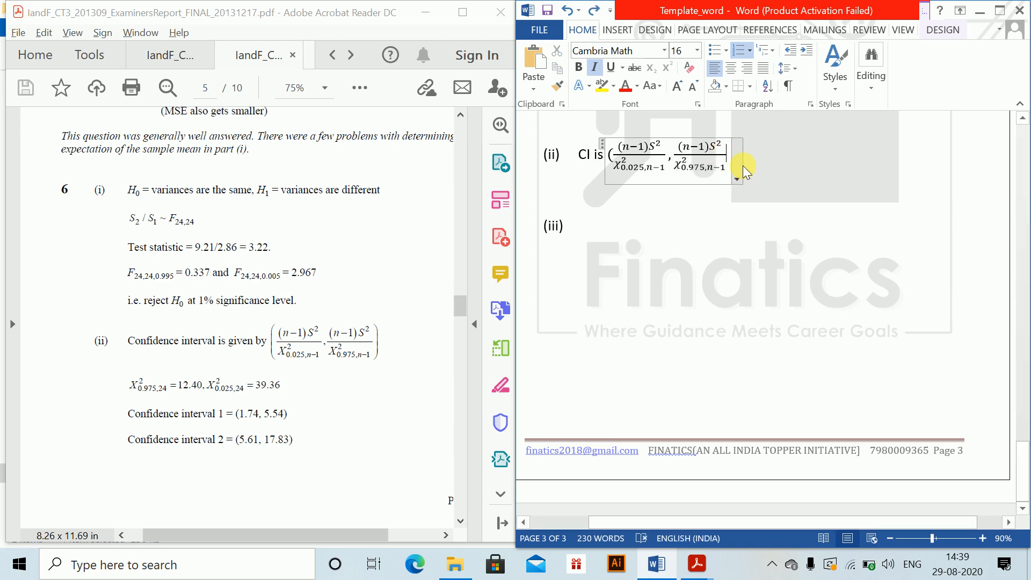
{"action": "type", "text": ")"}
Step: Remove the automatic (iii) numbering from the line below the confidence interval formula
{"action": "left_click", "coordinate": [641, 206]}
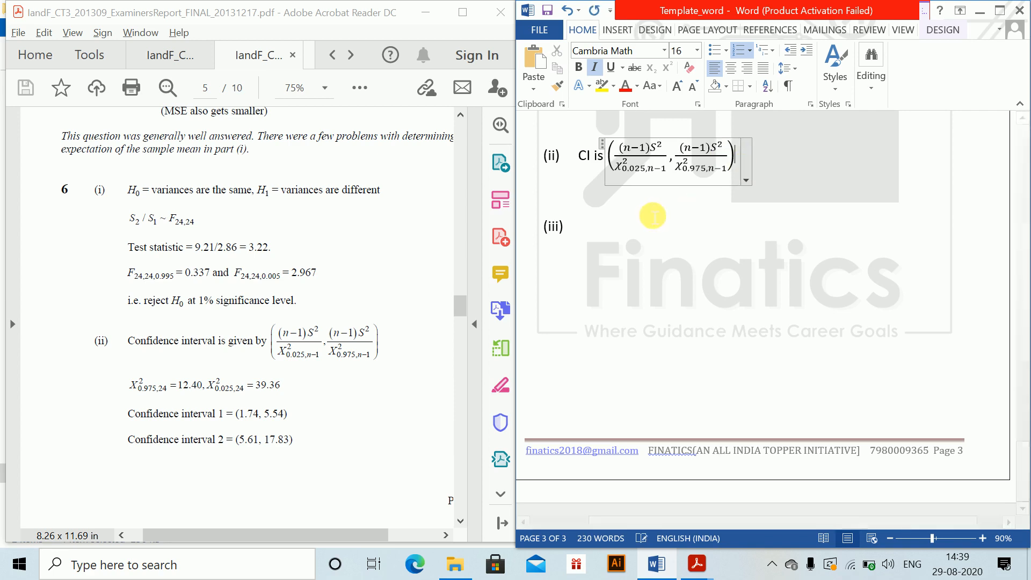
{"action": "left_click", "coordinate": [599, 226]}
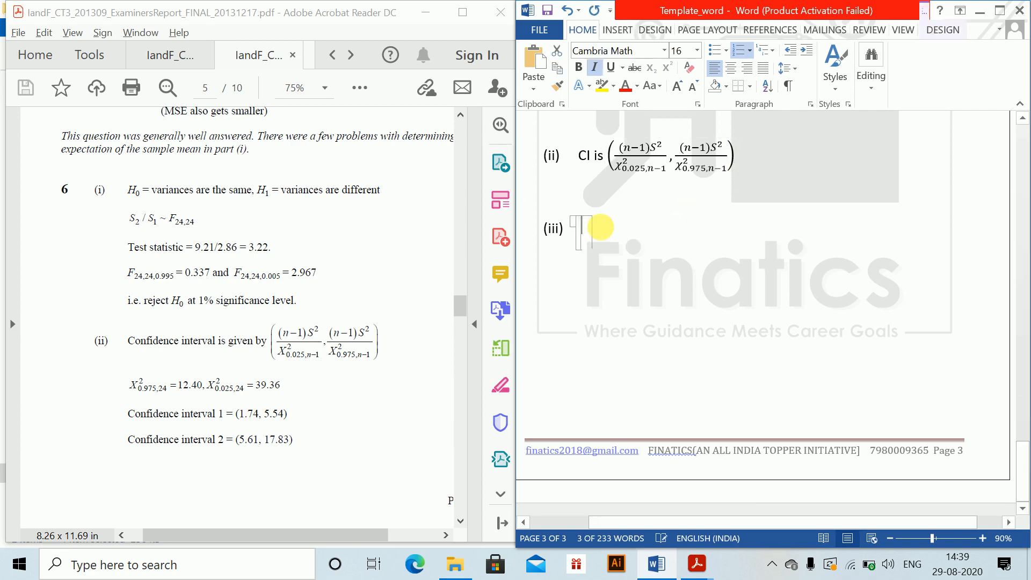
{"action": "key", "text": "BackSpace"}
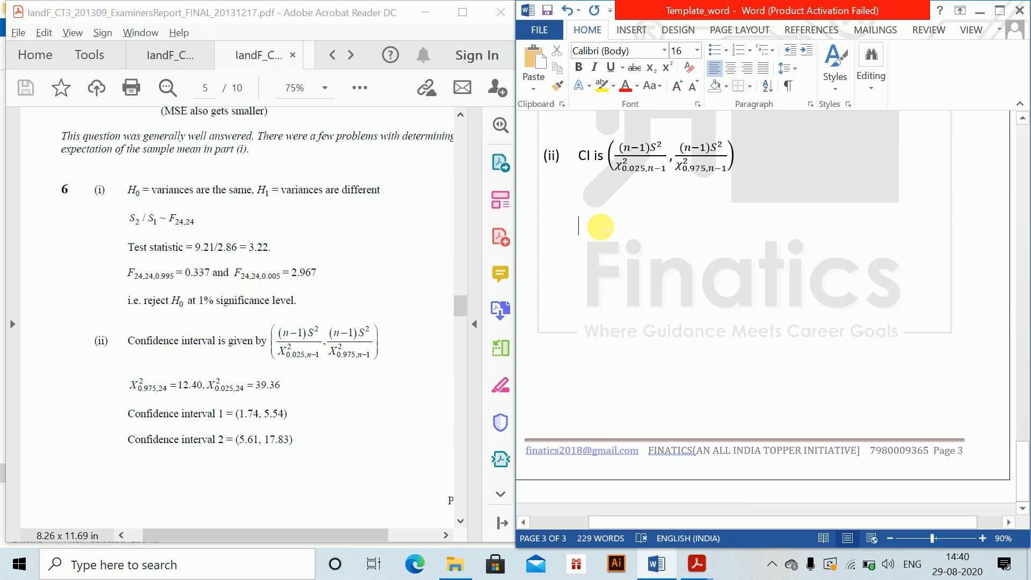
Step: Insert the equation χ² = 12.40 with the subscript 0.975,24 on the unnumbered line
{"action": "key", "text": "alt+equal"}
{"action": "type", "text": "\\ci"}
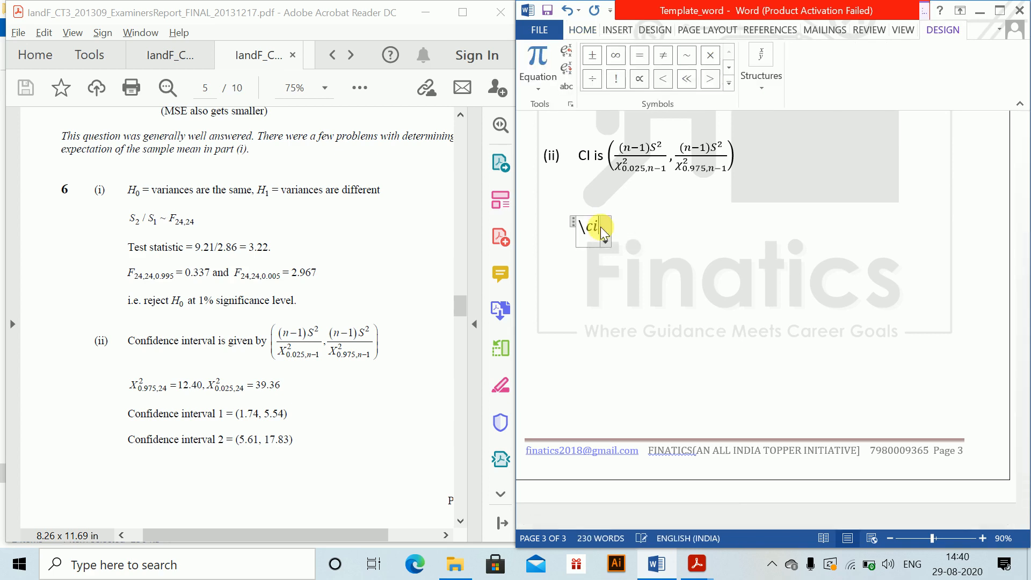
{"action": "type", "text": "^"}
{"action": "key", "text": "BackSpace"}
{"action": "type", "text": "hi"}
{"action": "type", "text": "^2"}
{"action": "type", "text": "_(0.9"}
{"action": "type", "text": "75,"}
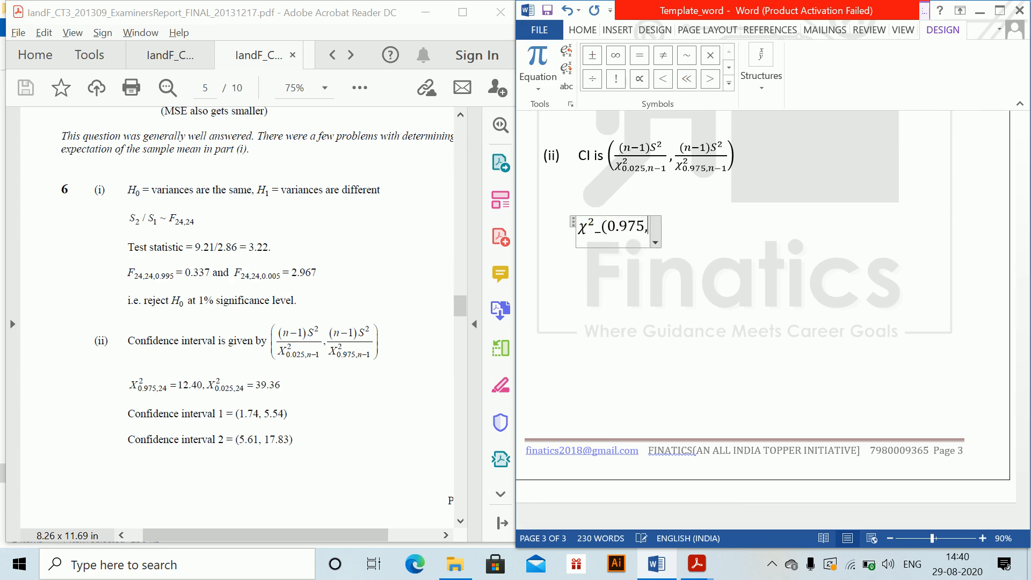
{"action": "type", "text": "24"}
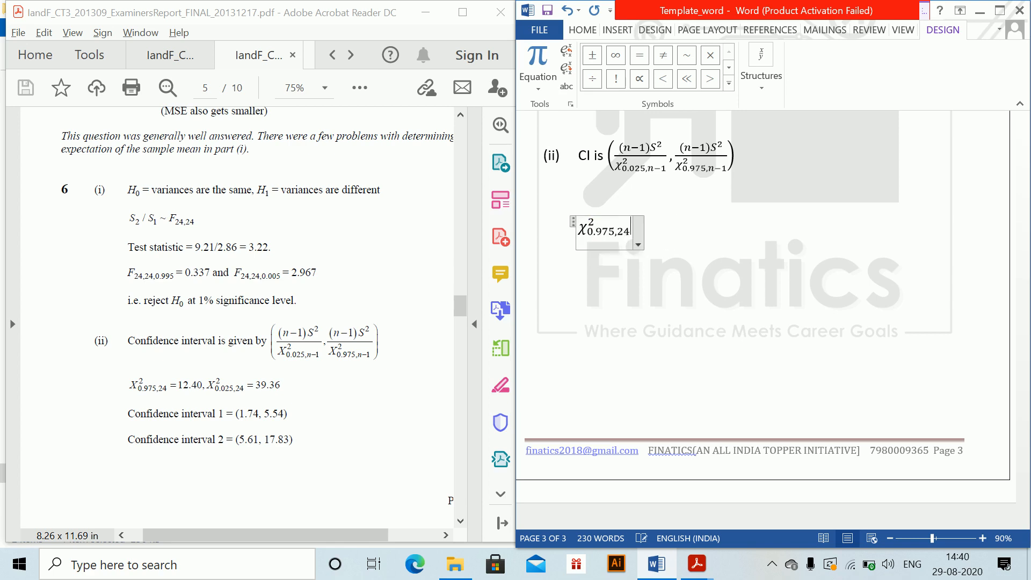
{"action": "type", "text": ") =12*"}
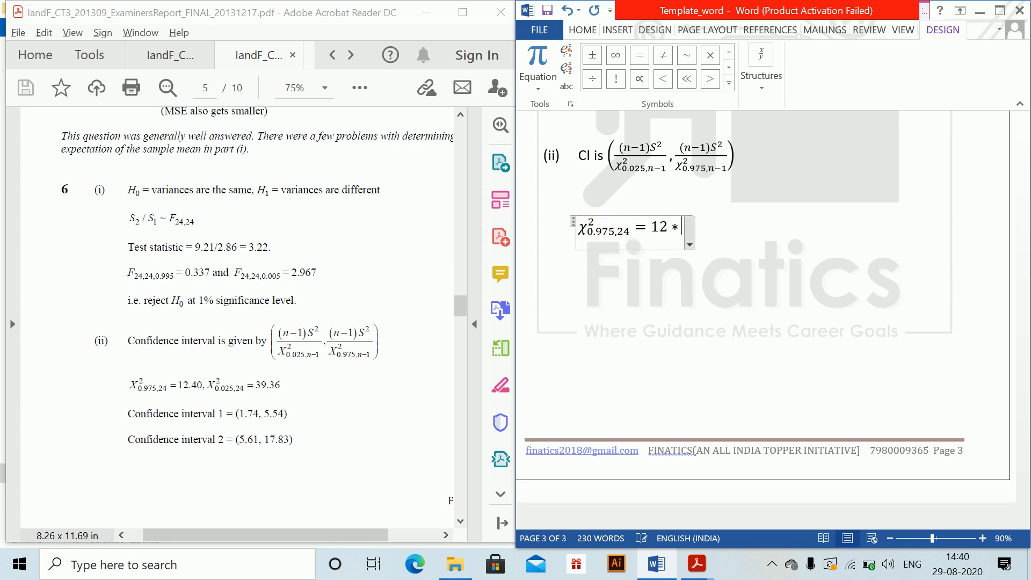
{"action": "key", "text": "BackSpace"}
{"action": "type", "text": ".40"}
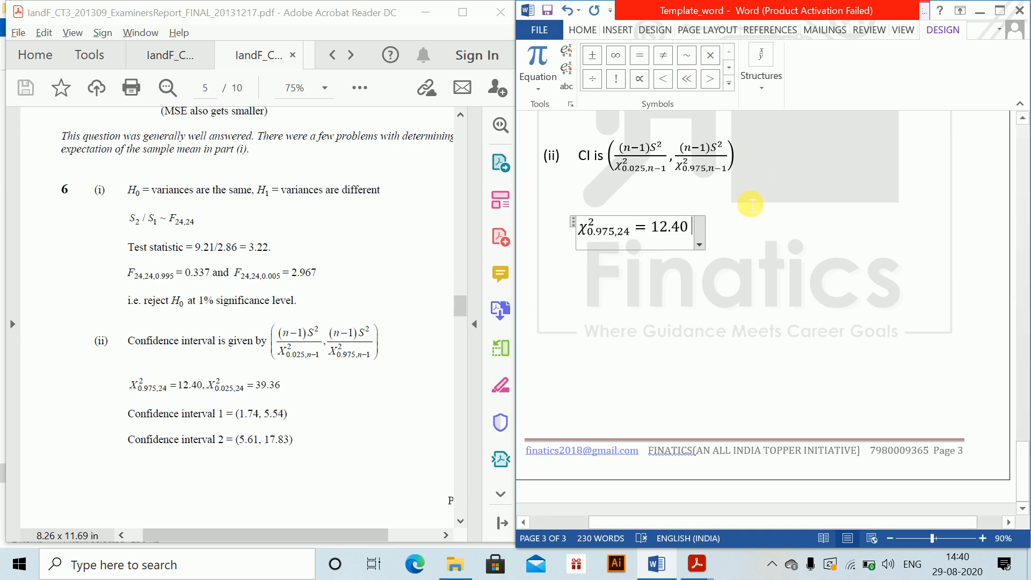
Step: Copy the χ² equation onto a new line below and change the copy's subscript to 0.025,24
{"action": "left_click", "coordinate": [732, 228]}
{"action": "key", "text": "Return"}
{"action": "left_click", "coordinate": [733, 230]}
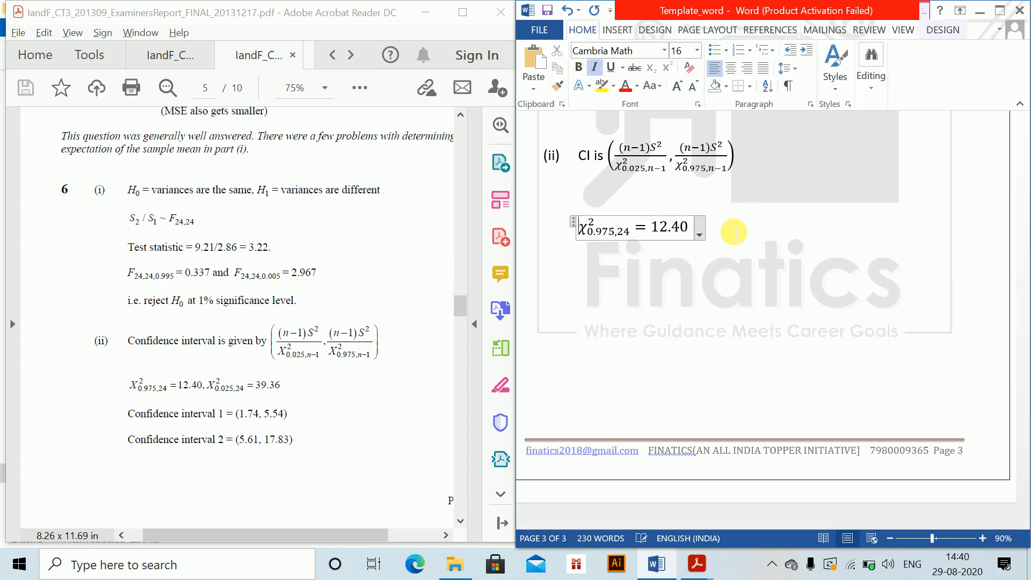
{"action": "key", "text": "Down"}
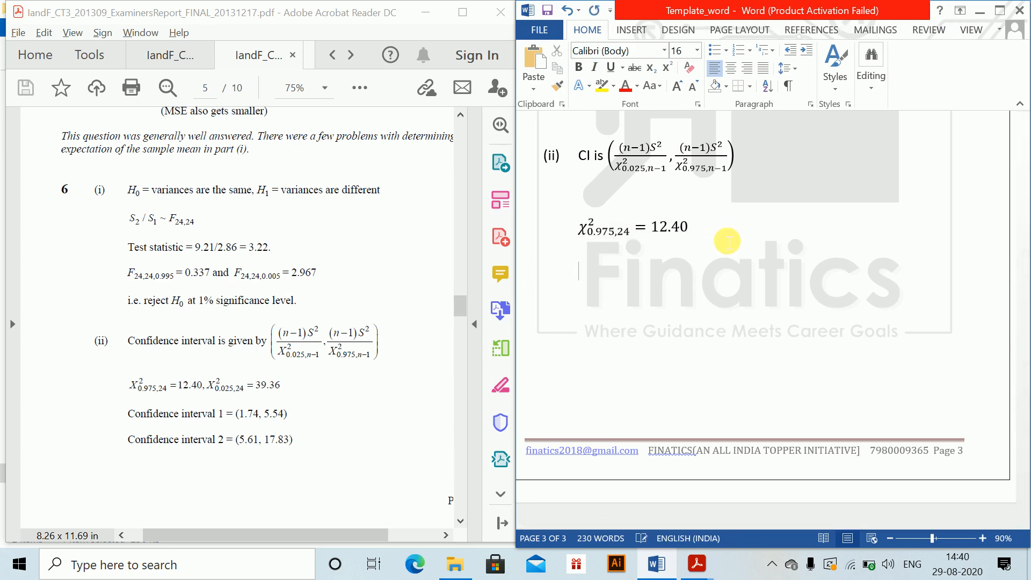
{"action": "key", "text": "ctrl+v"}
{"action": "left_click", "coordinate": [610, 276]}
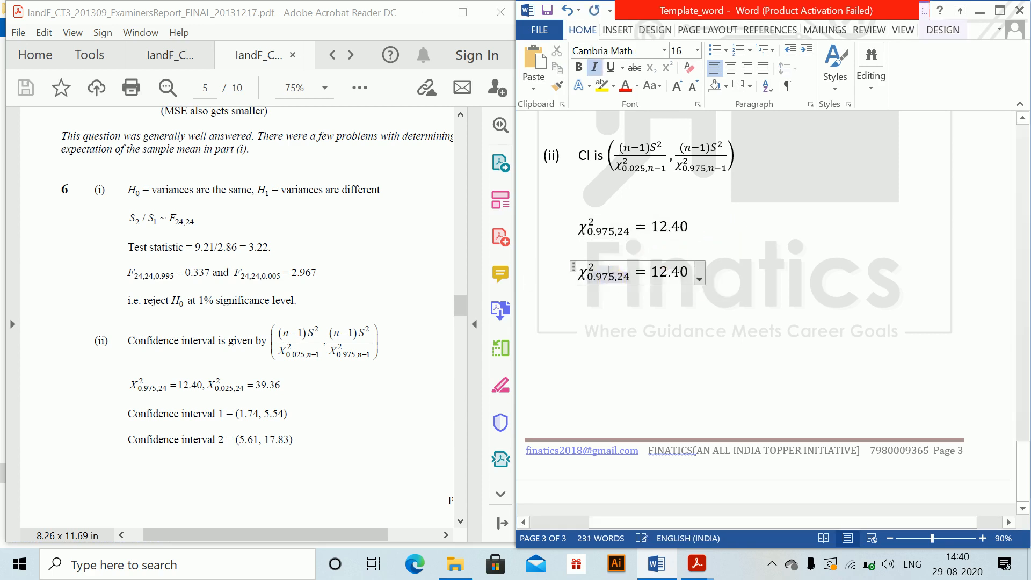
{"action": "key", "text": "BackSpace"}
{"action": "key", "text": "BackSpace"}
{"action": "type", "text": "02"}
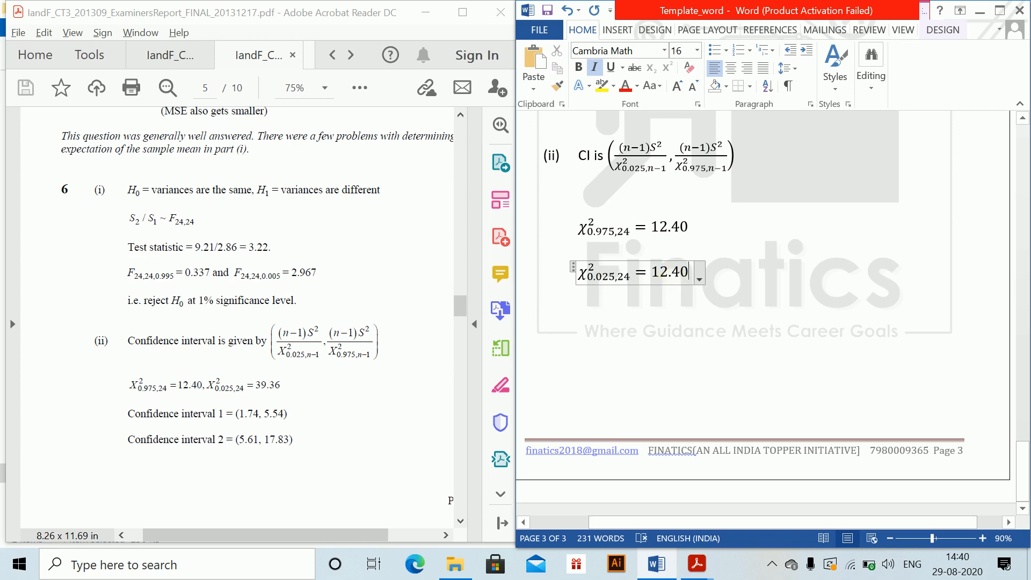
Step: Set the value of the second χ² equation to 39.36
{"action": "key", "text": "BackSpace"}
{"action": "key", "text": "BackSpace"}
{"action": "key", "text": "BackSpace"}
{"action": "key", "text": "BackSpace"}
{"action": "key", "text": "BackSpace"}
{"action": "type", "text": "39"}
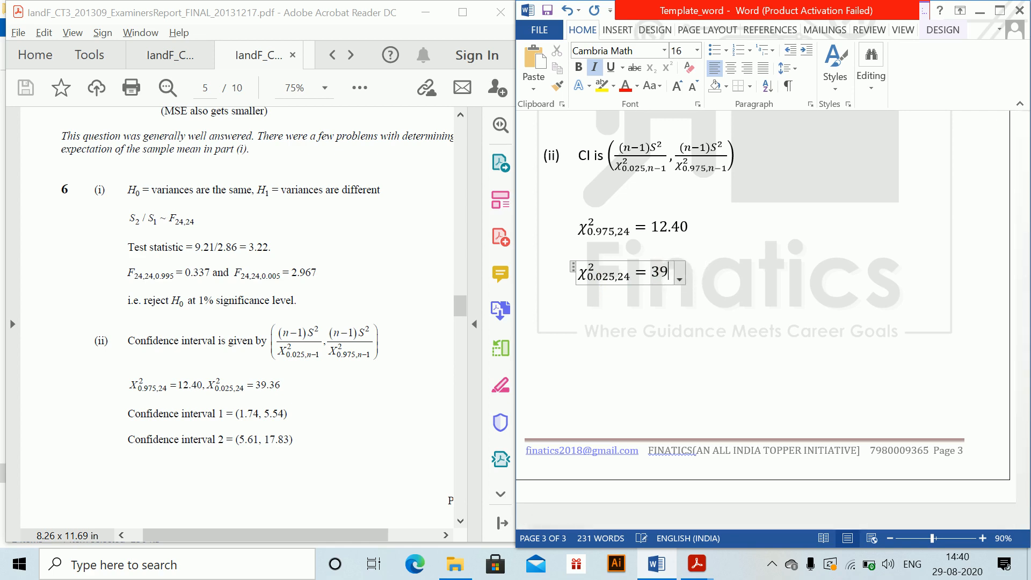
{"action": "type", "text": ".36"}
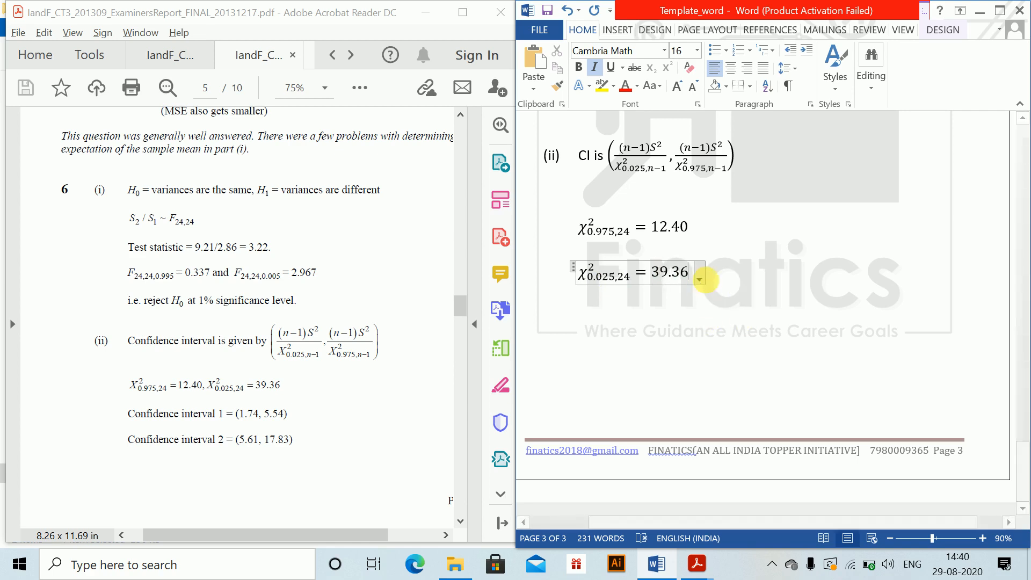
Step: Below the χ² equations, add the lines "CI 1 = (1.74,5.54)" and "CI2 = (5.61,17.83)"
{"action": "left_click", "coordinate": [720, 278]}
{"action": "key", "text": "Return"}
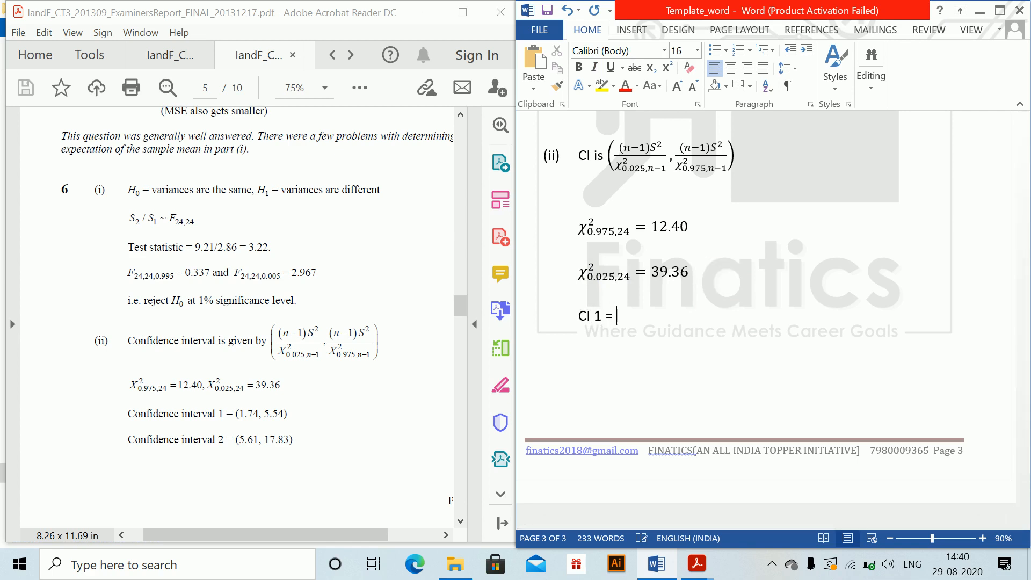
{"action": "type", "text": "CI 1 = (1"}
{"action": "type", "text": "I2 "}
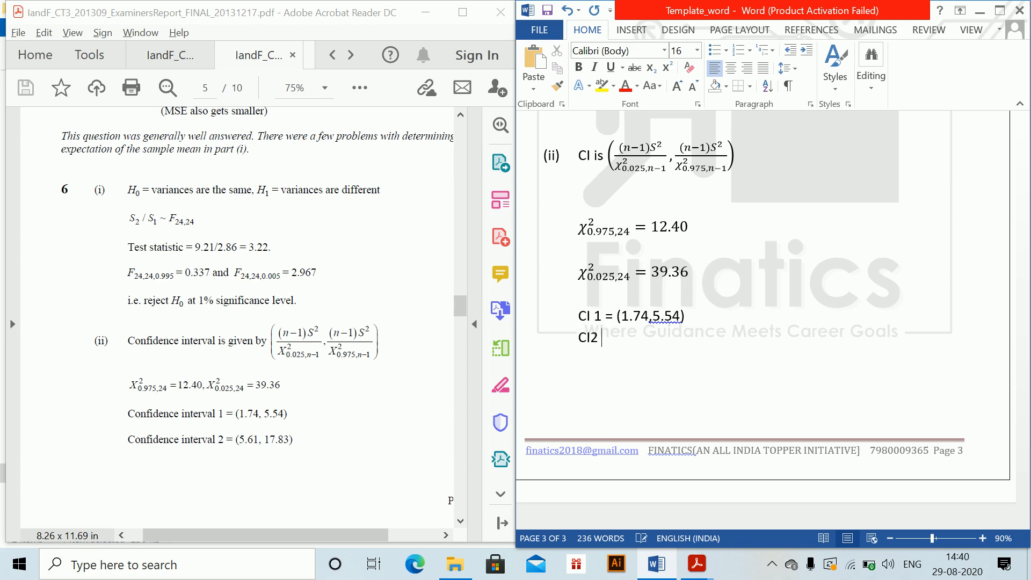
{"action": "type", "text": "= (5.61,17.83)"}
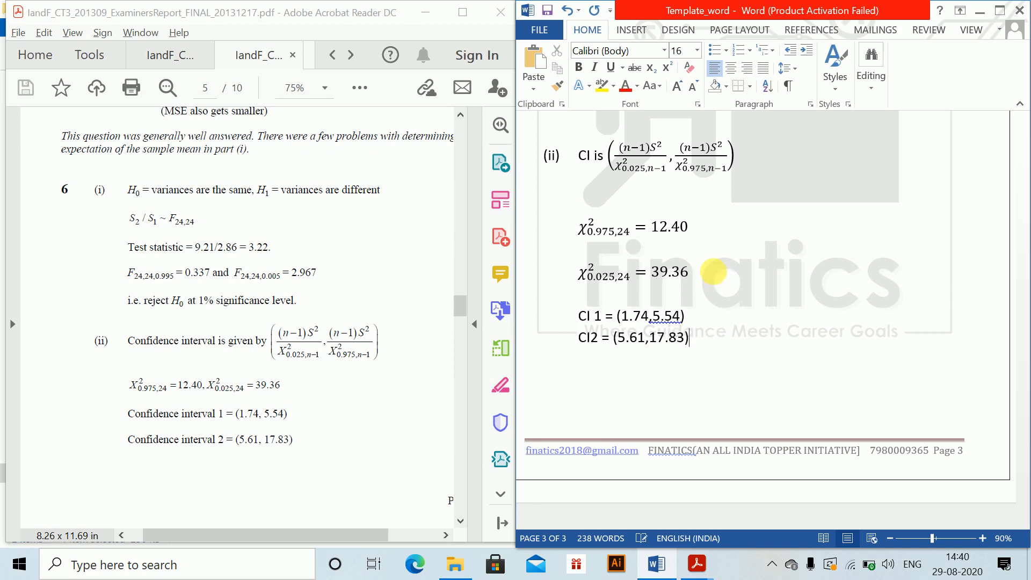
Step: Read question 6 part (iii) in the exam paper in Acrobat Reader, and its answer in the examiners' report
{"action": "left_click", "coordinate": [163, 56]}
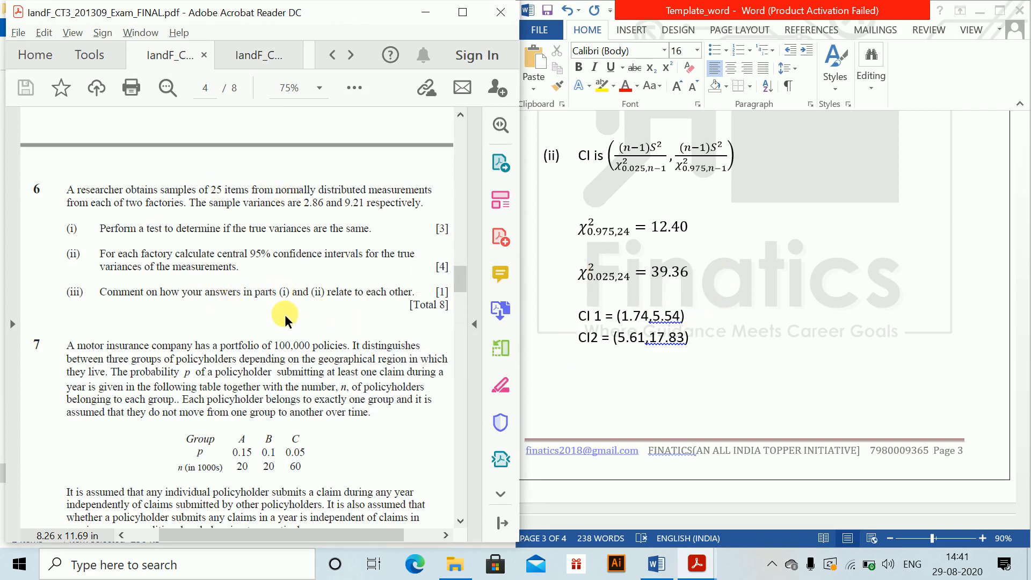
{"action": "left_click", "coordinate": [259, 55]}
{"action": "left_click", "coordinate": [461, 521]}
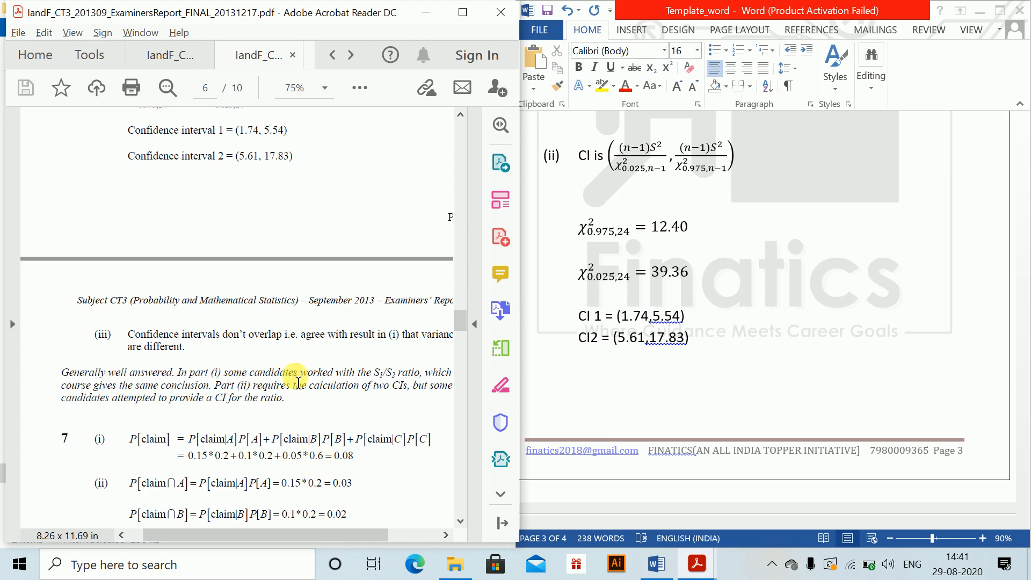
Step: Review the part (i) test conclusion in the Word document against the examiners' report comment on part (iii)
{"action": "left_click", "coordinate": [714, 205]}
{"action": "left_click", "coordinate": [713, 206]}
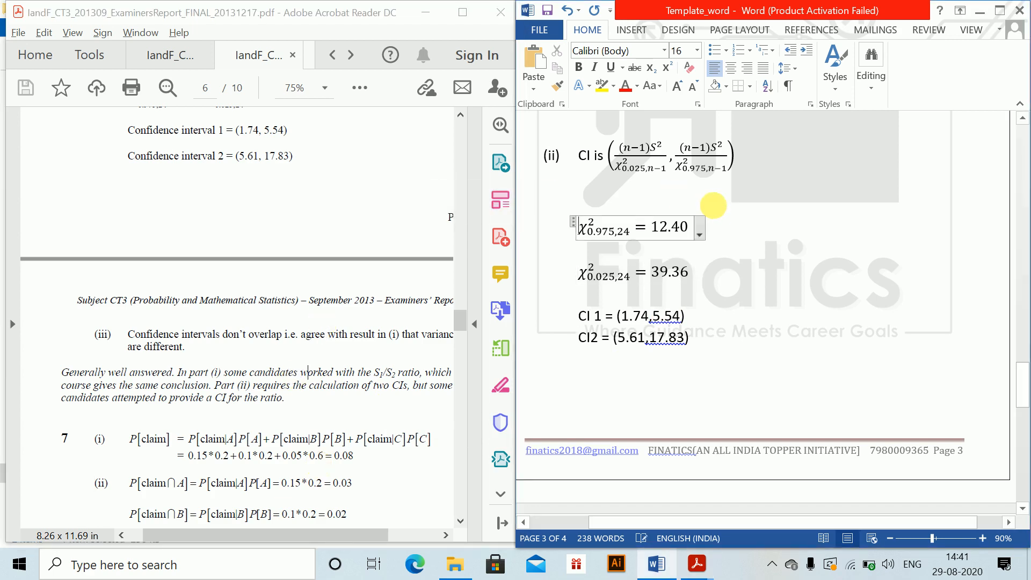
{"action": "key", "text": "Up"}
{"action": "key", "text": "Up"}
{"action": "key", "text": "Up"}
{"action": "key", "text": "Up"}
{"action": "key", "text": "Up"}
{"action": "key", "text": "Up"}
{"action": "key", "text": "Up"}
{"action": "key", "text": "Up"}
{"action": "key", "text": "Up"}
{"action": "key", "text": "Up"}
{"action": "key", "text": "Up"}
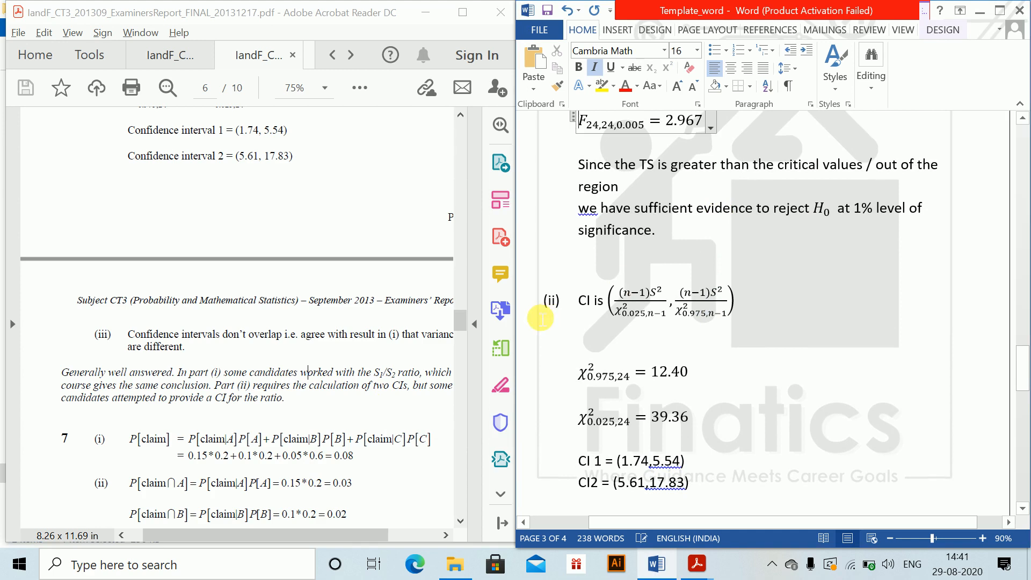
{"action": "left_click", "coordinate": [327, 373]}
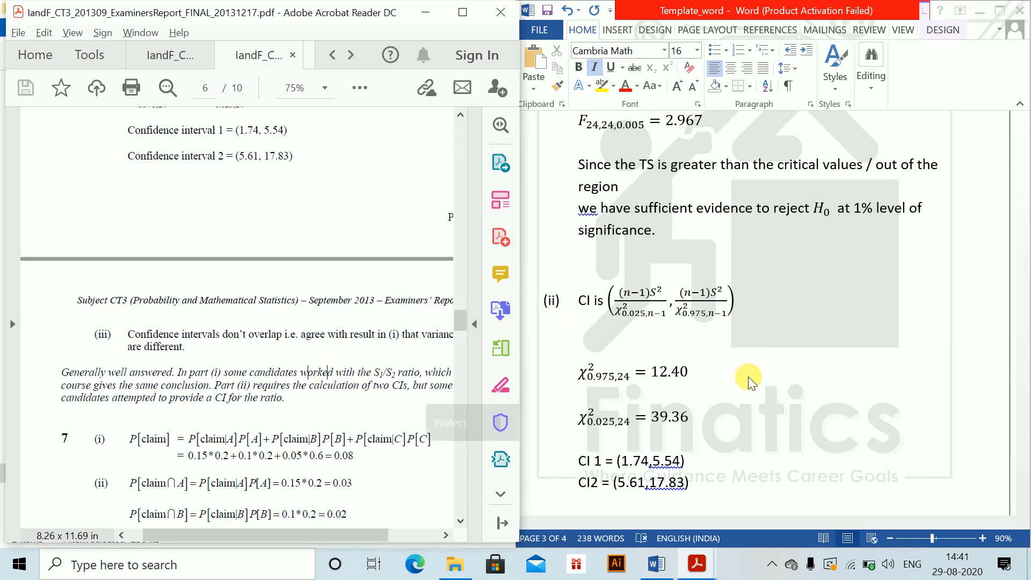